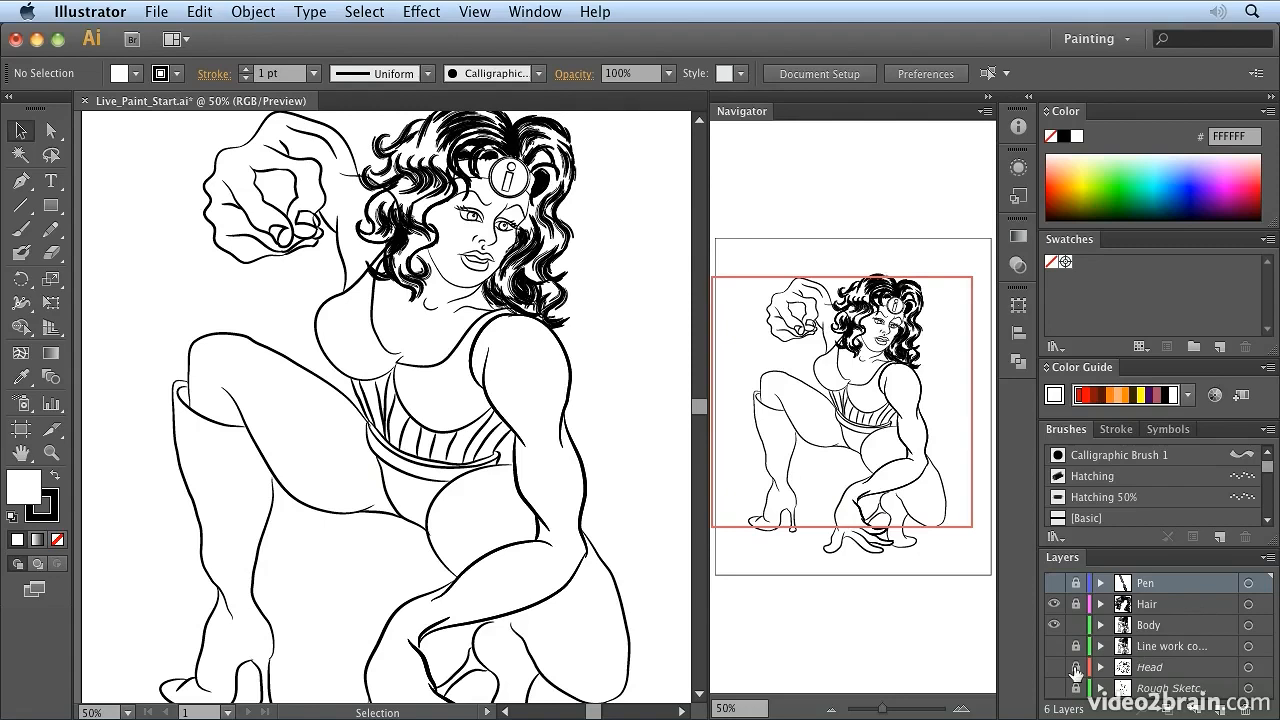
# Select the body line art, show the transparency grid to check for fills, hide the grid again and clear the selection.
pyautogui.click(620, 612)
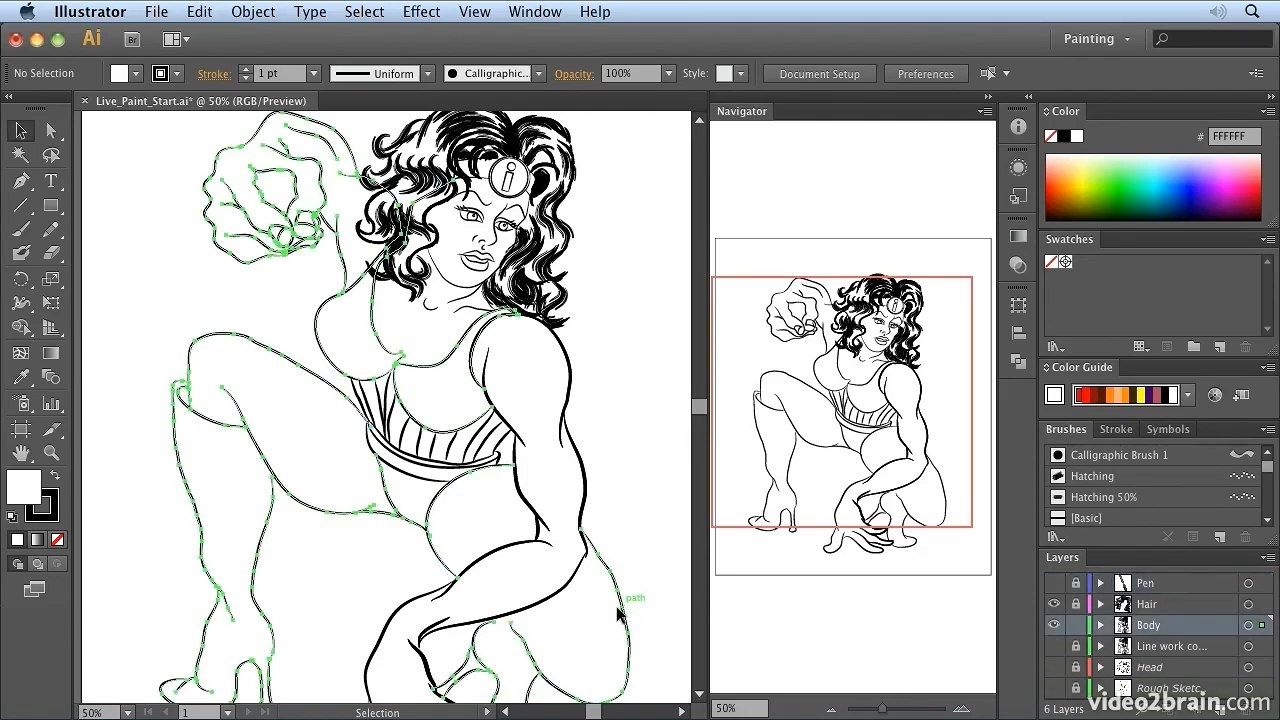
pyautogui.click(474, 12)
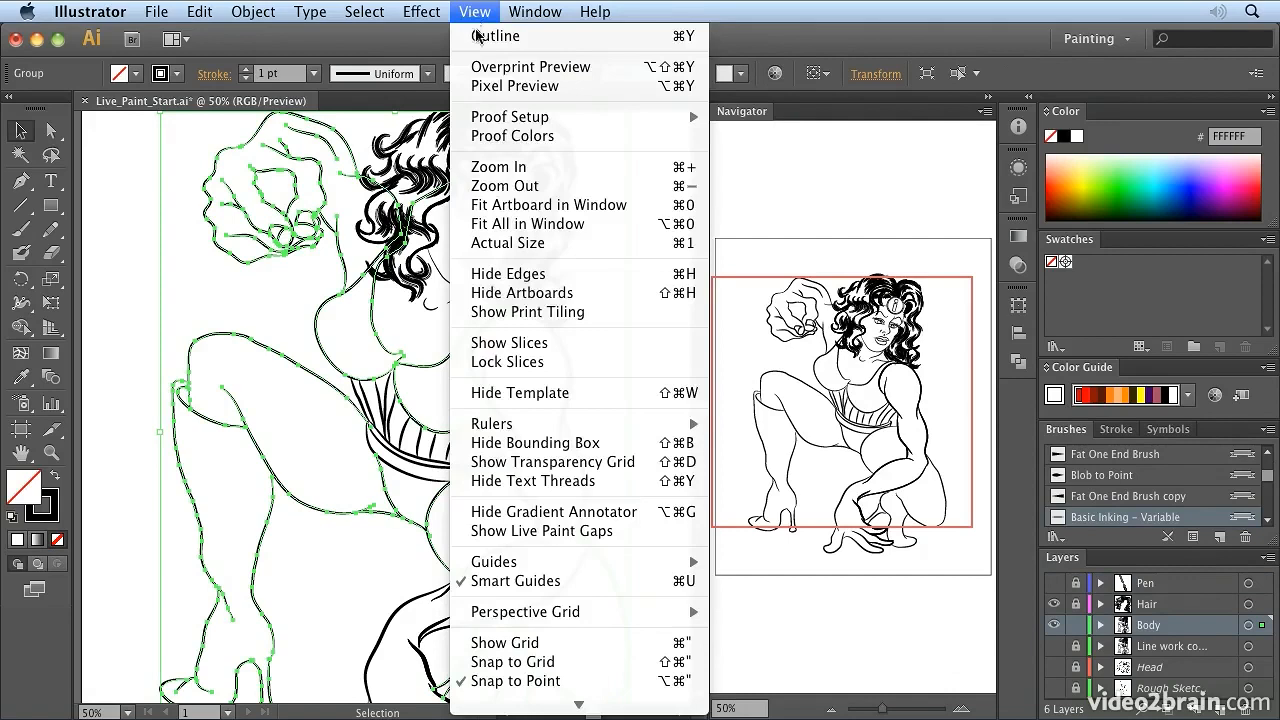
pyautogui.click(574, 462)
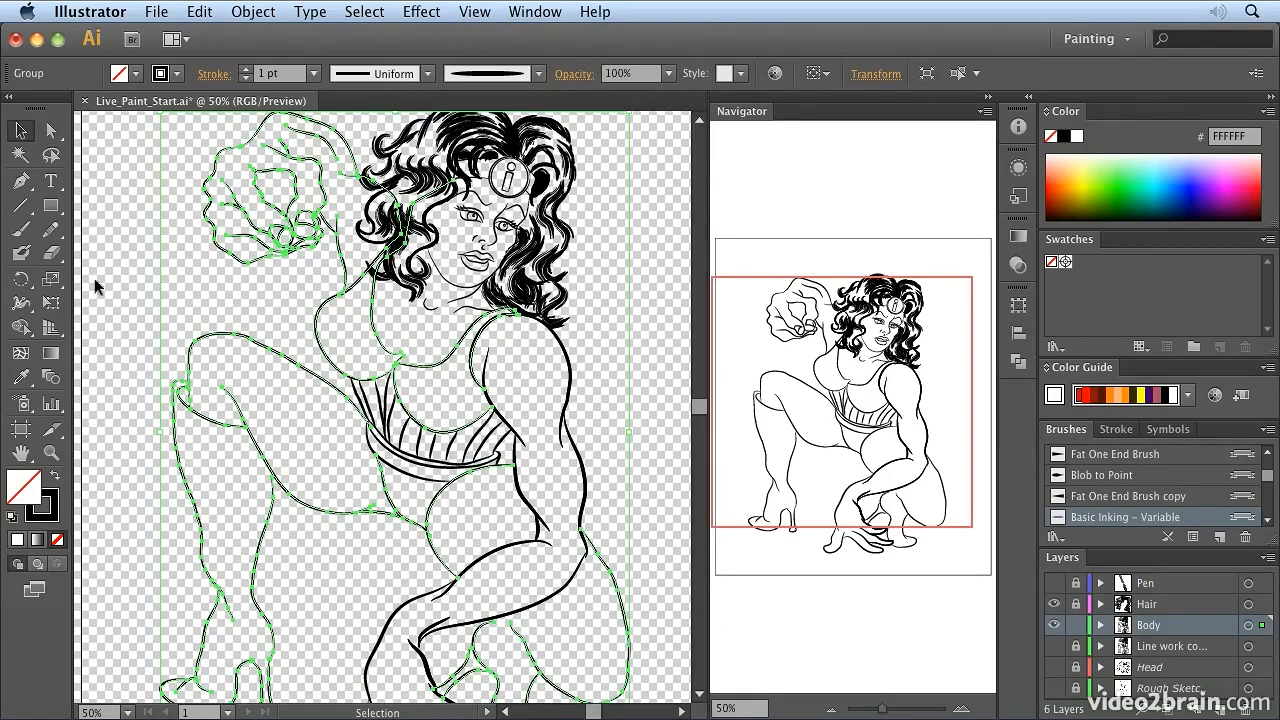
pyautogui.click(478, 12)
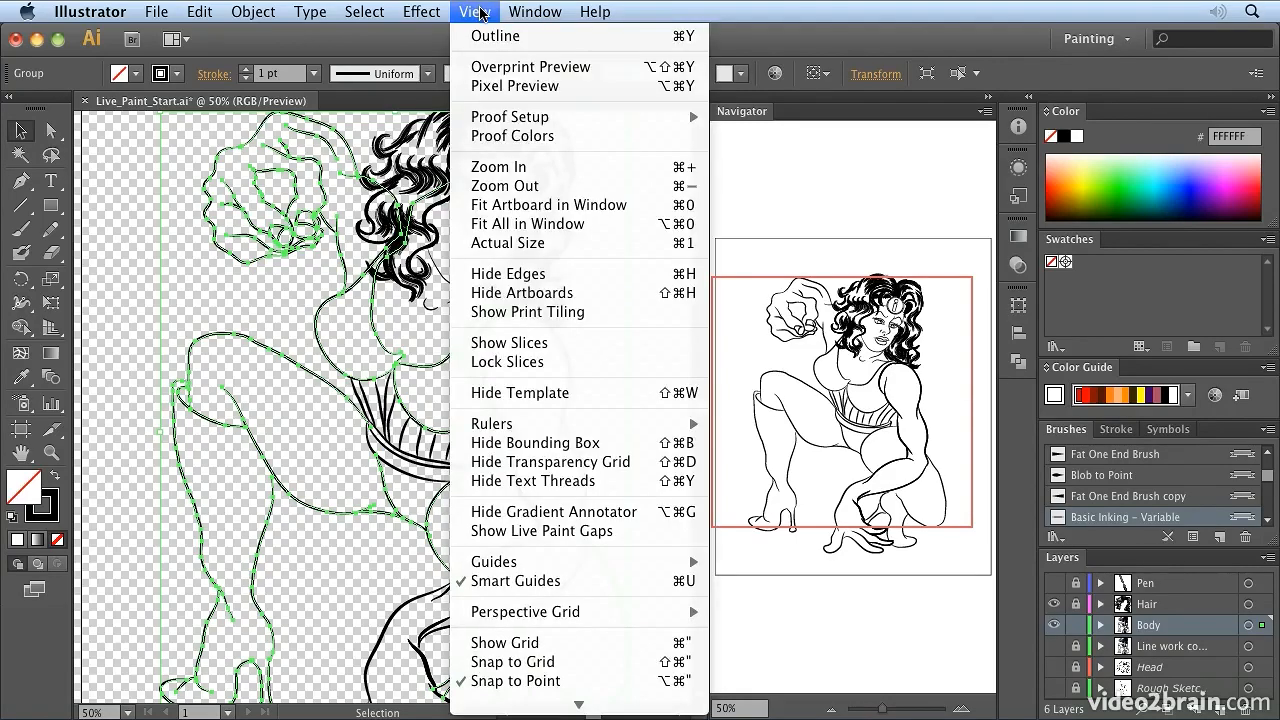
pyautogui.click(545, 462)
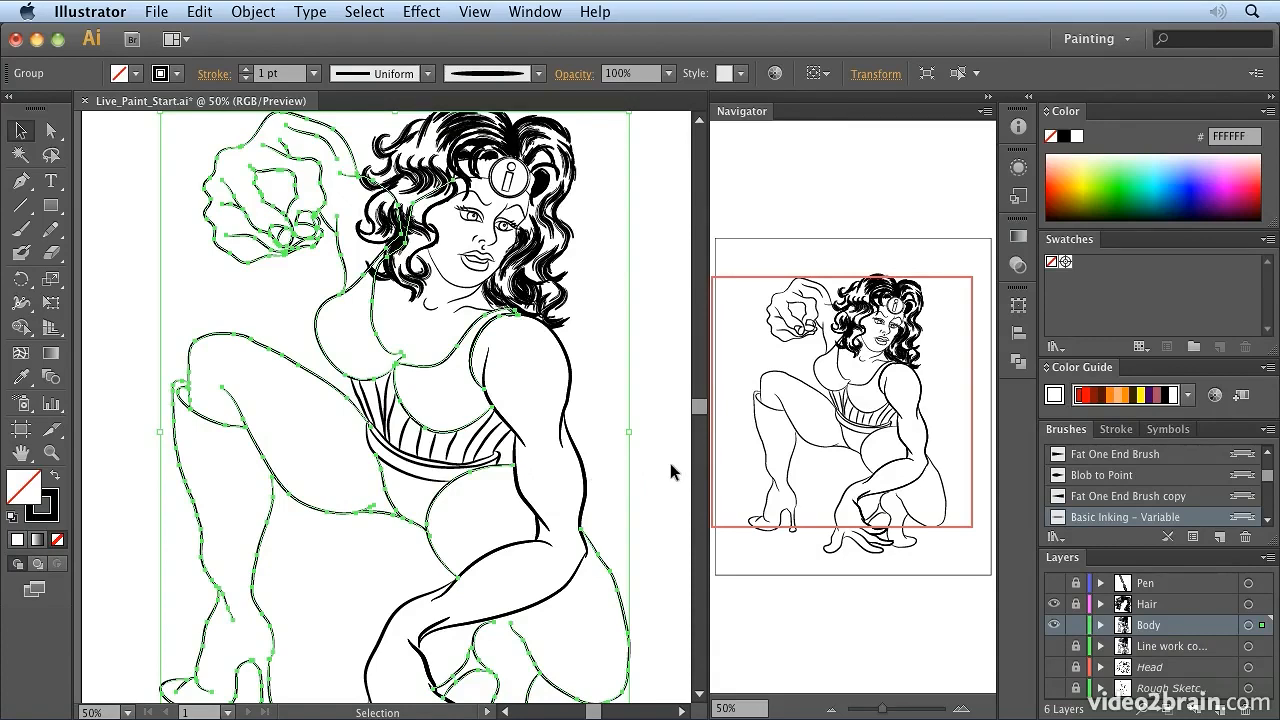
pyautogui.click(108, 150)
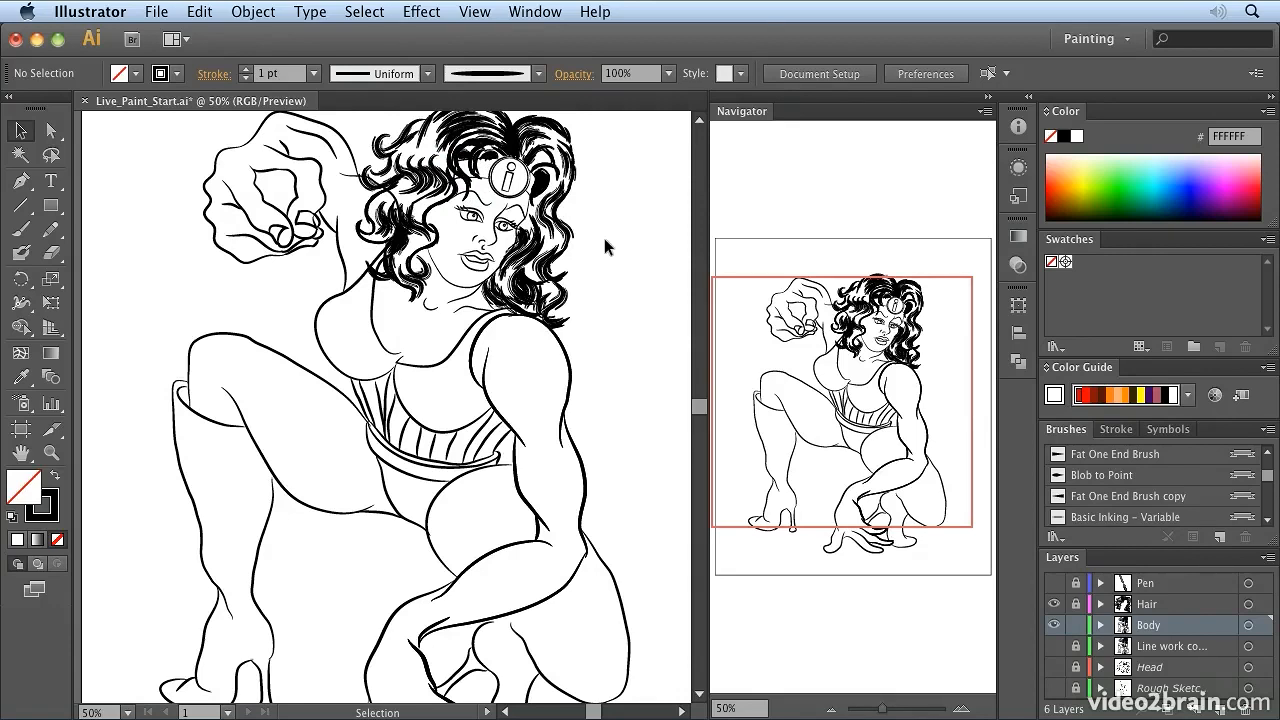
# Hide the Hair layer and select all artwork on the Body layer.
pyautogui.click(1054, 604)
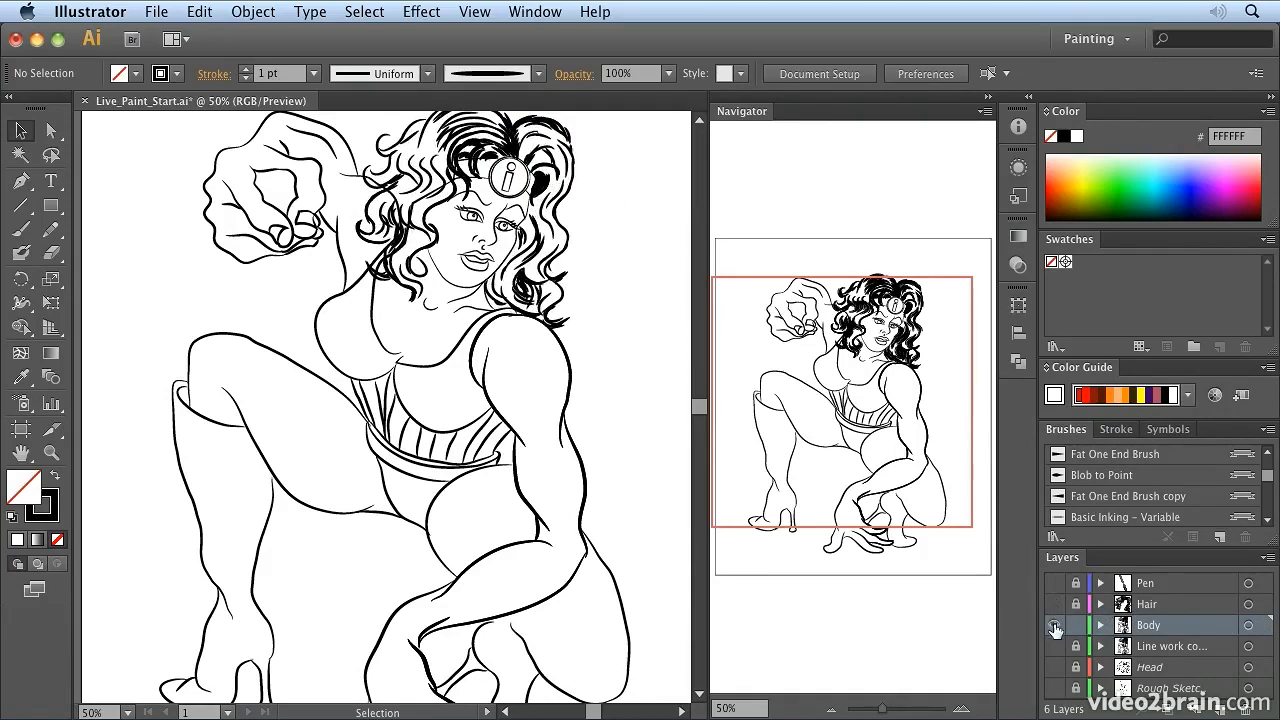
pyautogui.click(1248, 625)
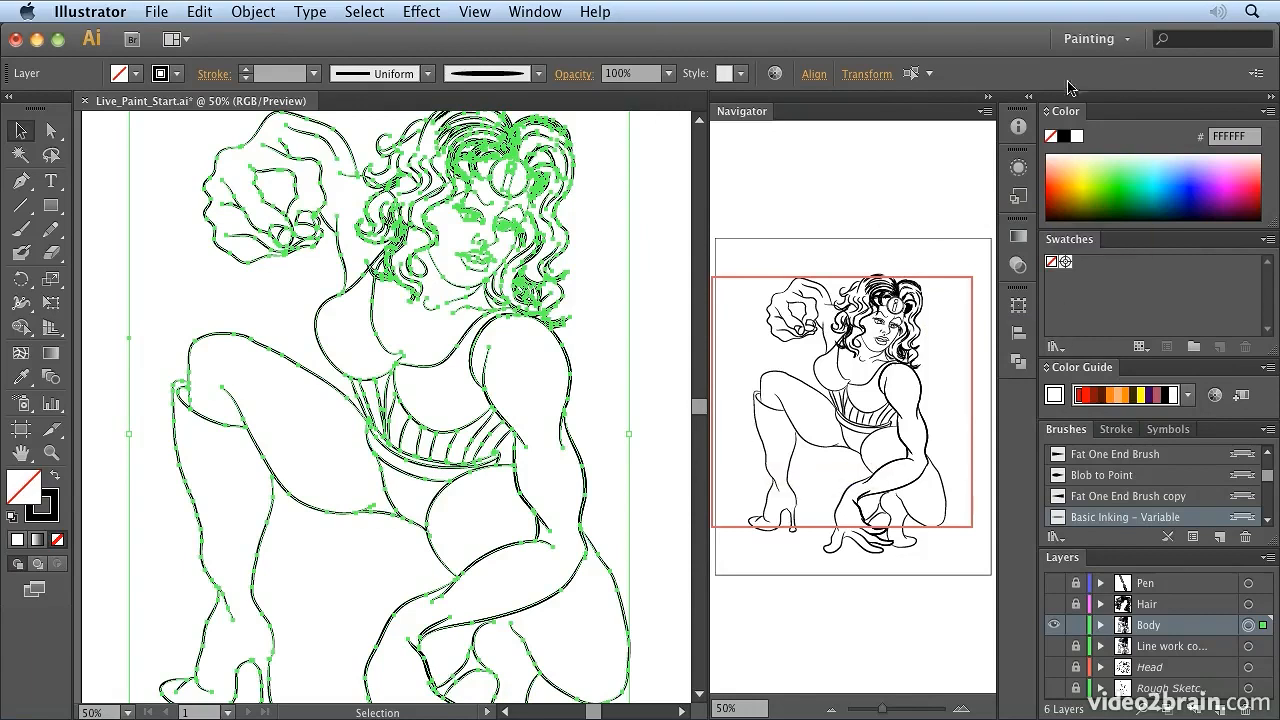
# Reset the Painting workspace and dock the Navigator as a tall column beside the canvas, with Info collapsed.
pyautogui.click(1126, 46)
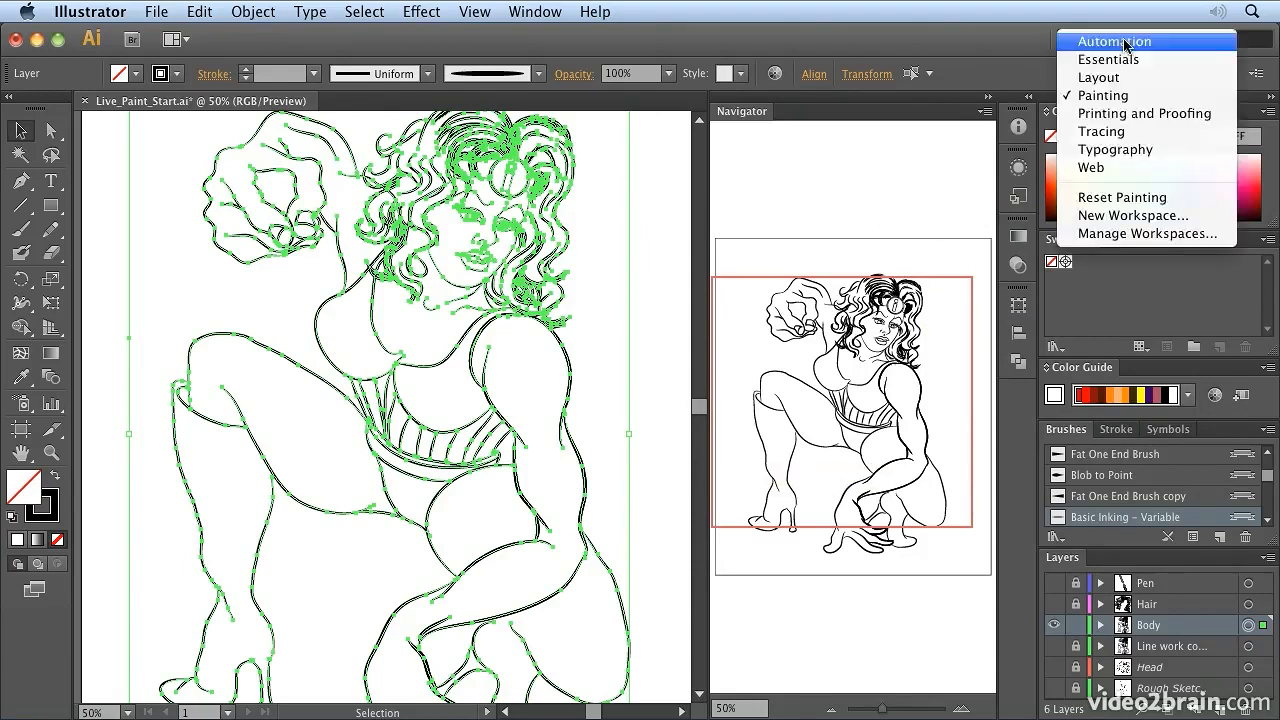
pyautogui.click(1128, 197)
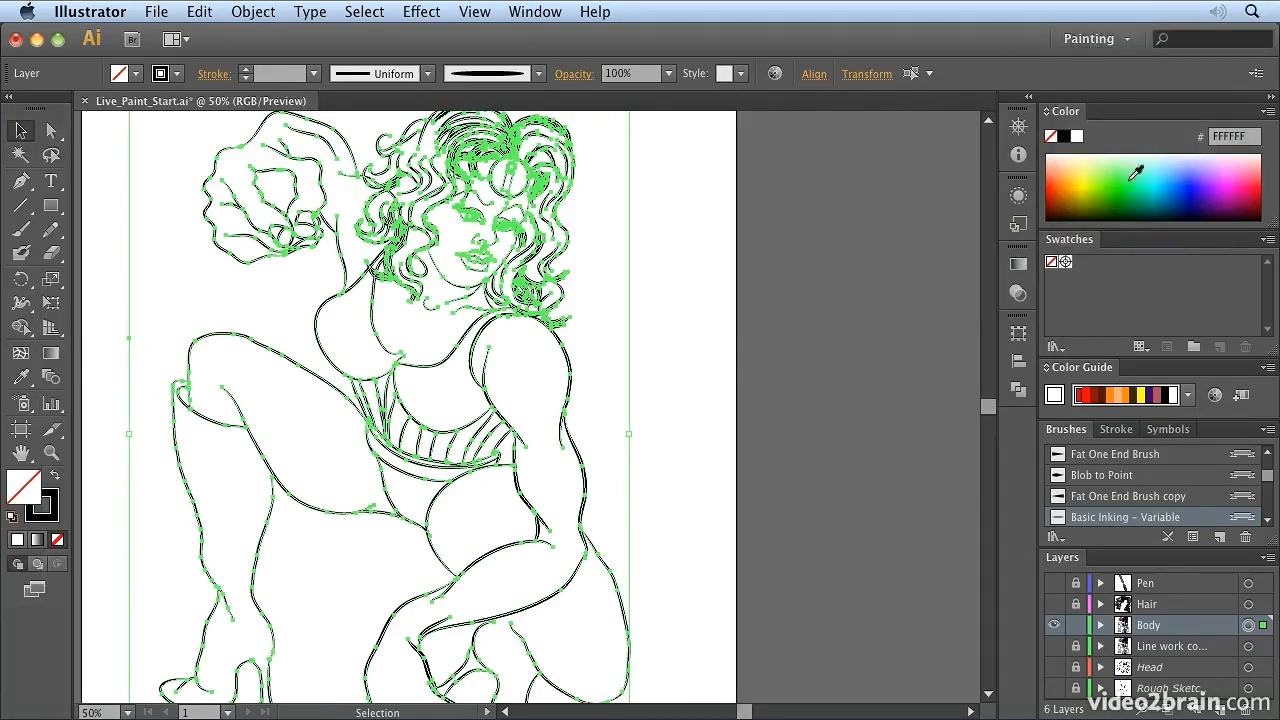
pyautogui.click(1018, 126)
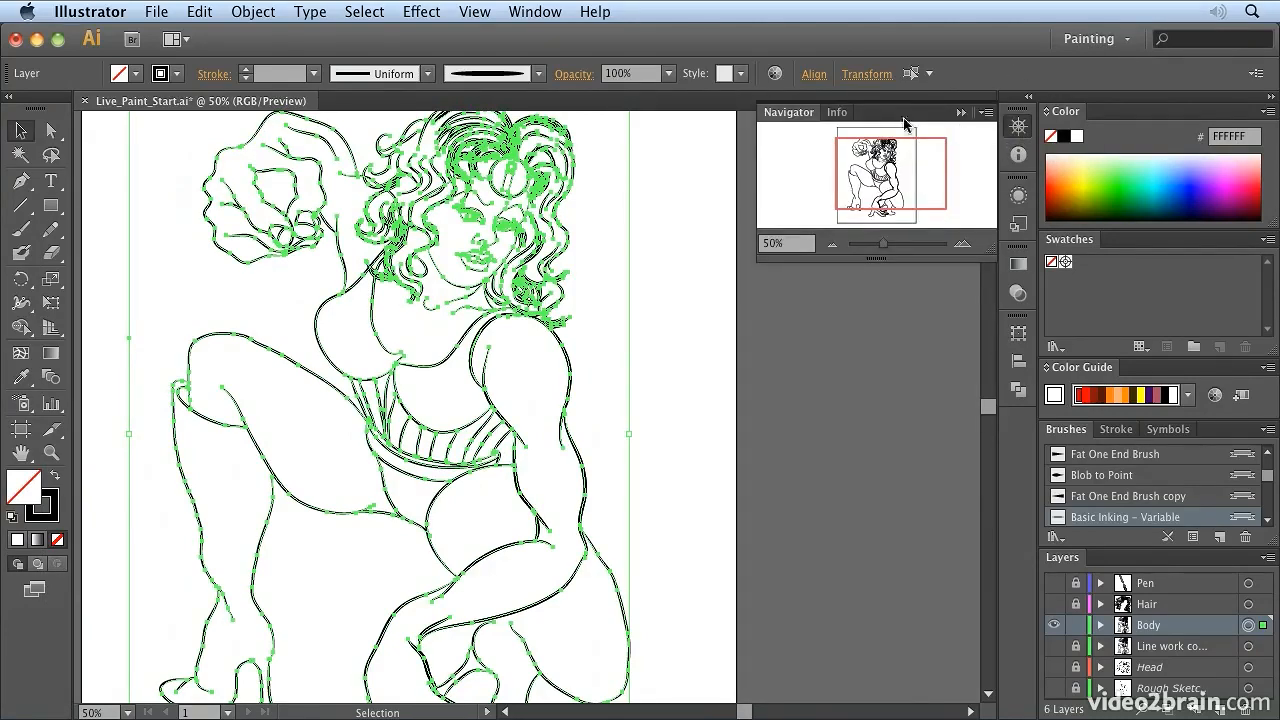
pyautogui.moveTo(790, 114); pyautogui.dragTo(993, 288)
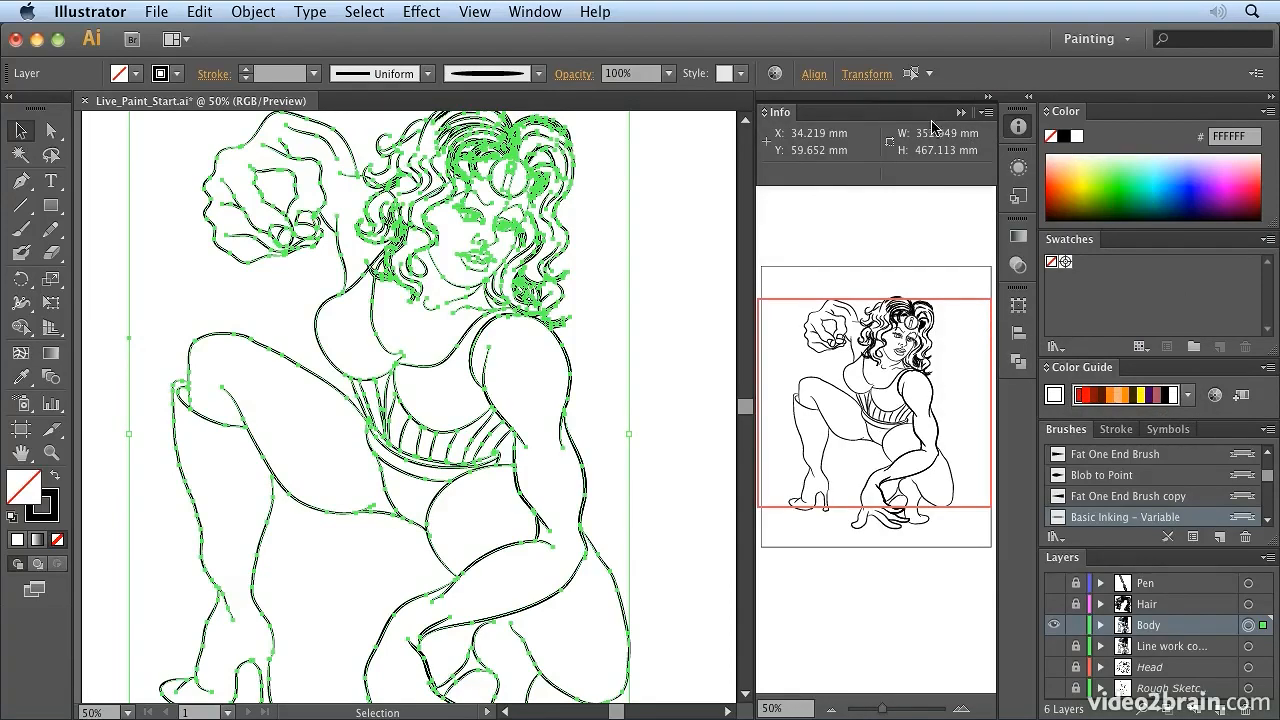
pyautogui.click(960, 112)
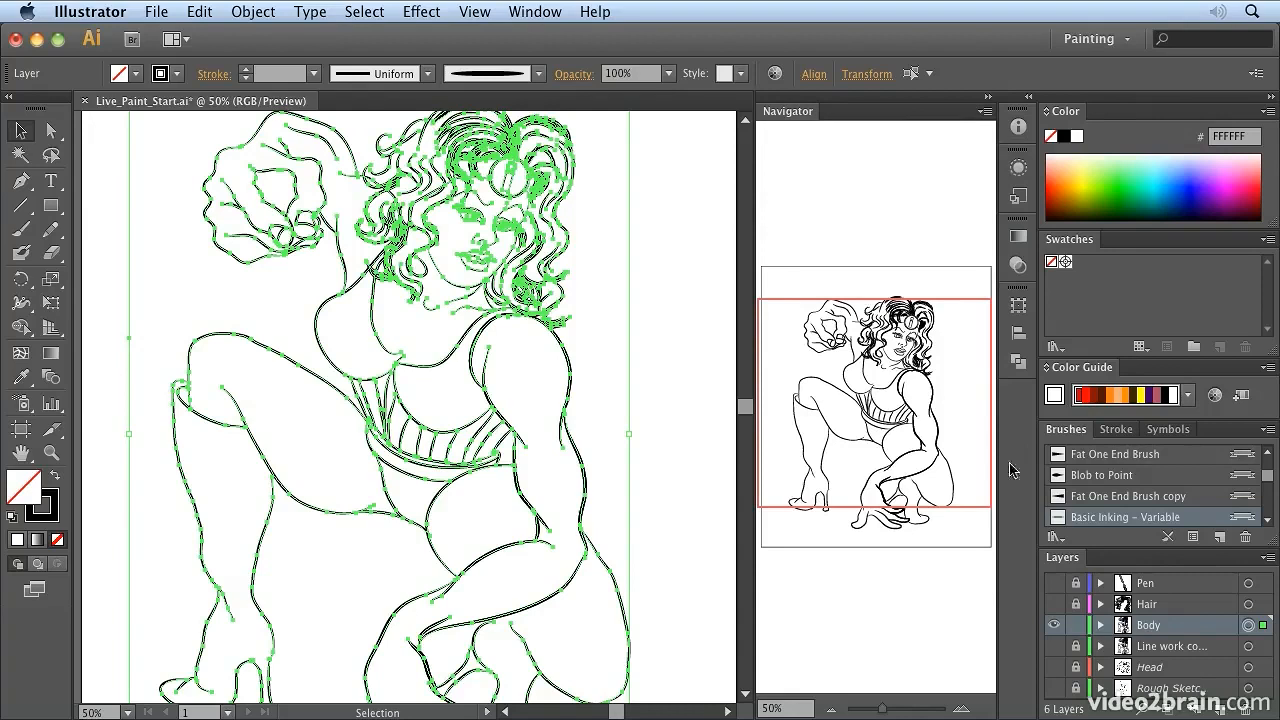
# Try to convert the selected Body line work into a Live Paint group with the Live Paint Bucket, accepting the possible loss of brush appearance.
pyautogui.moveTo(884, 347); pyautogui.dragTo(878, 408)
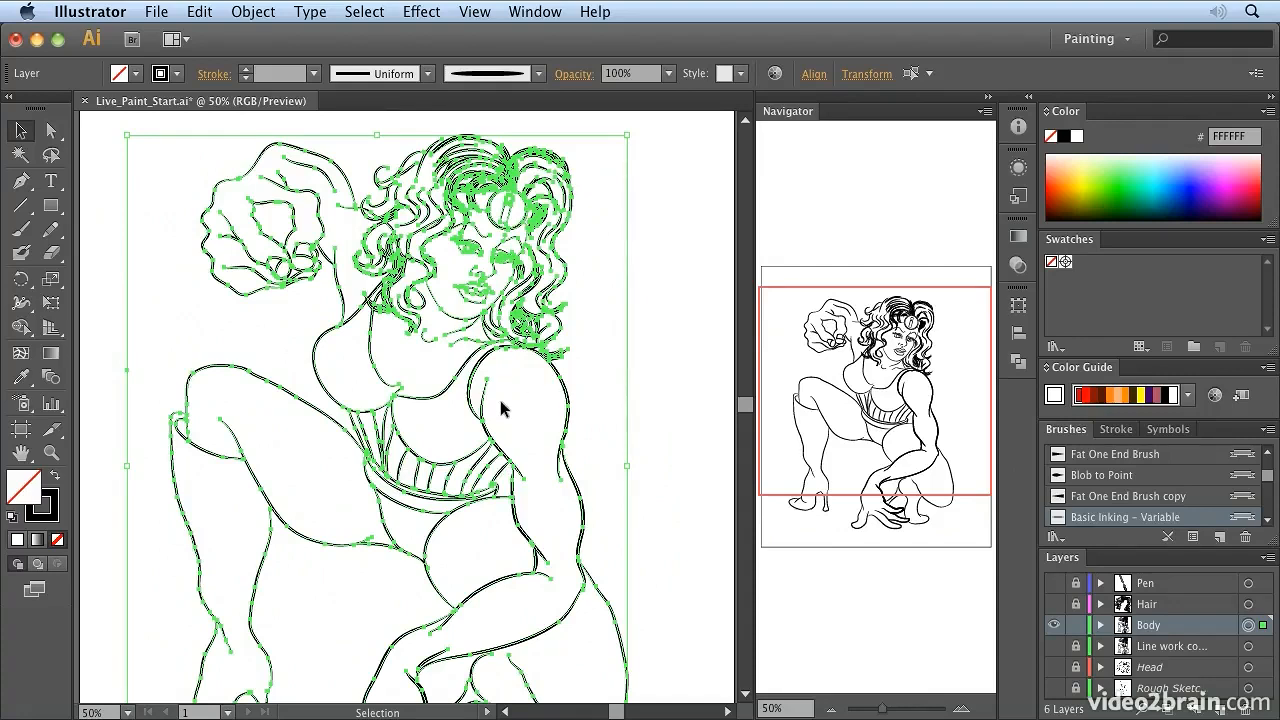
pyautogui.click(253, 12)
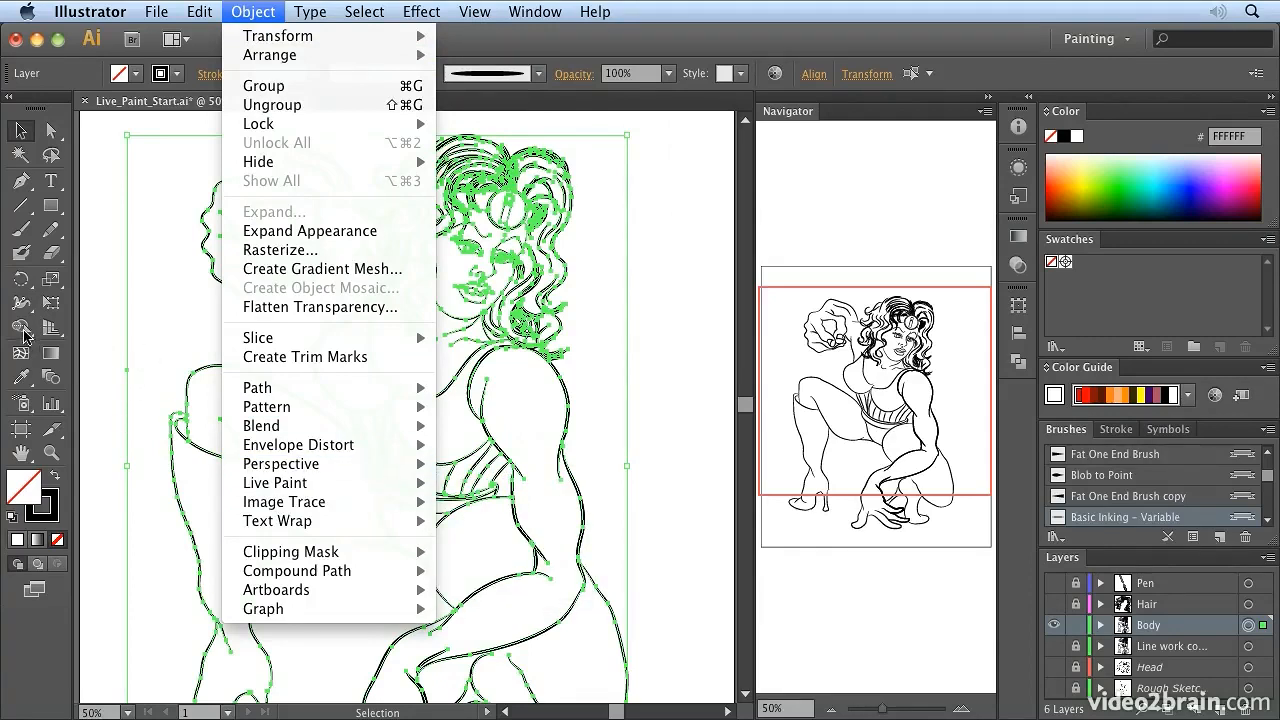
pyautogui.click(24, 333)
pyautogui.click(20, 331)
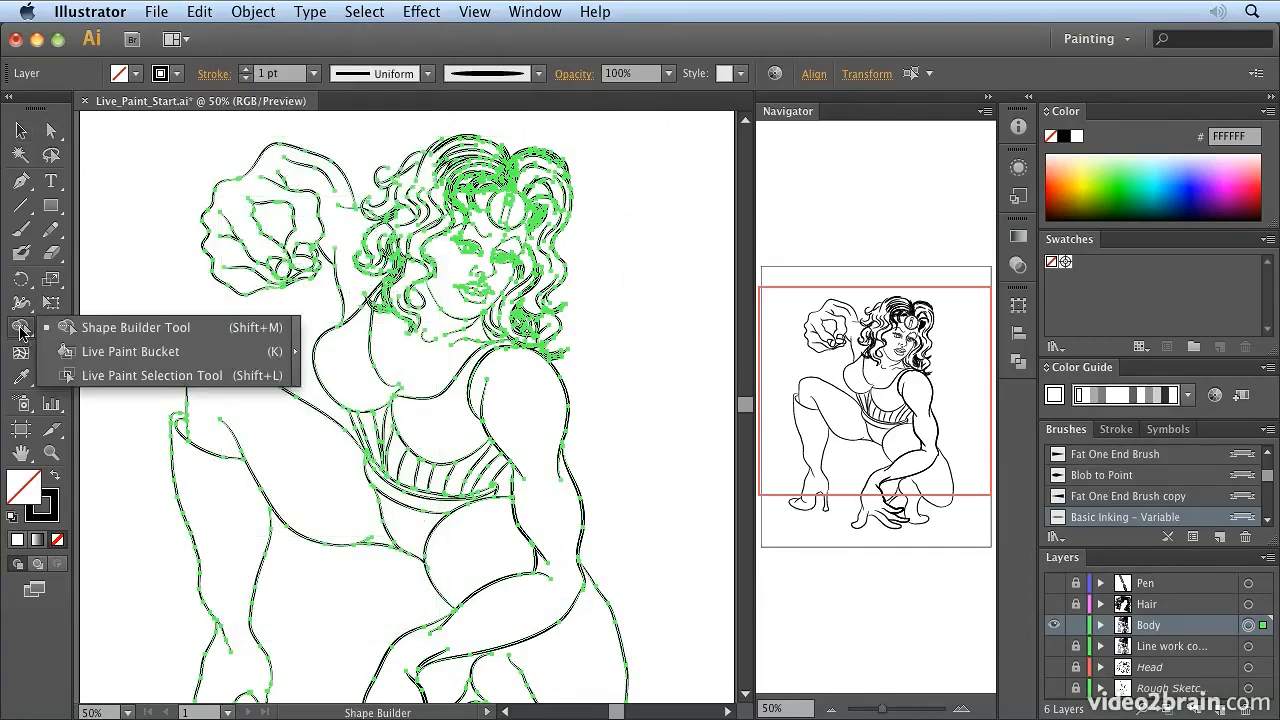
pyautogui.click(145, 358)
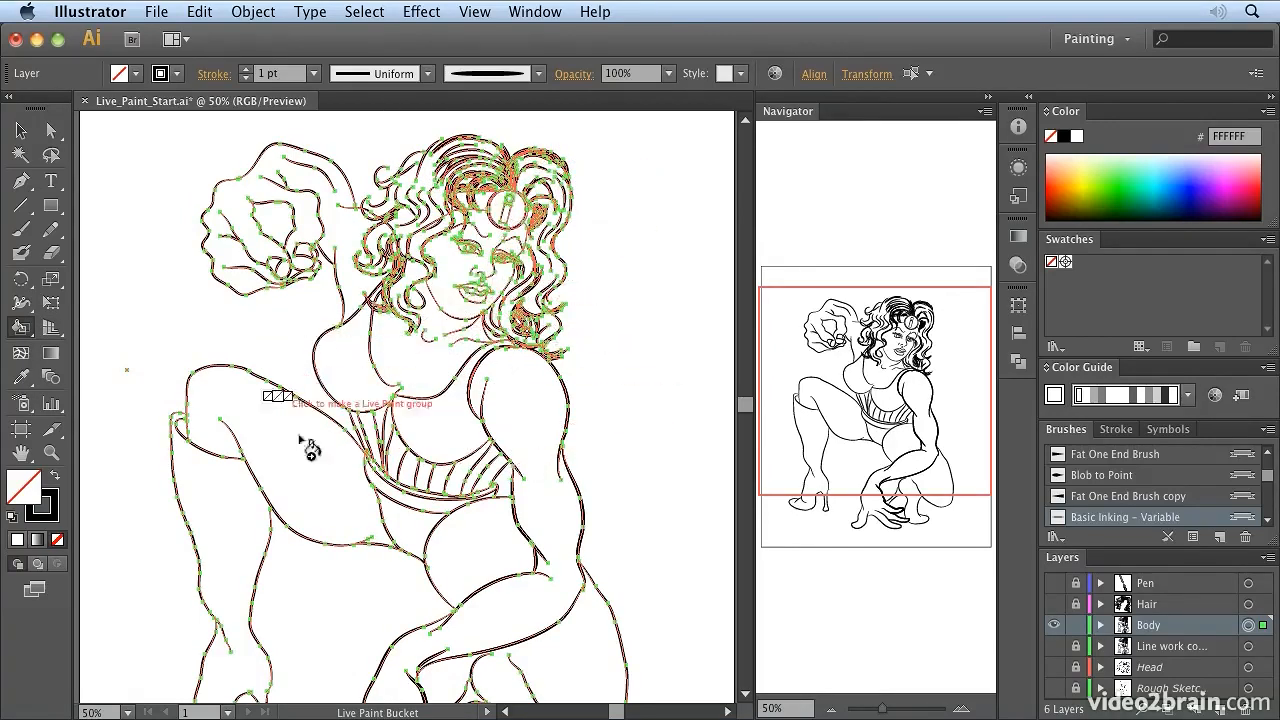
pyautogui.click(391, 458)
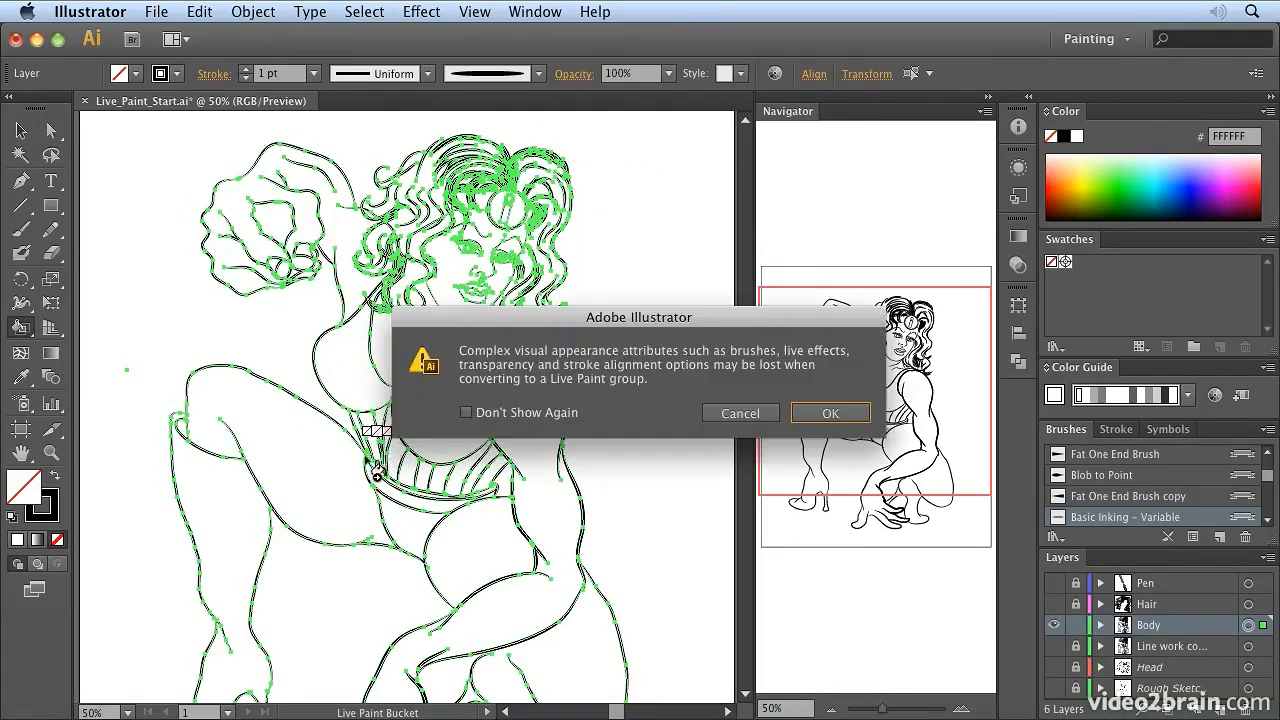
pyautogui.moveTo(645, 321); pyautogui.dragTo(825, 132)
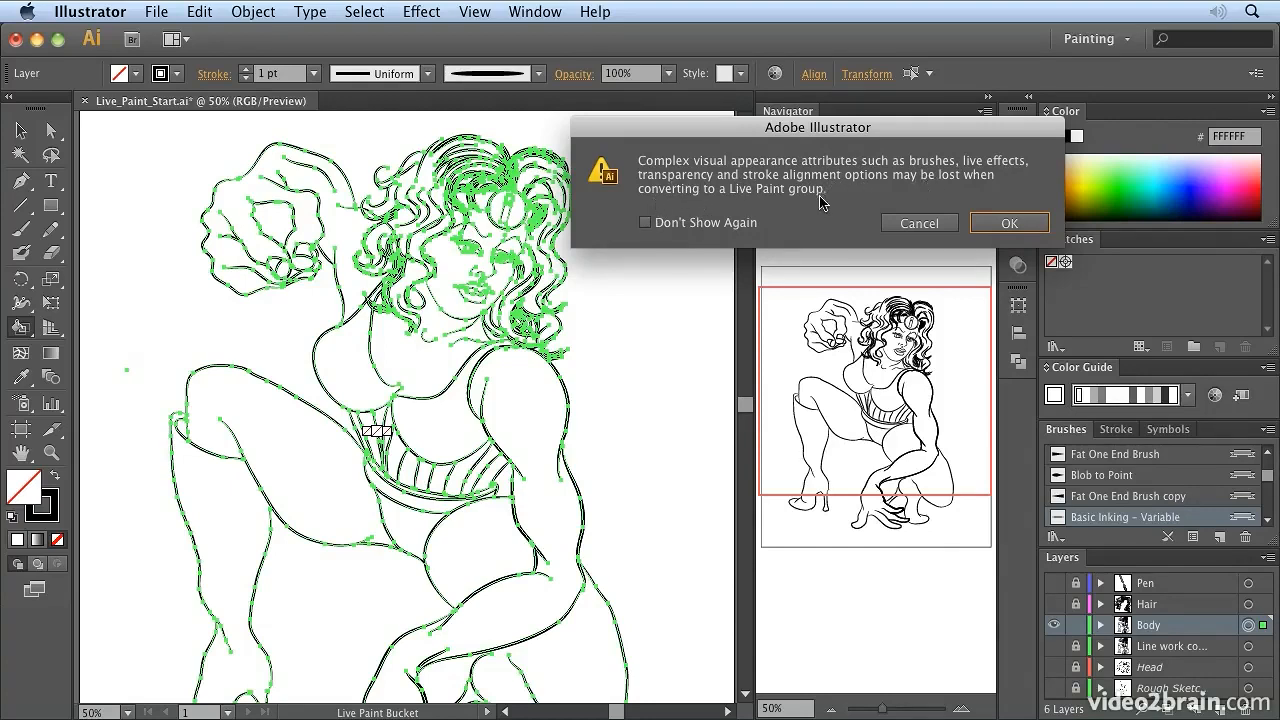
pyautogui.click(1009, 223)
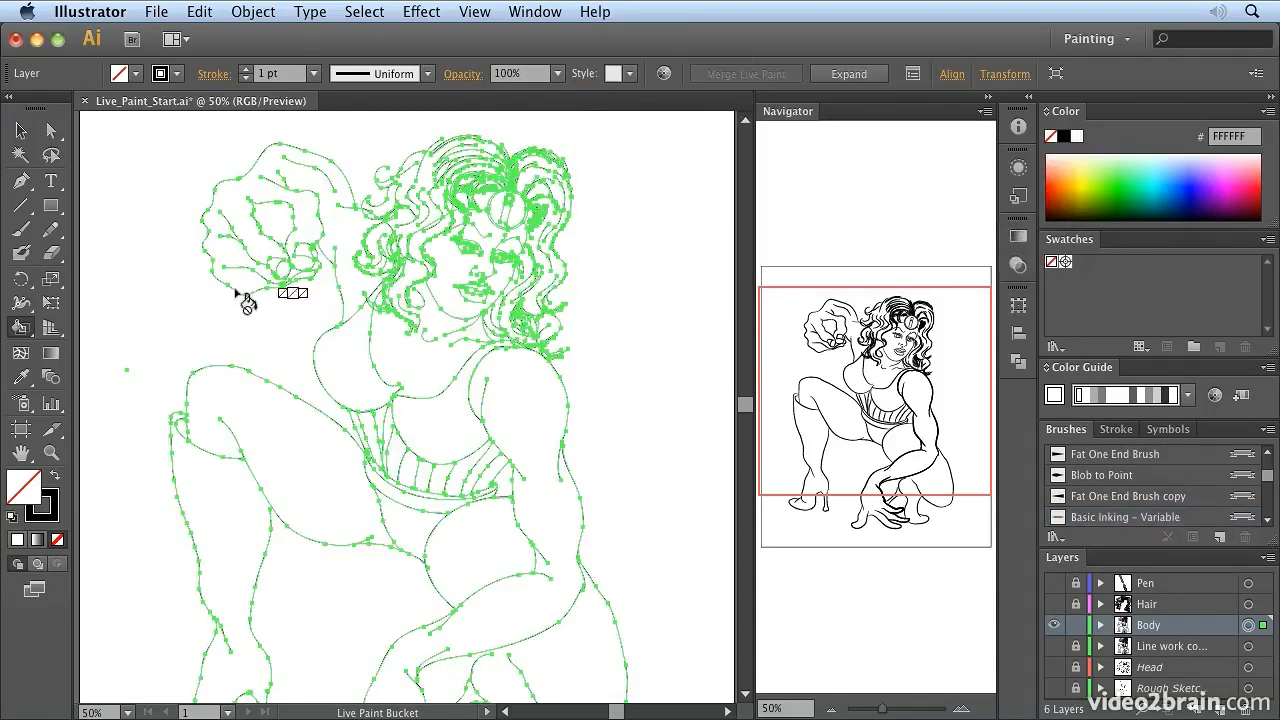
# Deselect the artwork and undo the Live Paint conversion.
pyautogui.click(21, 131)
pyautogui.click(100, 198)
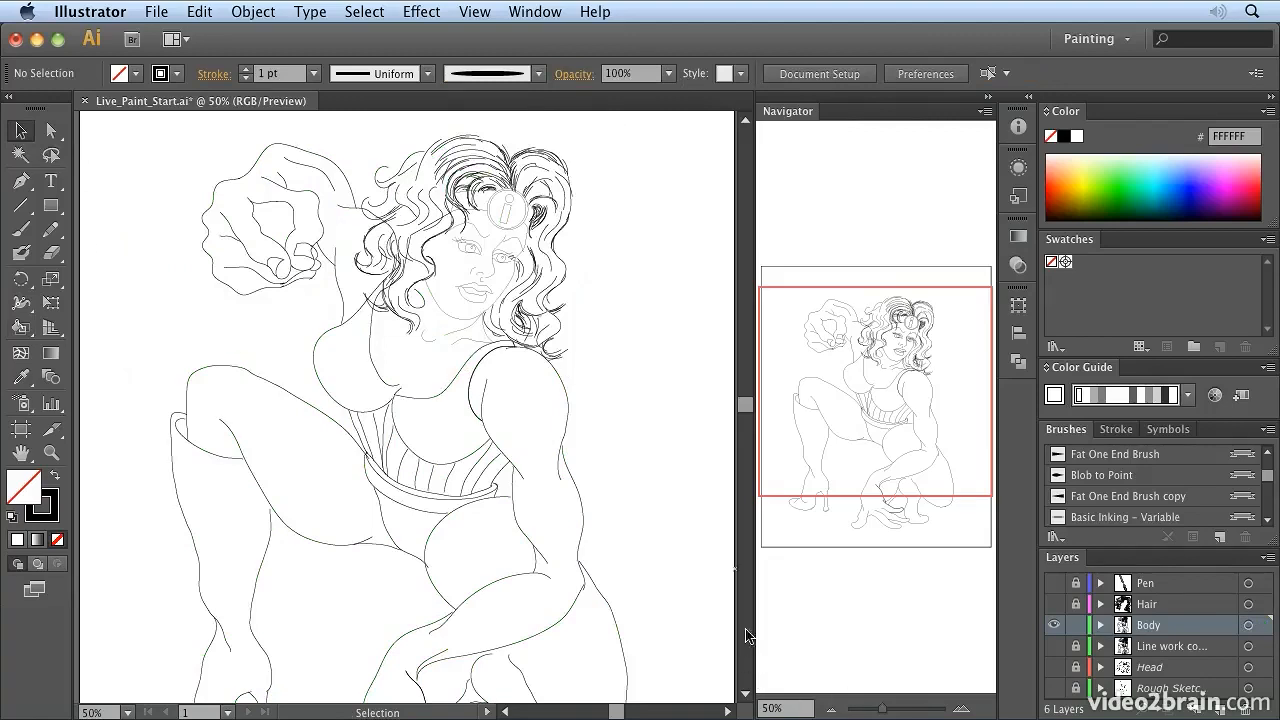
pyautogui.click(199, 12)
pyautogui.click(199, 36)
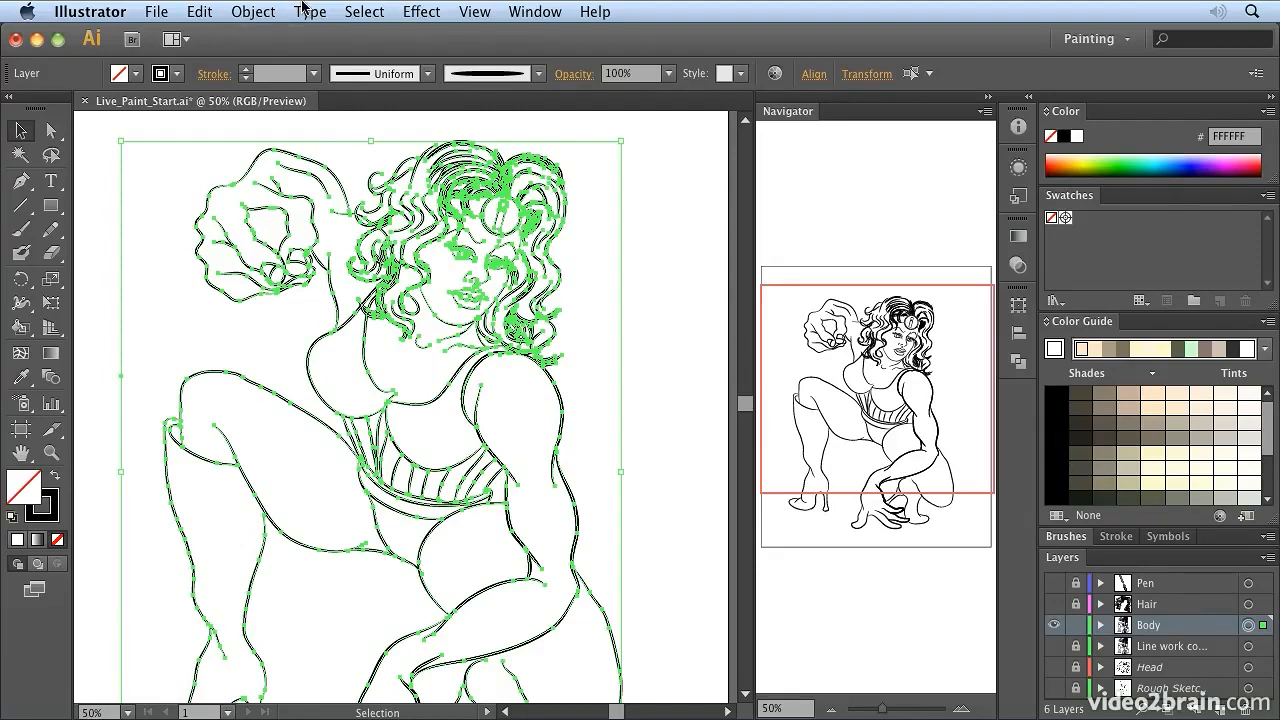
# Try Outline Stroke on the selected Body line work, inspect the upper-arm line up close, and undo the operation.
pyautogui.click(267, 17)
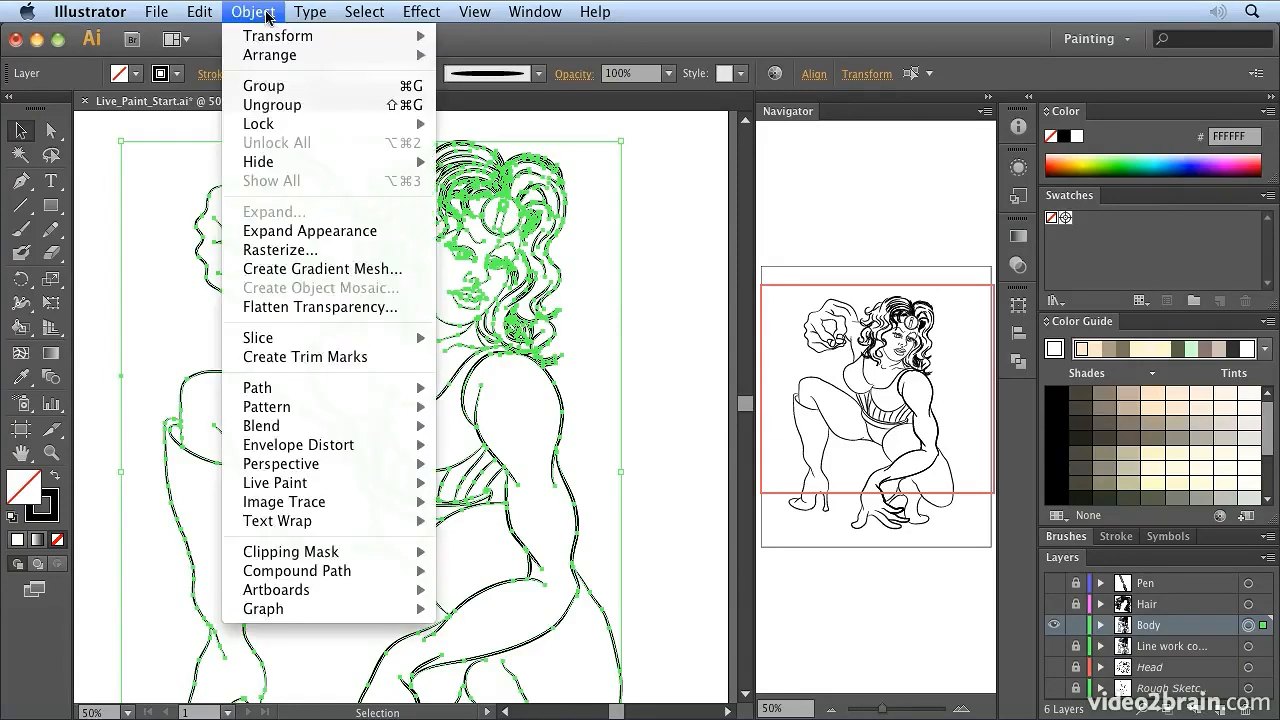
pyautogui.moveTo(322, 388)
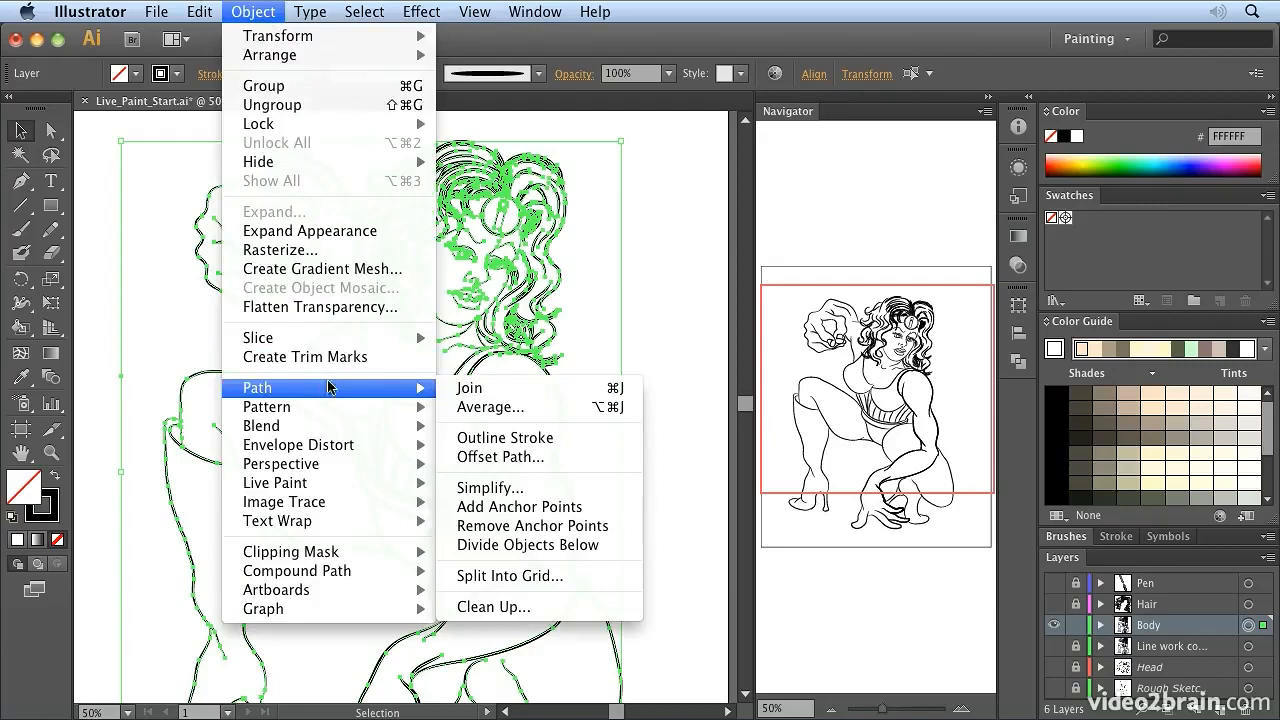
pyautogui.click(549, 440)
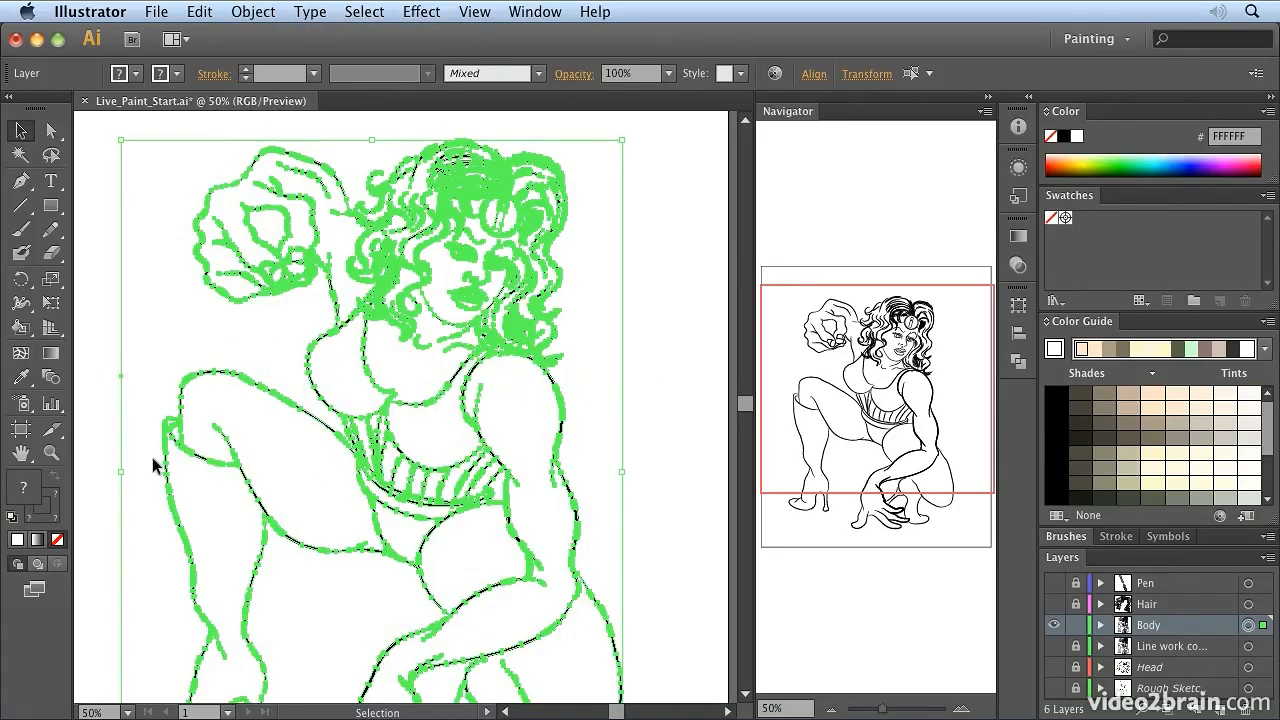
pyautogui.click(51, 452)
pyautogui.moveTo(520, 378); pyautogui.dragTo(603, 465)
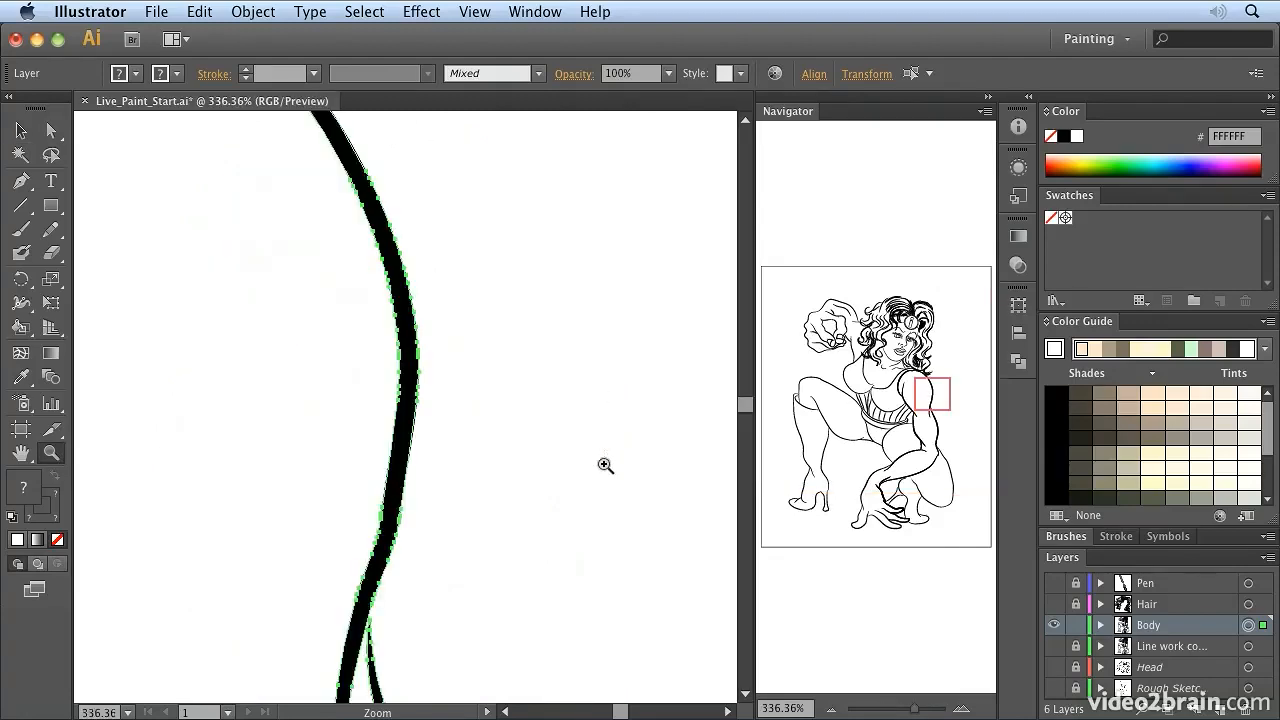
pyautogui.click(199, 12)
pyautogui.click(199, 38)
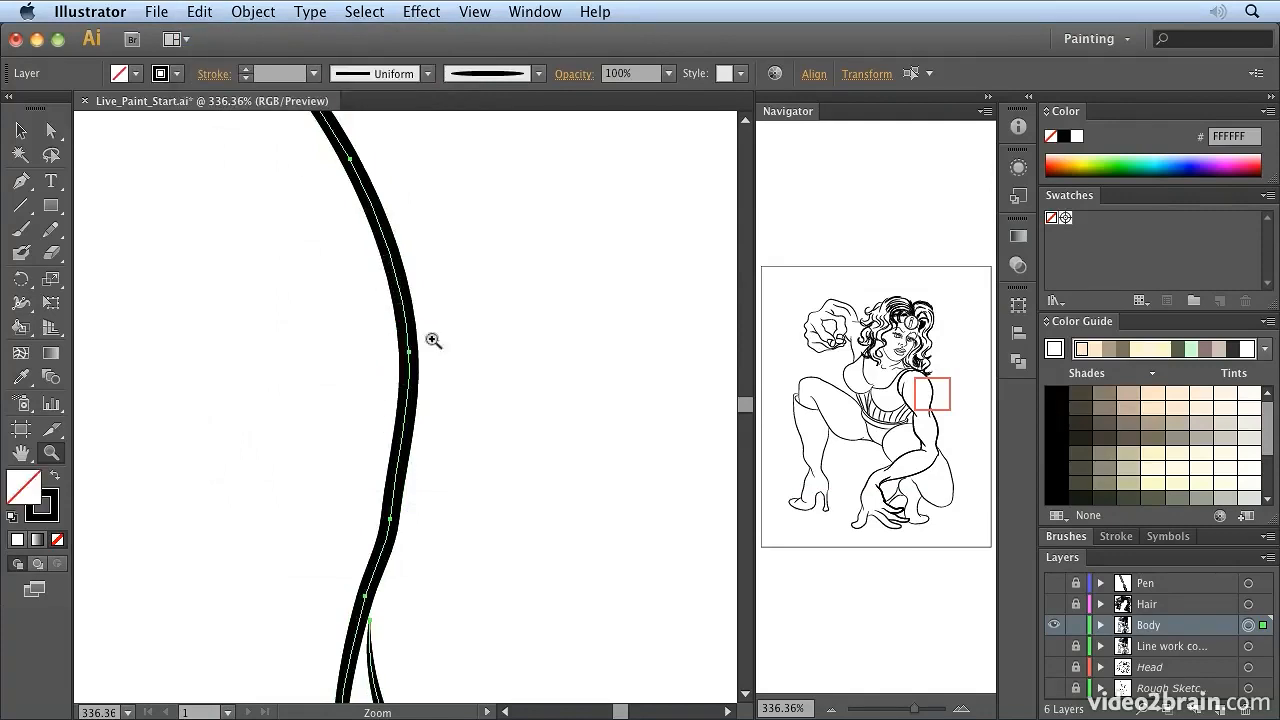
# Switch the document to Outline view and fit the whole artboard in the window.
pyautogui.click(422, 12)
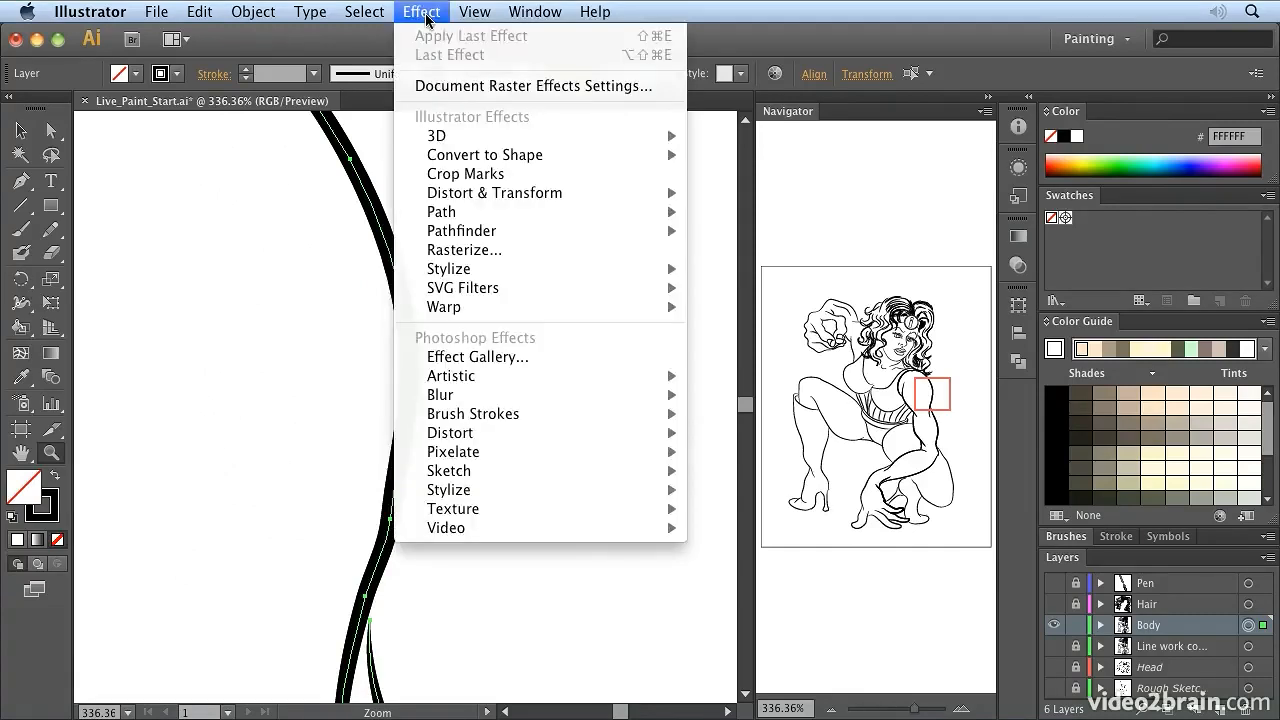
pyautogui.moveTo(474, 12)
pyautogui.click(495, 37)
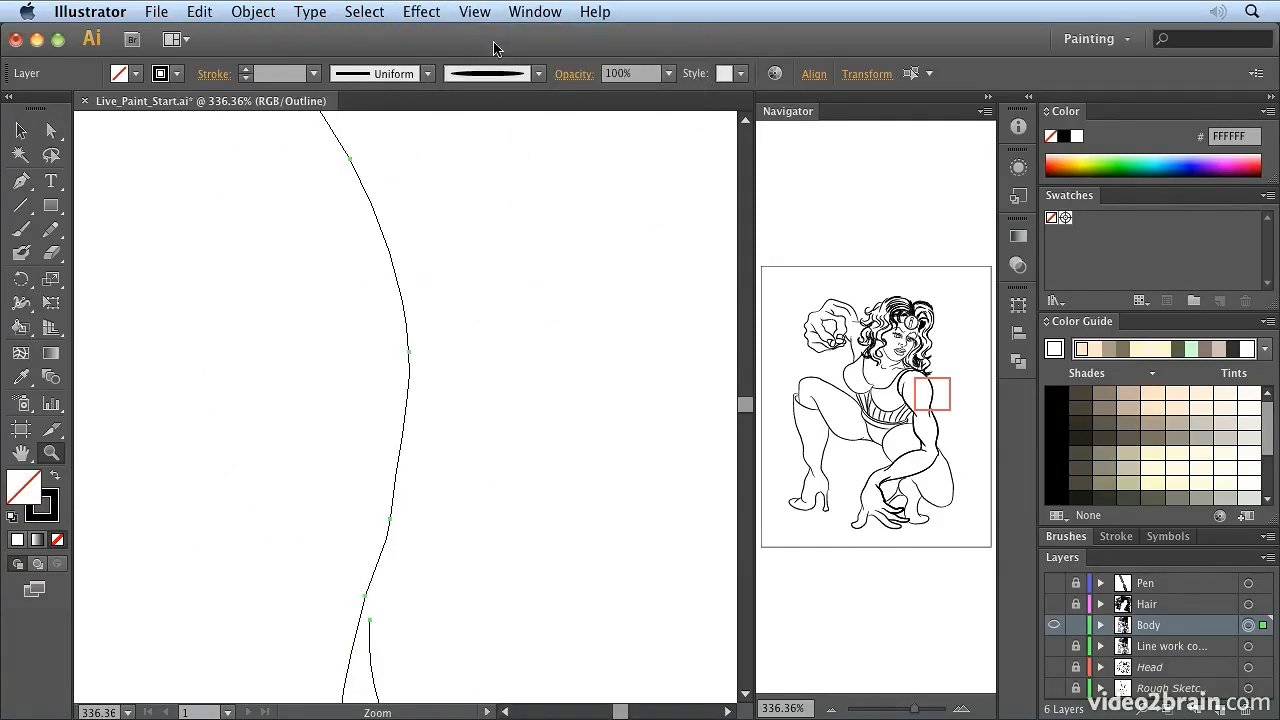
pyautogui.doubleClick(20, 455)
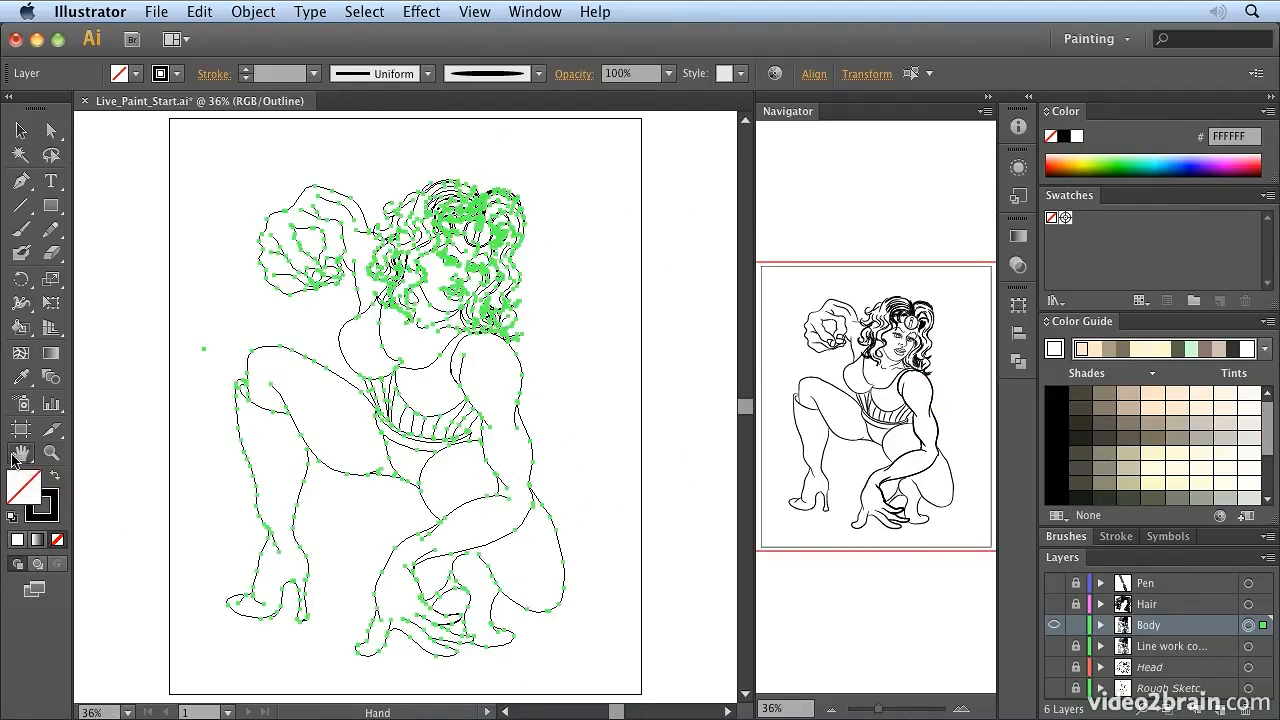
# Convert the strokes of the selected Body line work to outlines, clear the selection and examine the shoulder contours.
pyautogui.click(254, 14)
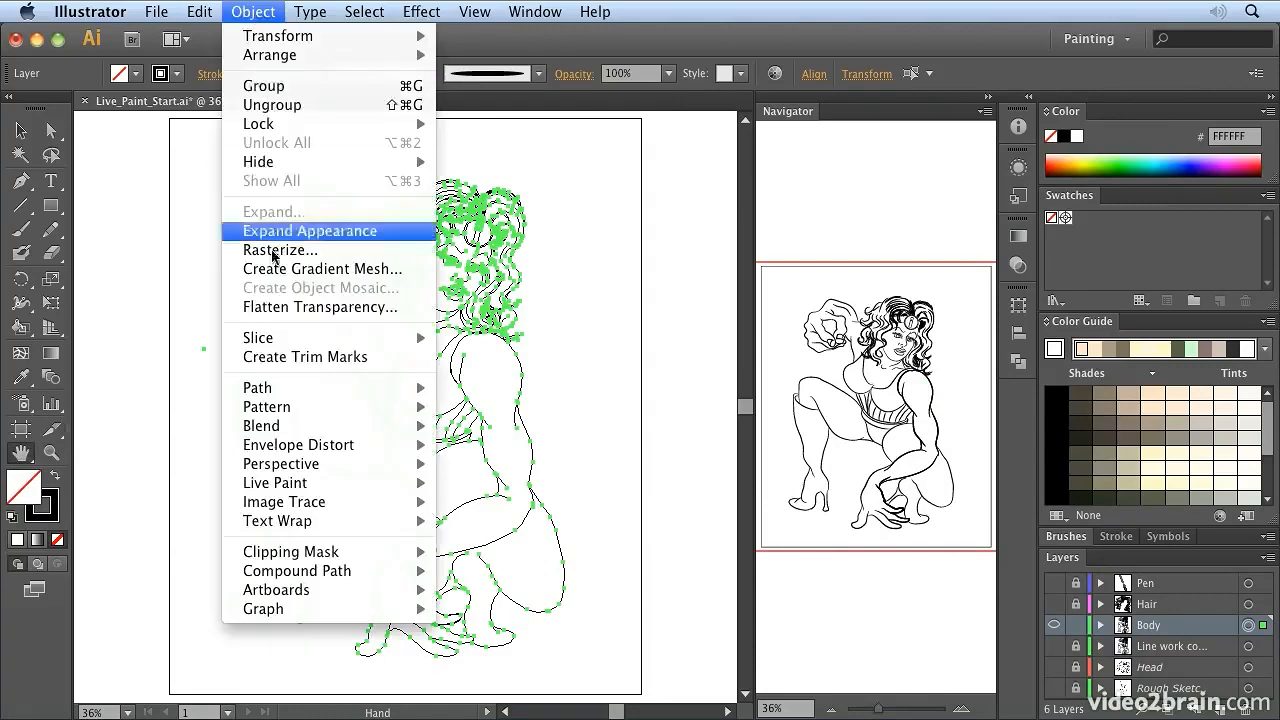
pyautogui.moveTo(260, 397)
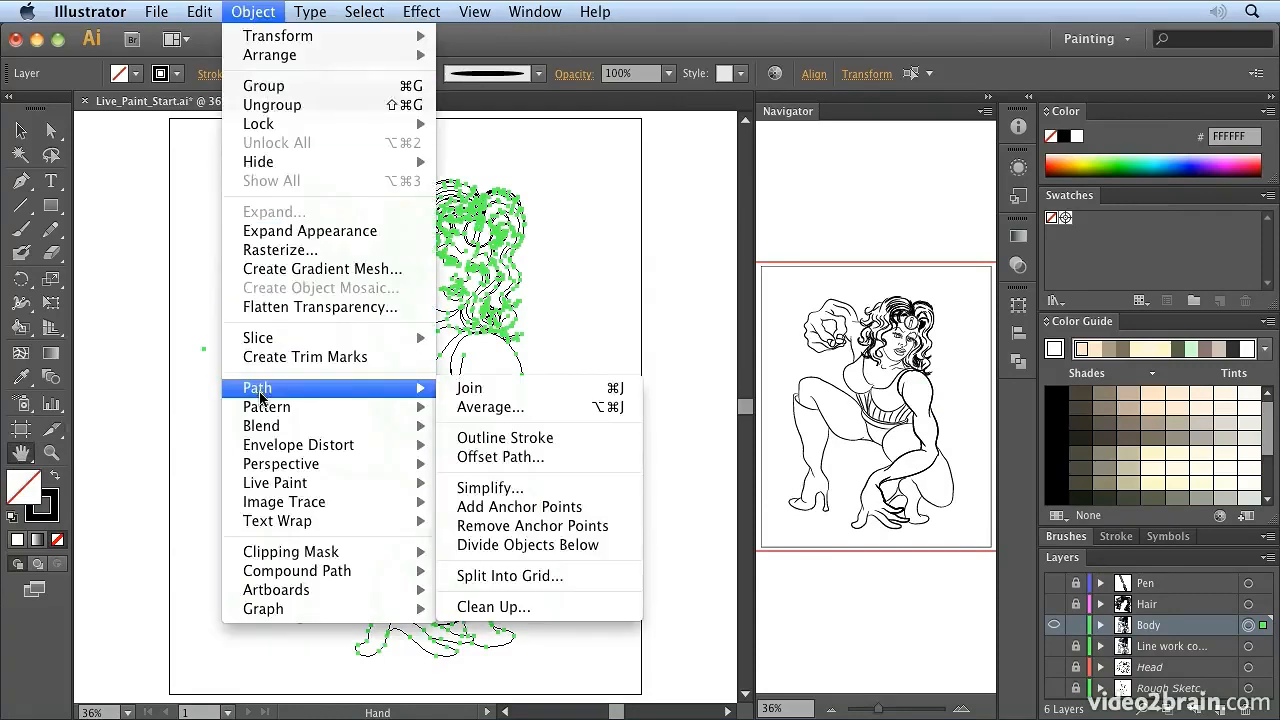
pyautogui.click(530, 437)
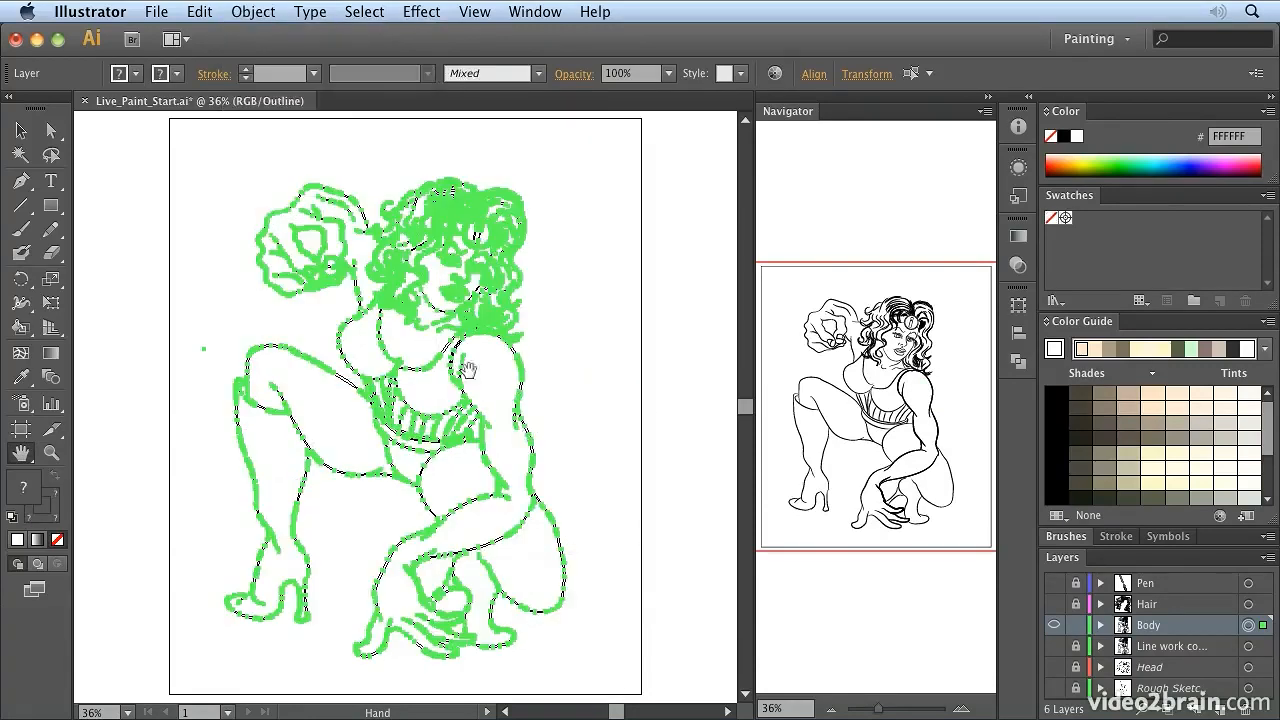
pyautogui.click(21, 130)
pyautogui.click(549, 343)
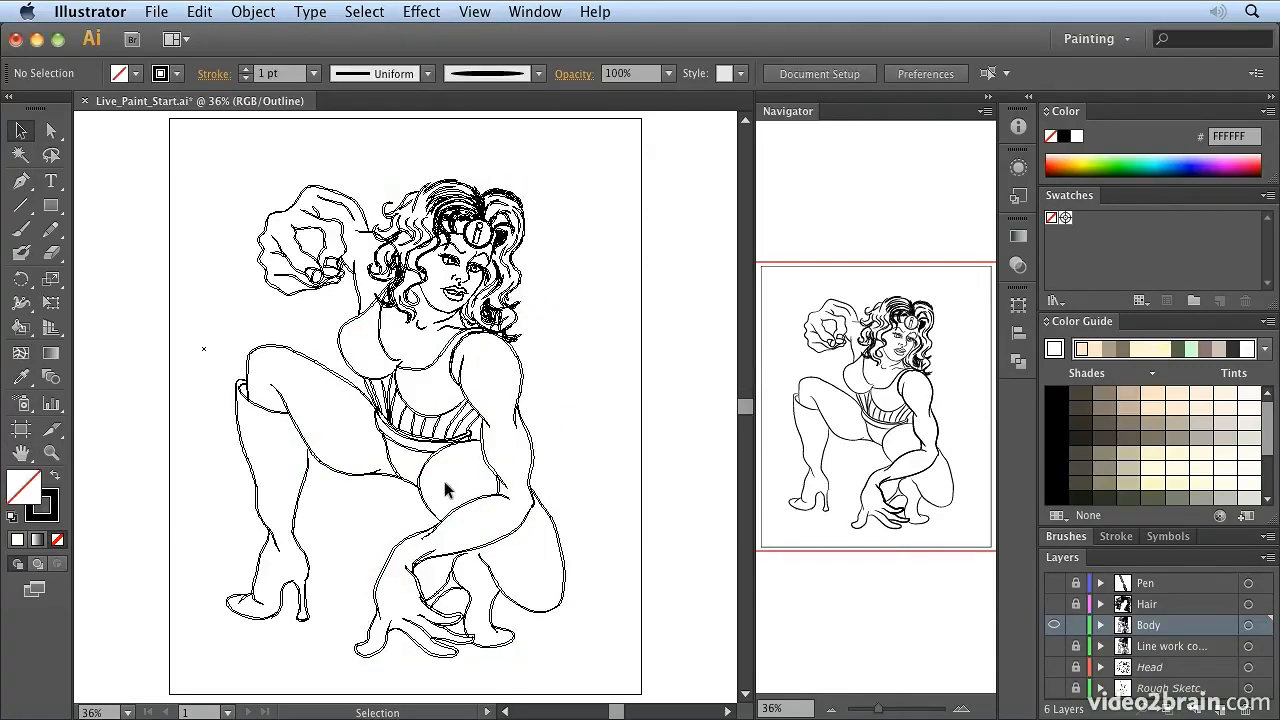
pyautogui.click(51, 452)
pyautogui.moveTo(458, 313); pyautogui.dragTo(557, 404)
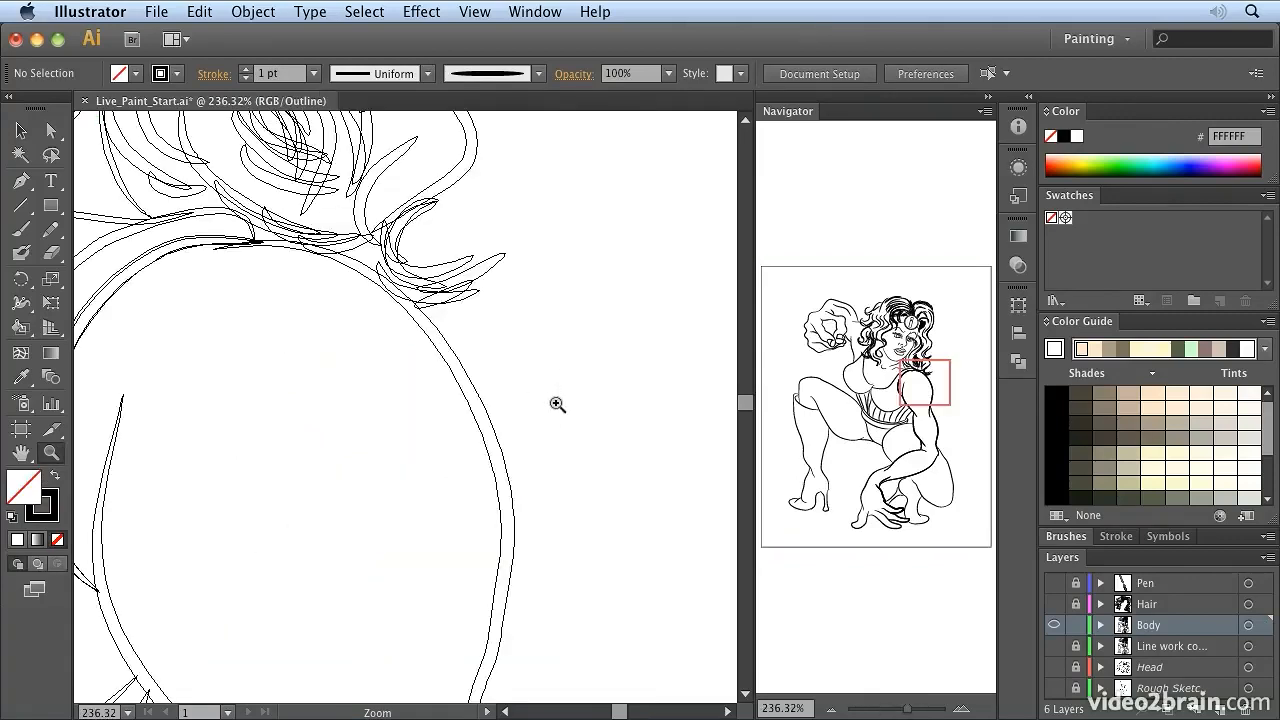
# Select the outlined upper-arm contour to examine its anchor points, returning to the full artboard.
pyautogui.click(51, 130)
pyautogui.click(466, 368)
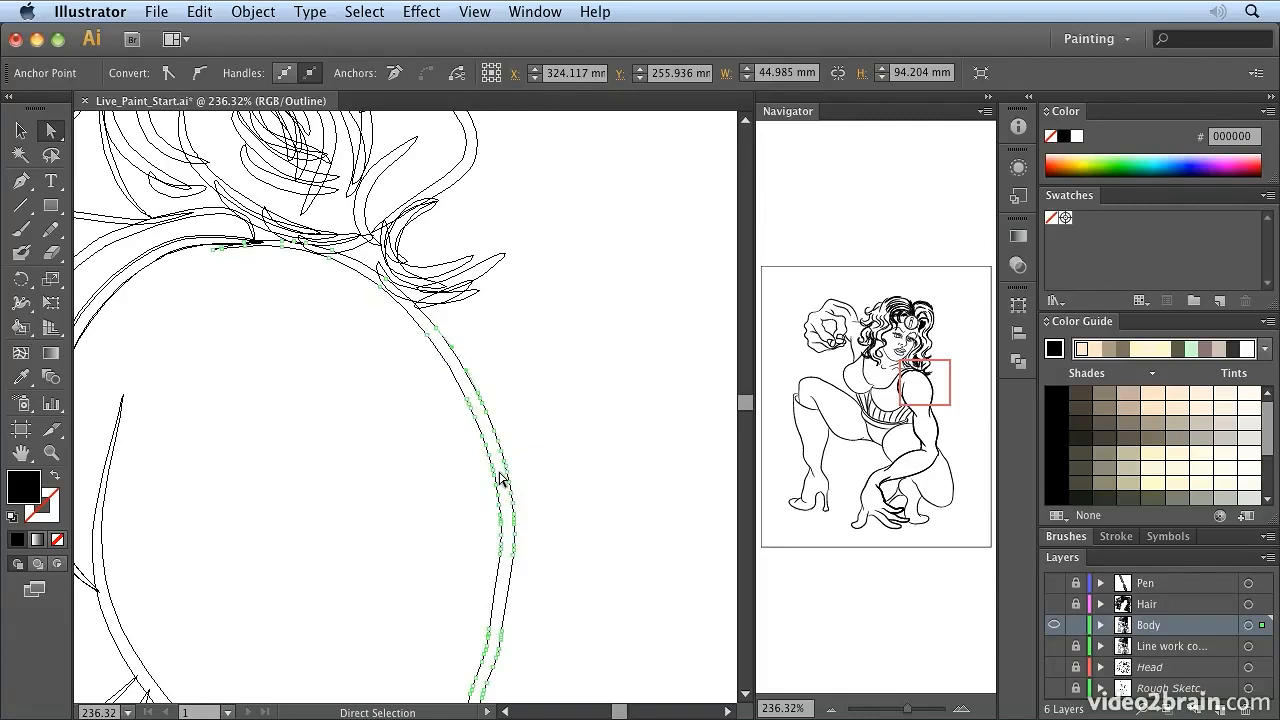
pyautogui.doubleClick(24, 455)
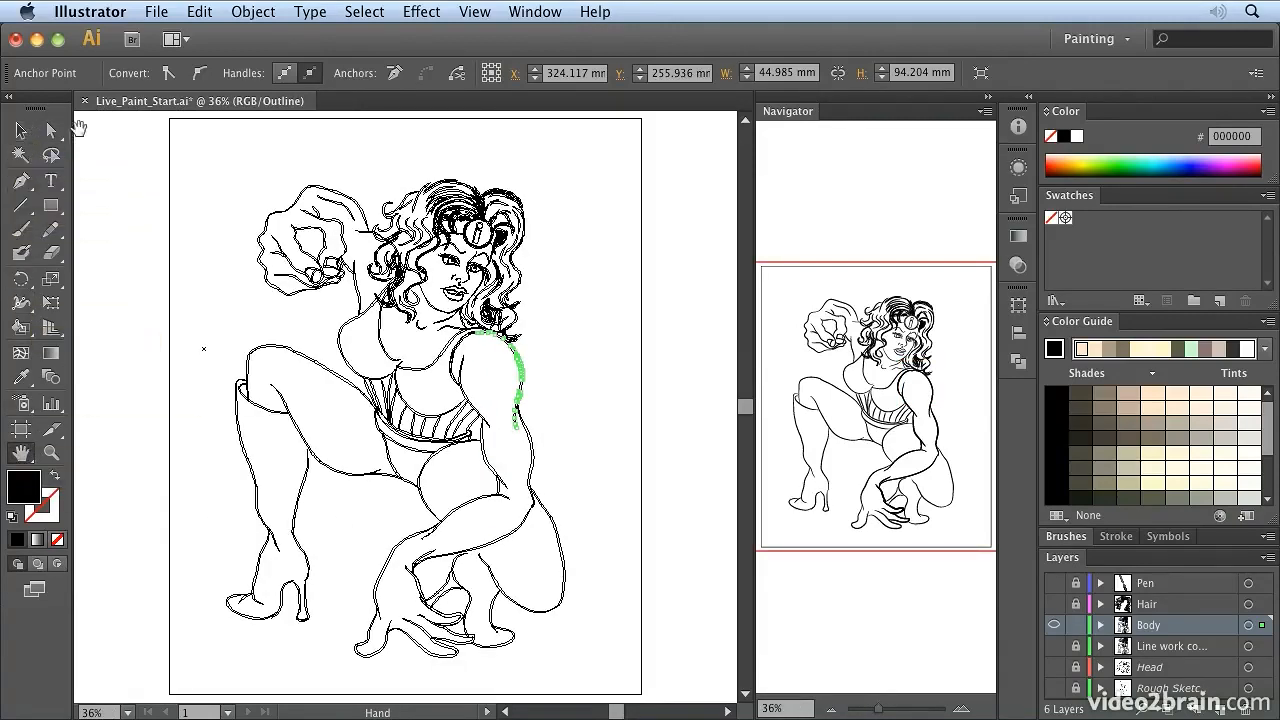
# Delete the stray path on the empty area beside the raised knee and return the document to Preview.
pyautogui.click(21, 130)
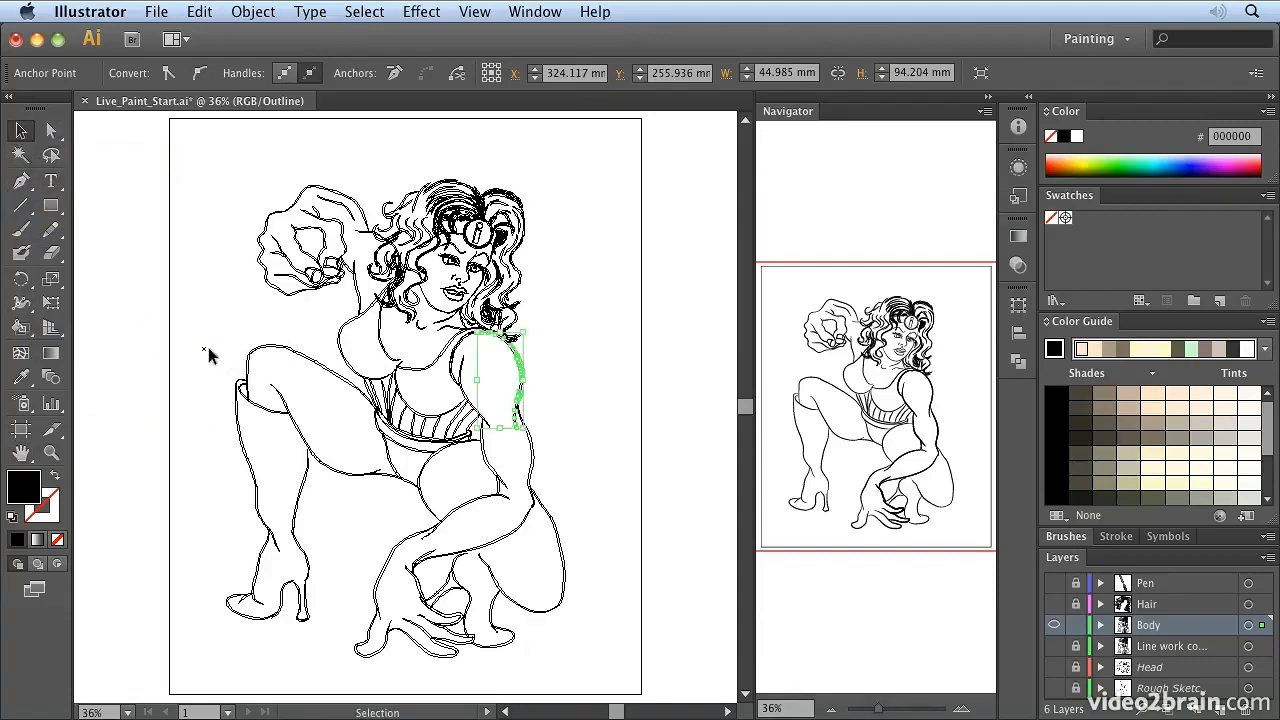
pyautogui.click(193, 418)
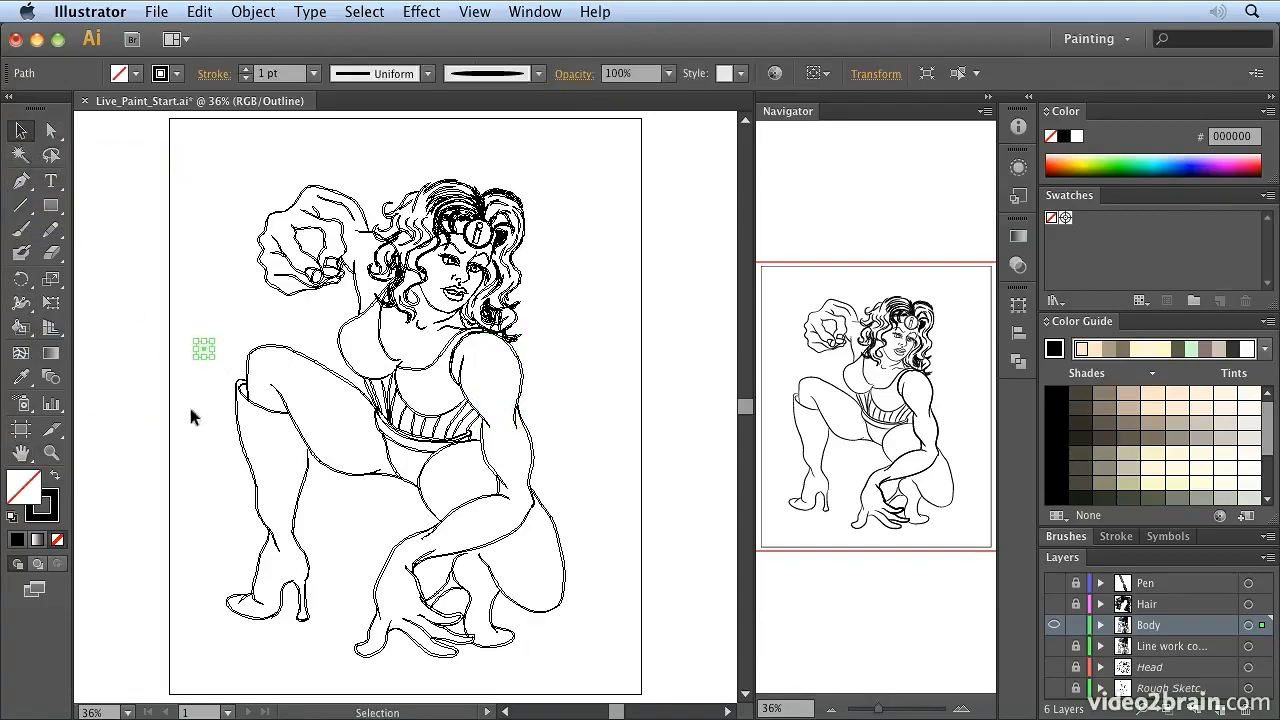
pyautogui.click(150, 449)
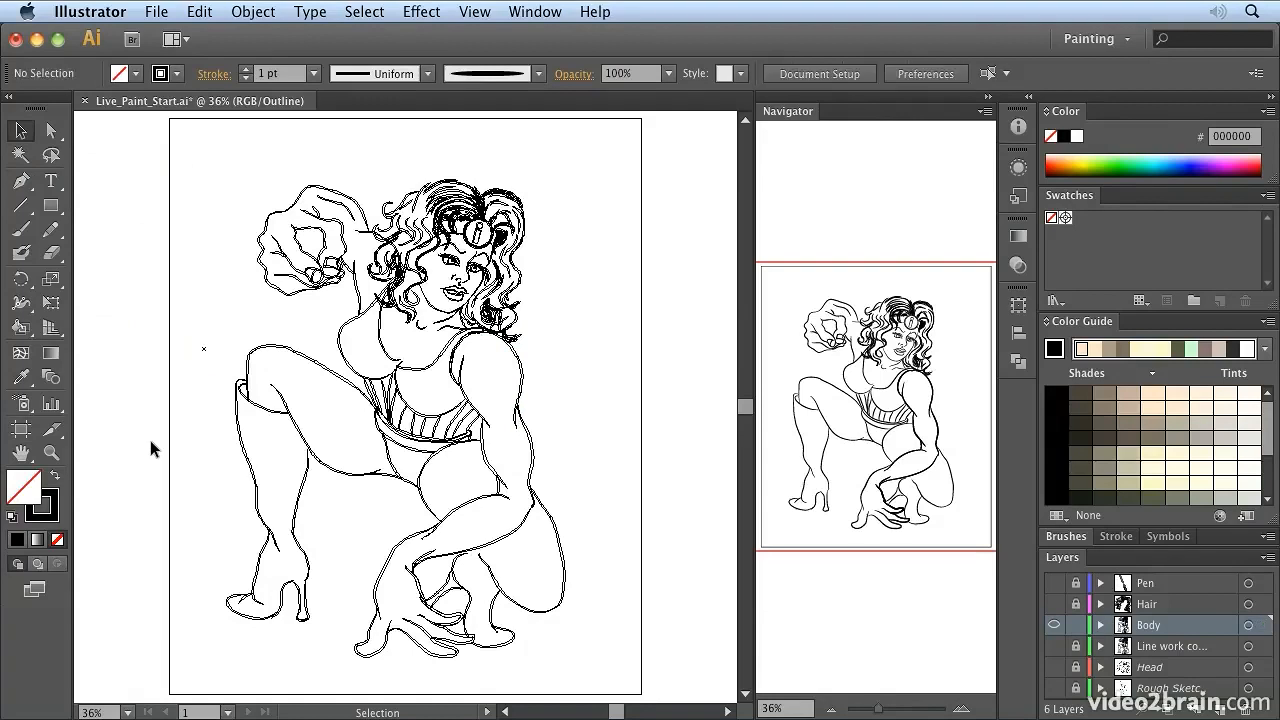
pyautogui.moveTo(143, 312); pyautogui.dragTo(221, 392)
pyautogui.press('Delete')
pyautogui.click(475, 12)
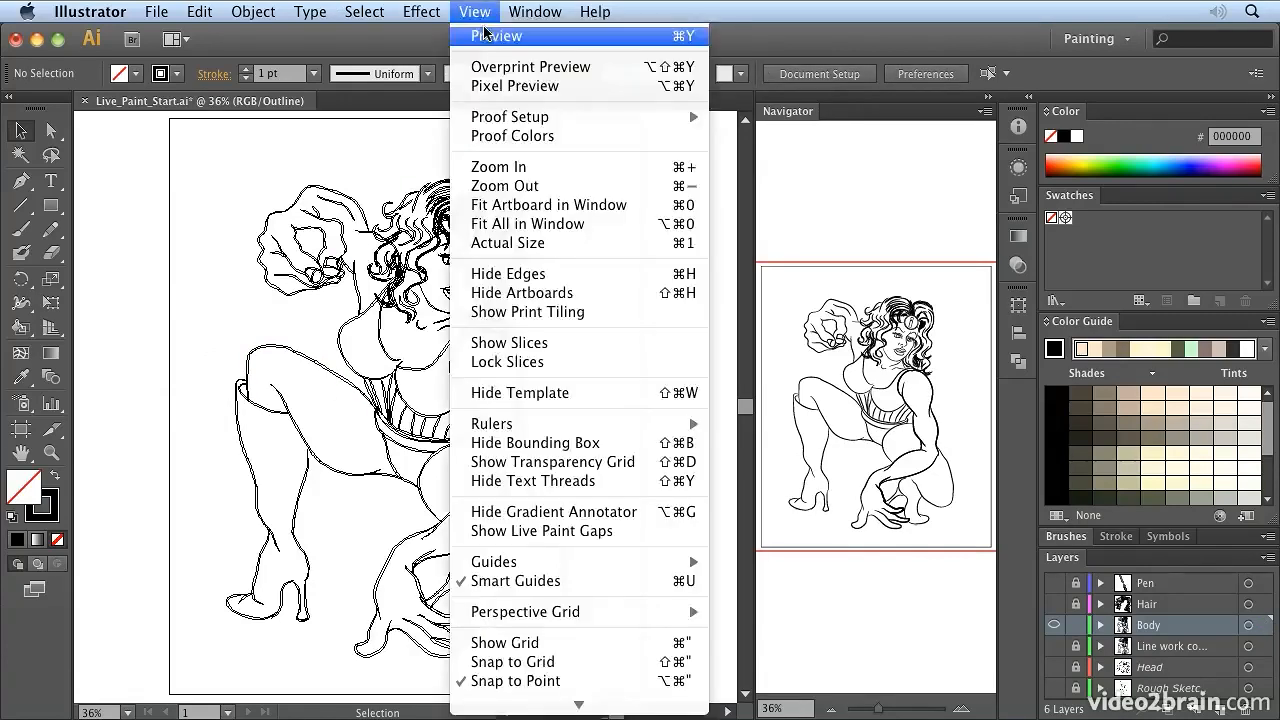
pyautogui.click(487, 37)
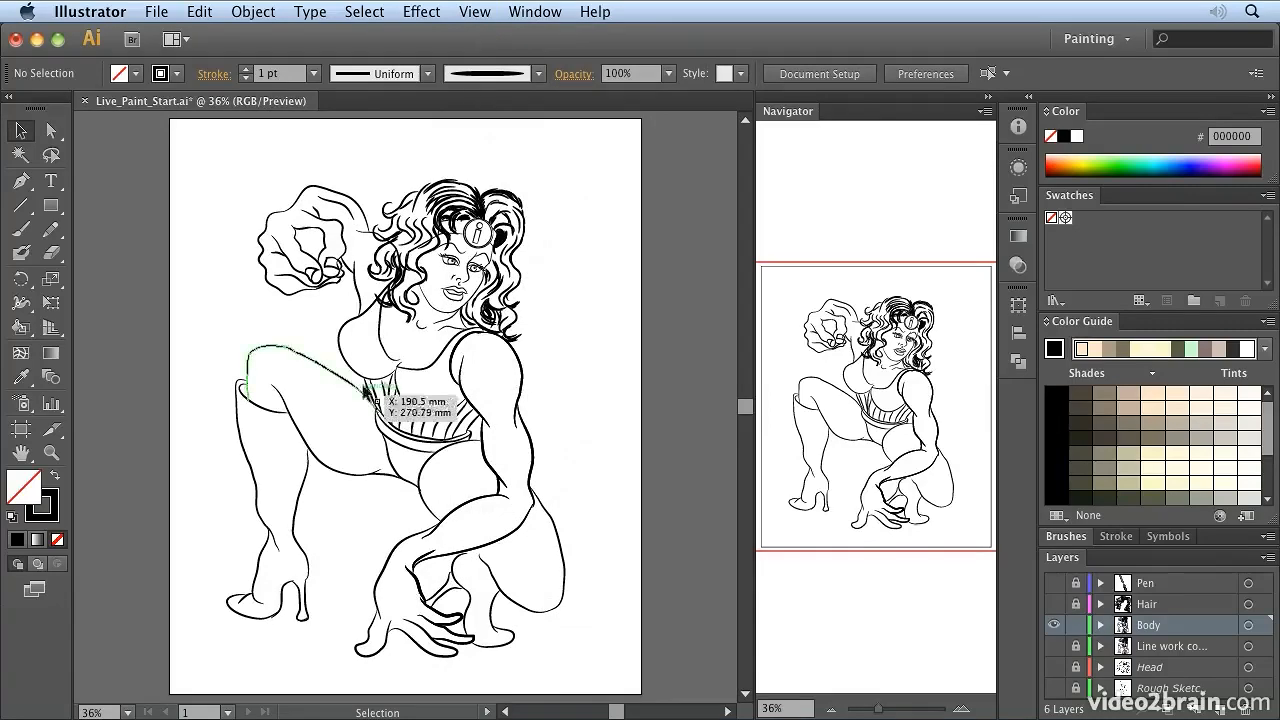
# Start Simplify on all artwork of the Body layer with a preview of the result around the face.
pyautogui.click(1249, 626)
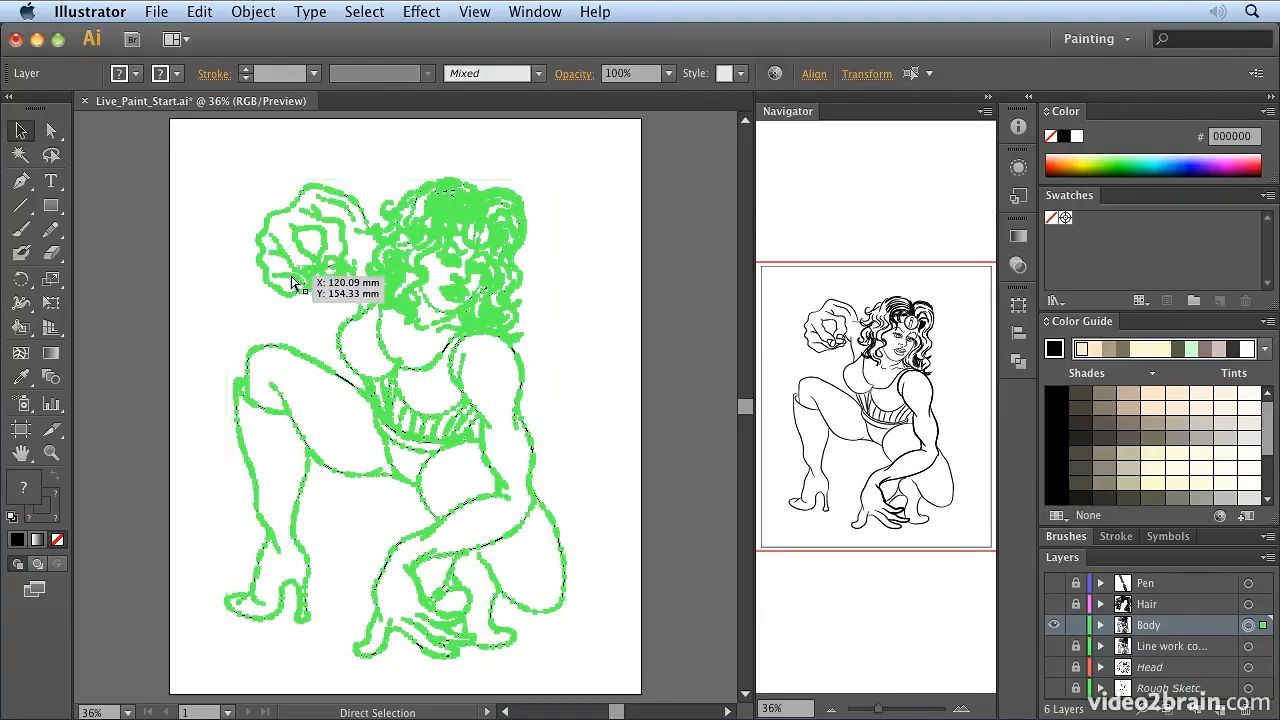
pyautogui.press('super+equal')
pyautogui.press('super+equal')
pyautogui.press('super+equal')
pyautogui.press('super+equal')
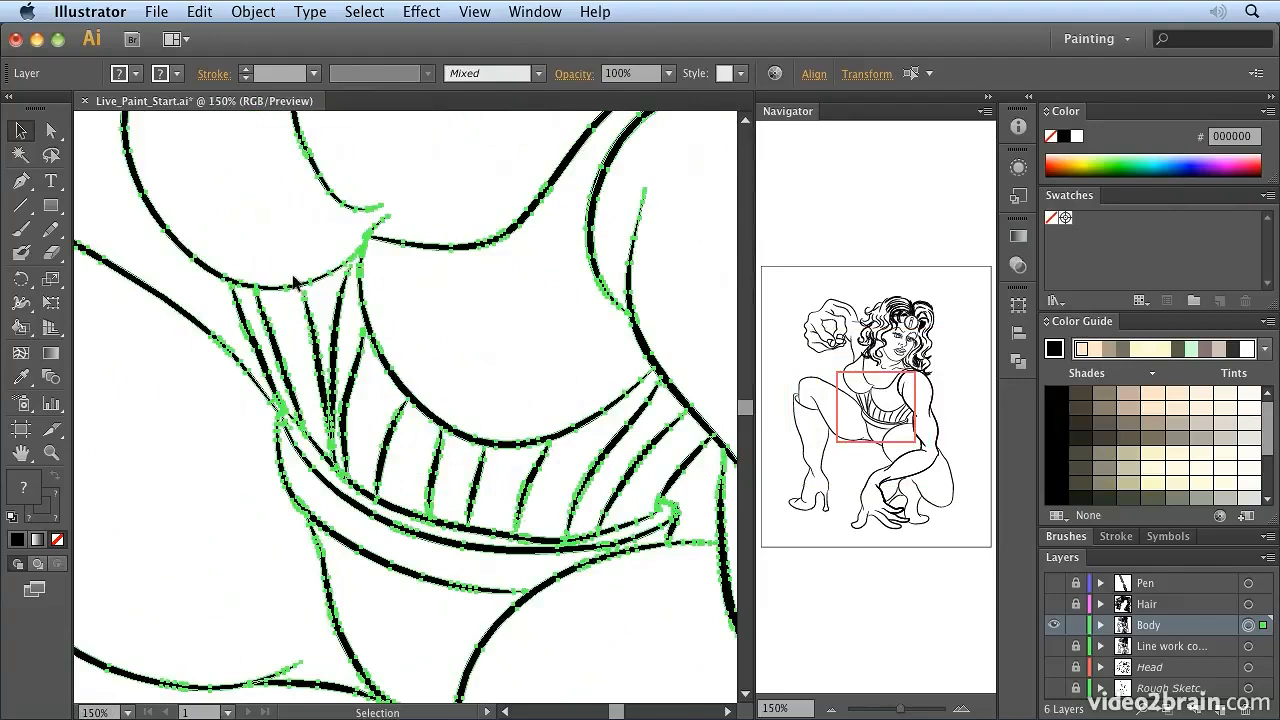
pyautogui.moveTo(457, 157); pyautogui.dragTo(376, 607)
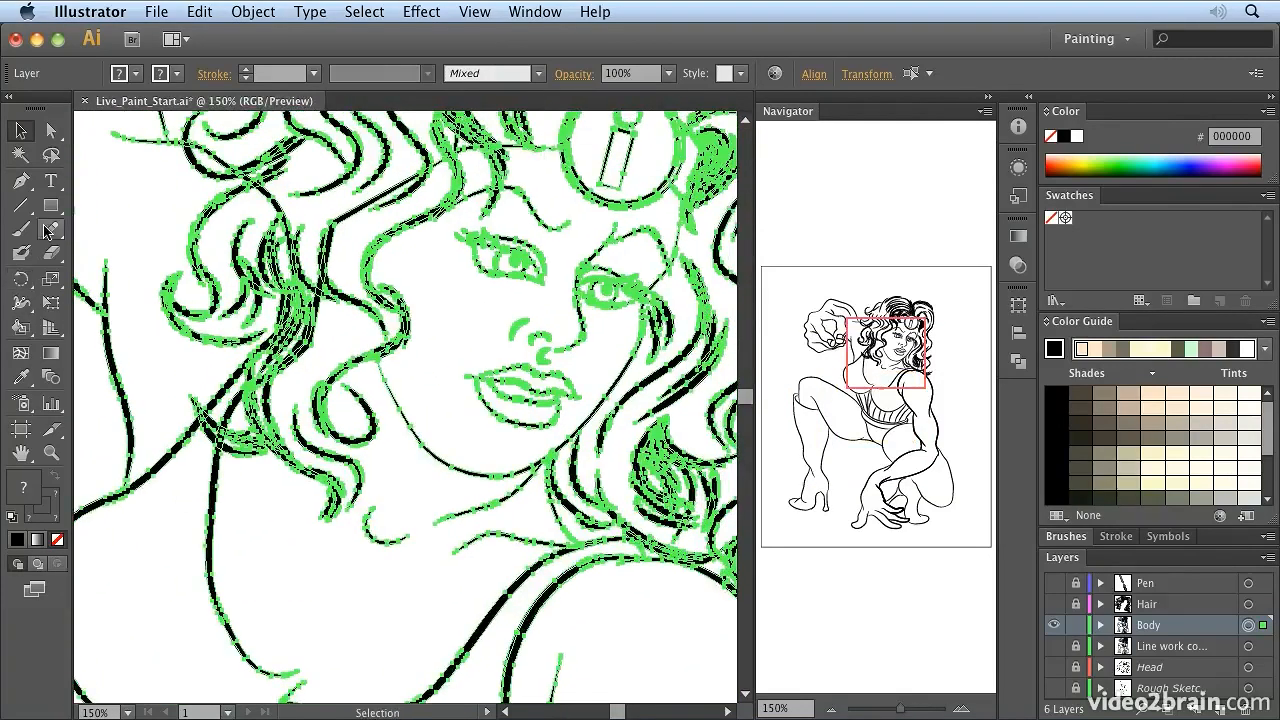
pyautogui.click(237, 8)
pyautogui.moveTo(310, 388)
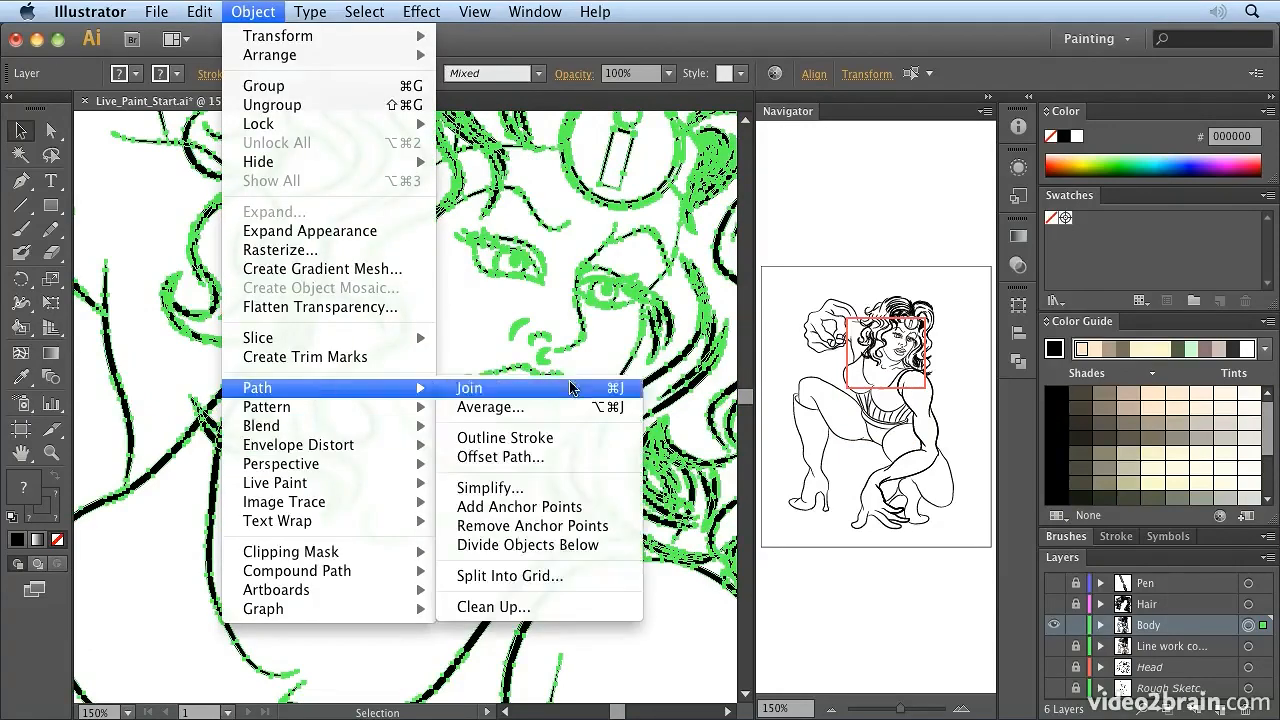
pyautogui.click(545, 488)
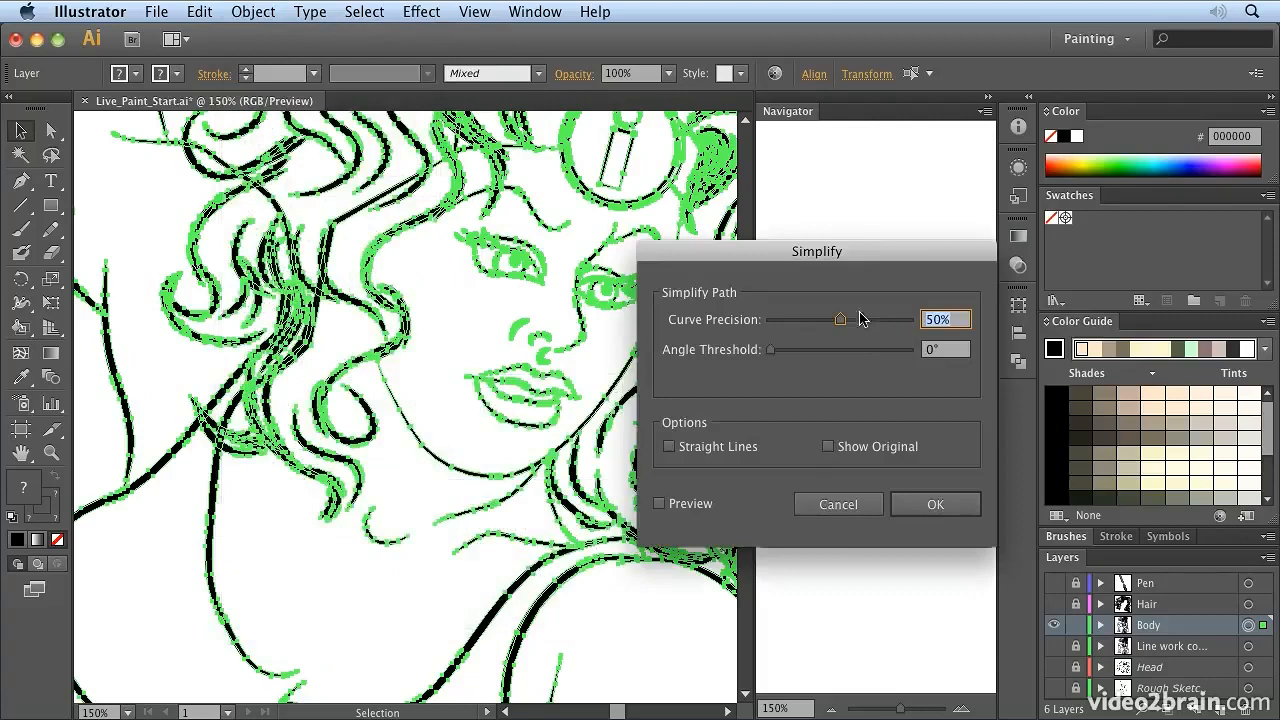
pyautogui.moveTo(927, 251); pyautogui.dragTo(1049, 246)
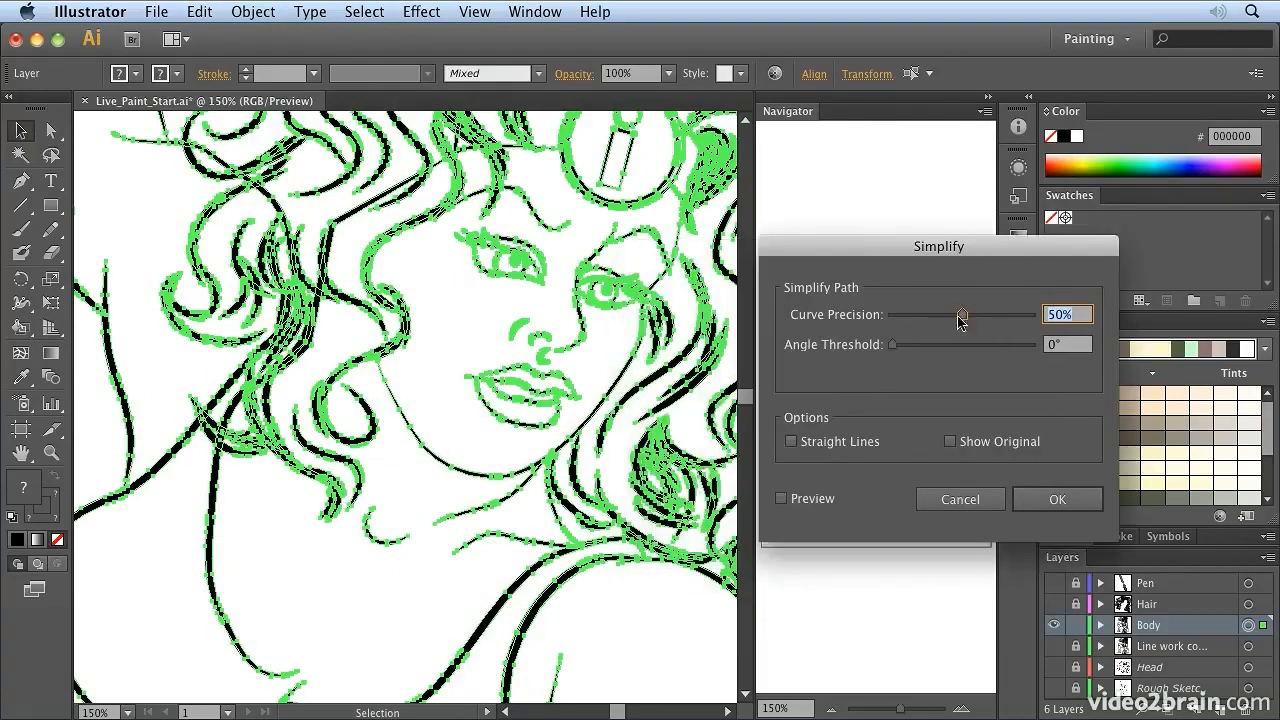
pyautogui.click(797, 499)
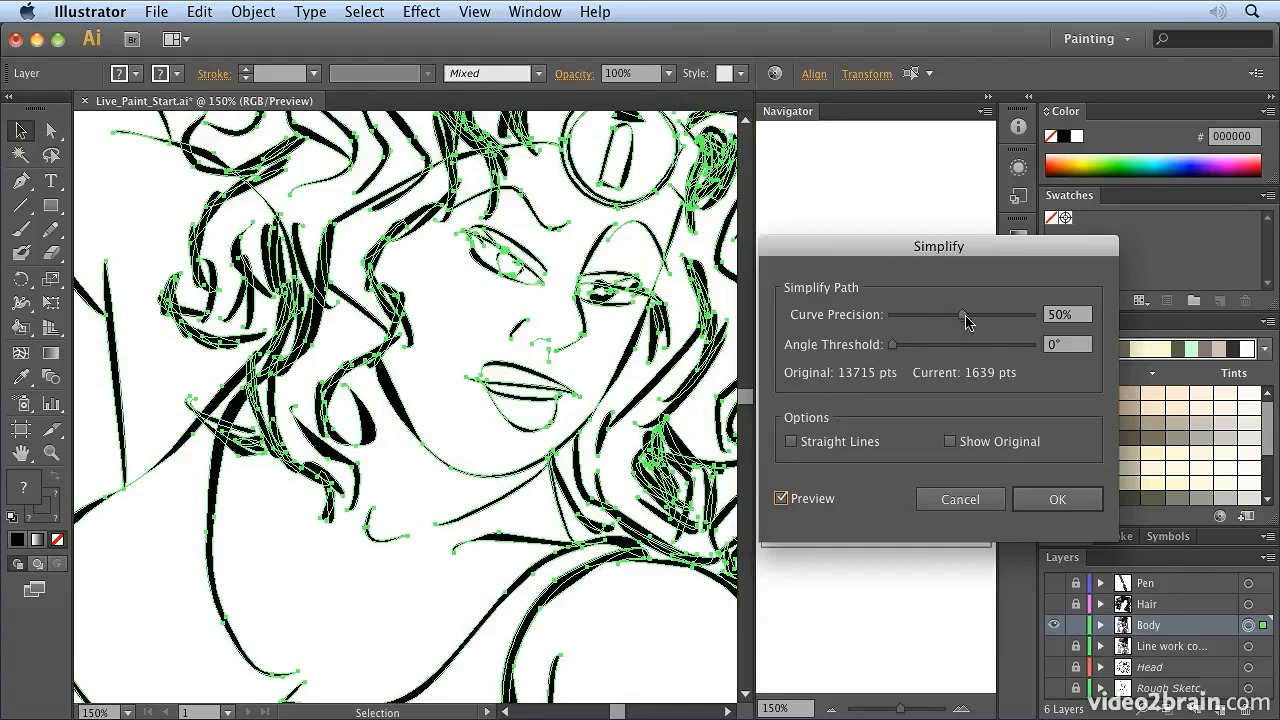
# Set the path simplification to 92% curve precision and a 20° angle threshold.
pyautogui.moveTo(963, 316); pyautogui.dragTo(1020, 316)
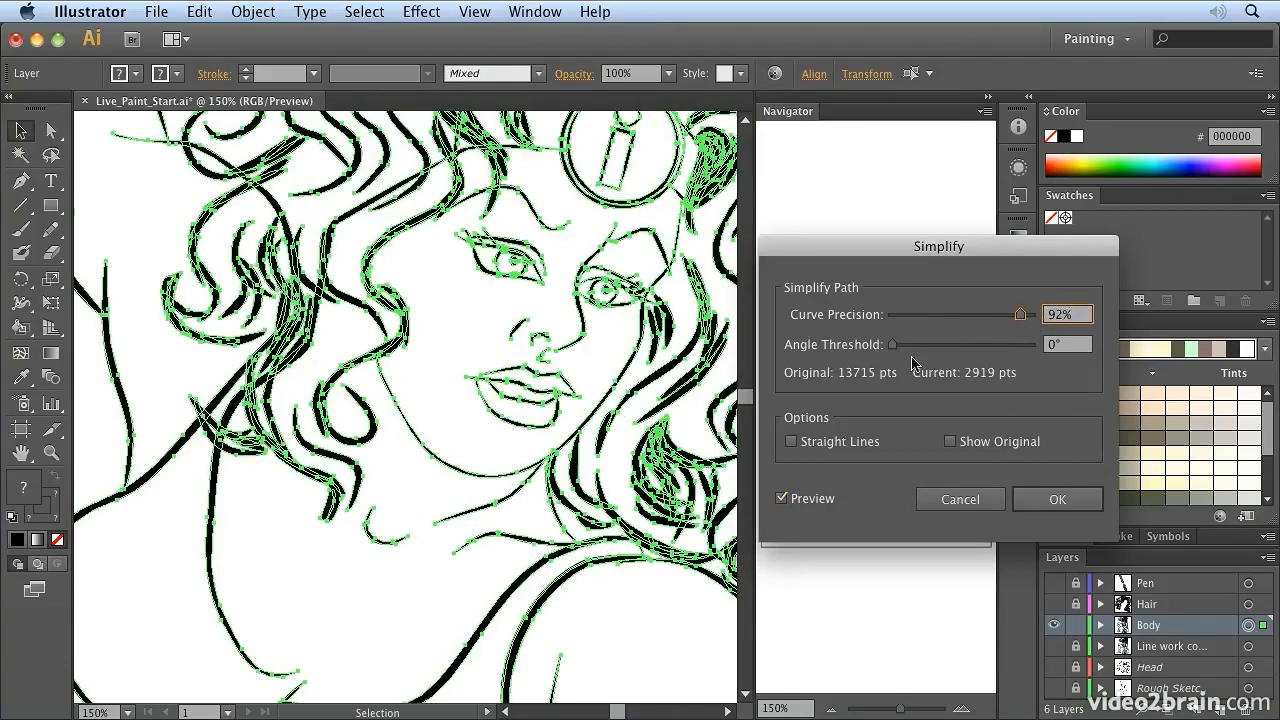
pyautogui.moveTo(894, 353); pyautogui.dragTo(903, 350)
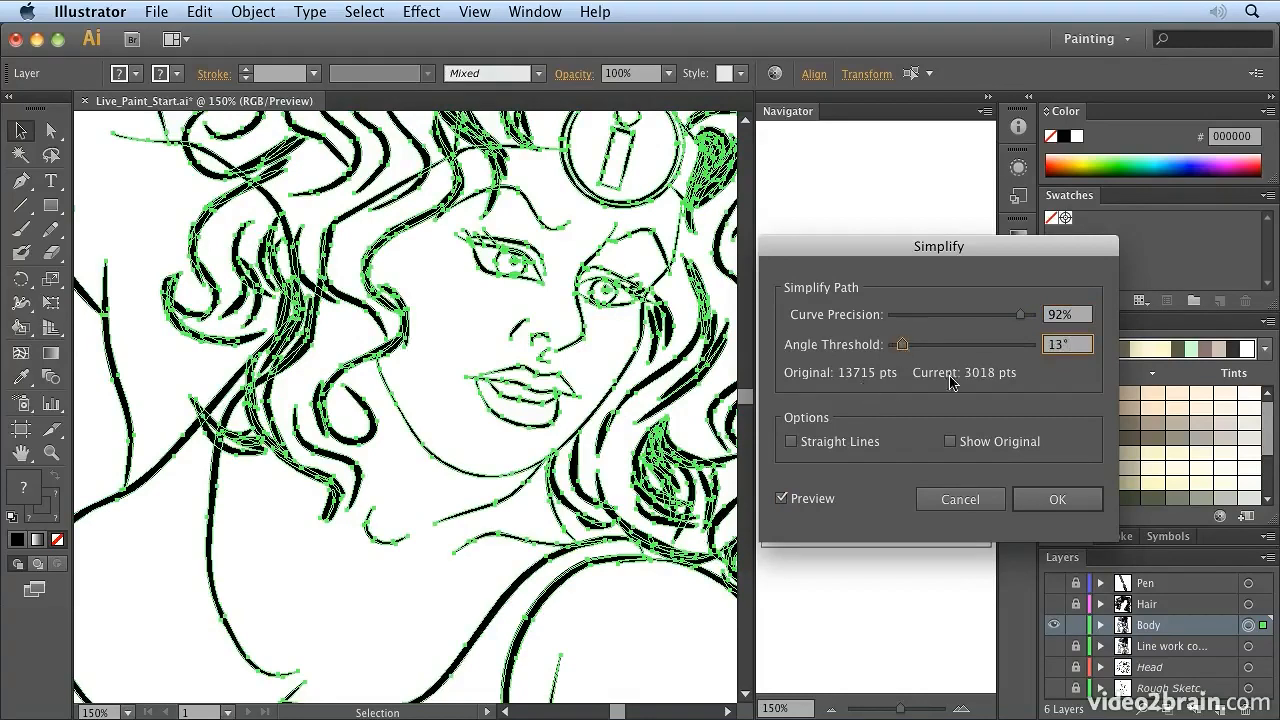
pyautogui.moveTo(904, 347)
pyautogui.mouseDown()
pyautogui.moveTo(986, 349)
pyautogui.moveTo(909, 351)
pyautogui.mouseUp()
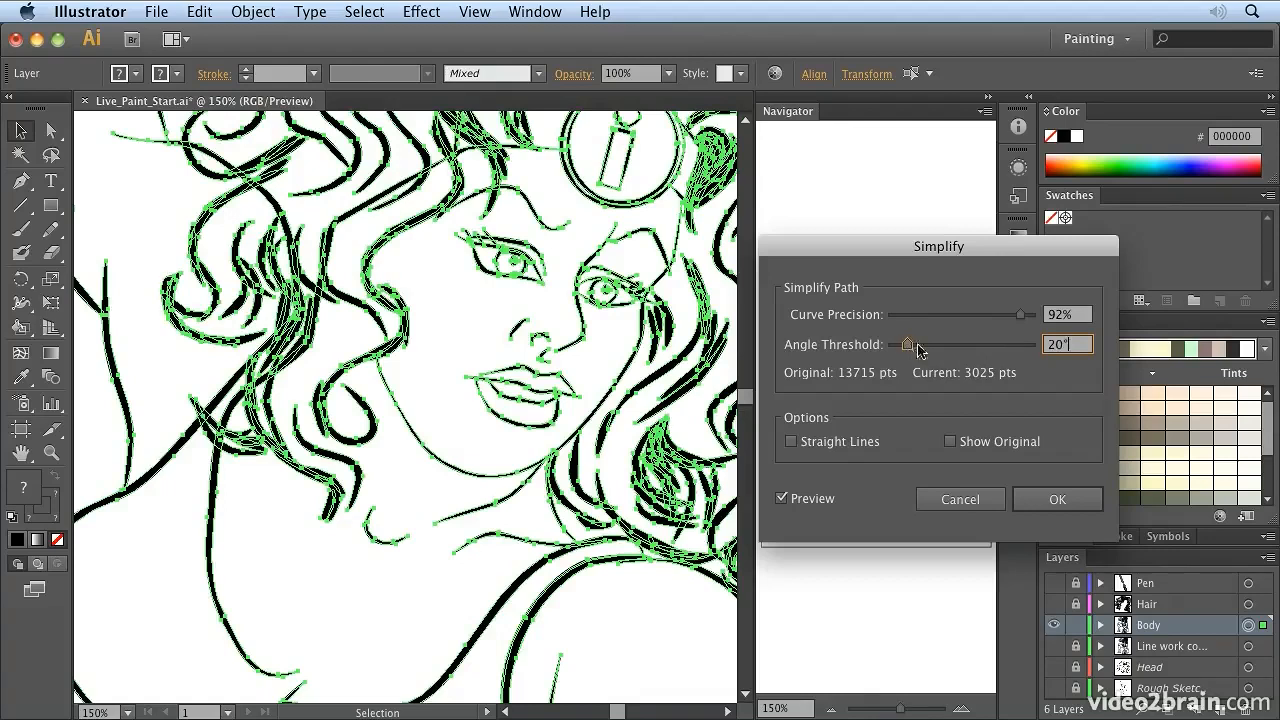
pyautogui.moveTo(1021, 316); pyautogui.dragTo(1040, 322)
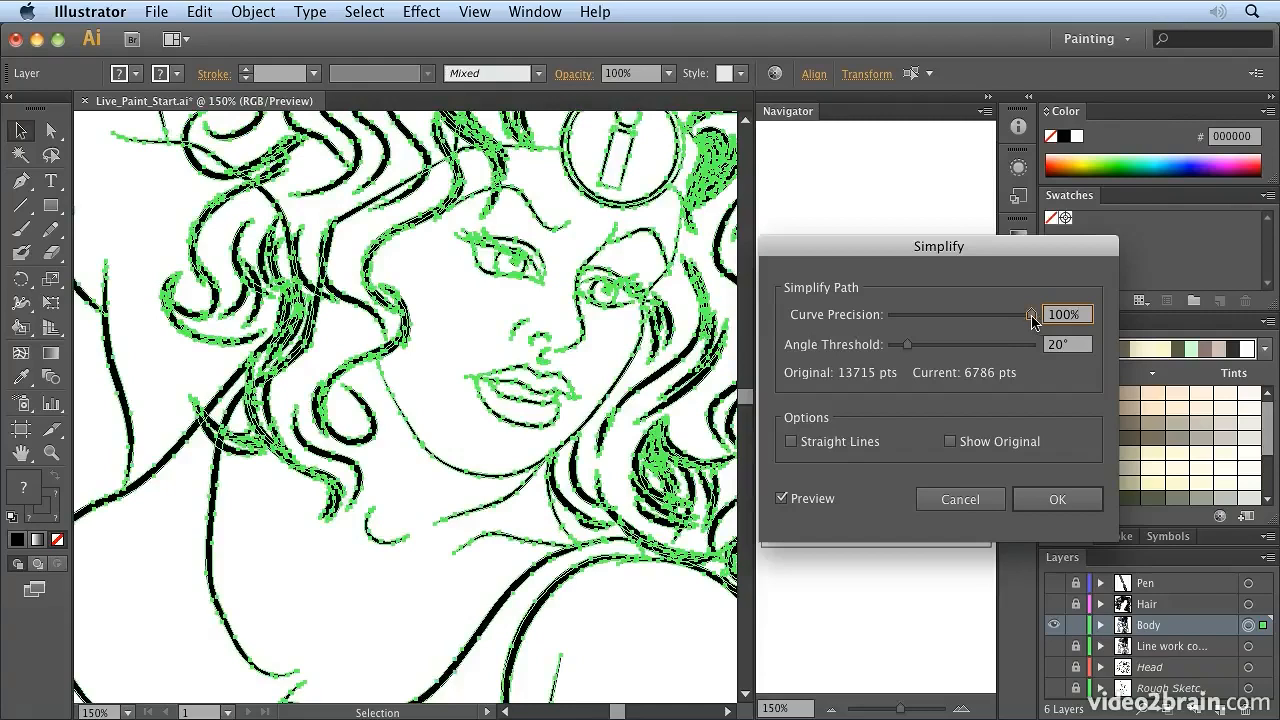
pyautogui.moveTo(1033, 320); pyautogui.dragTo(1020, 320)
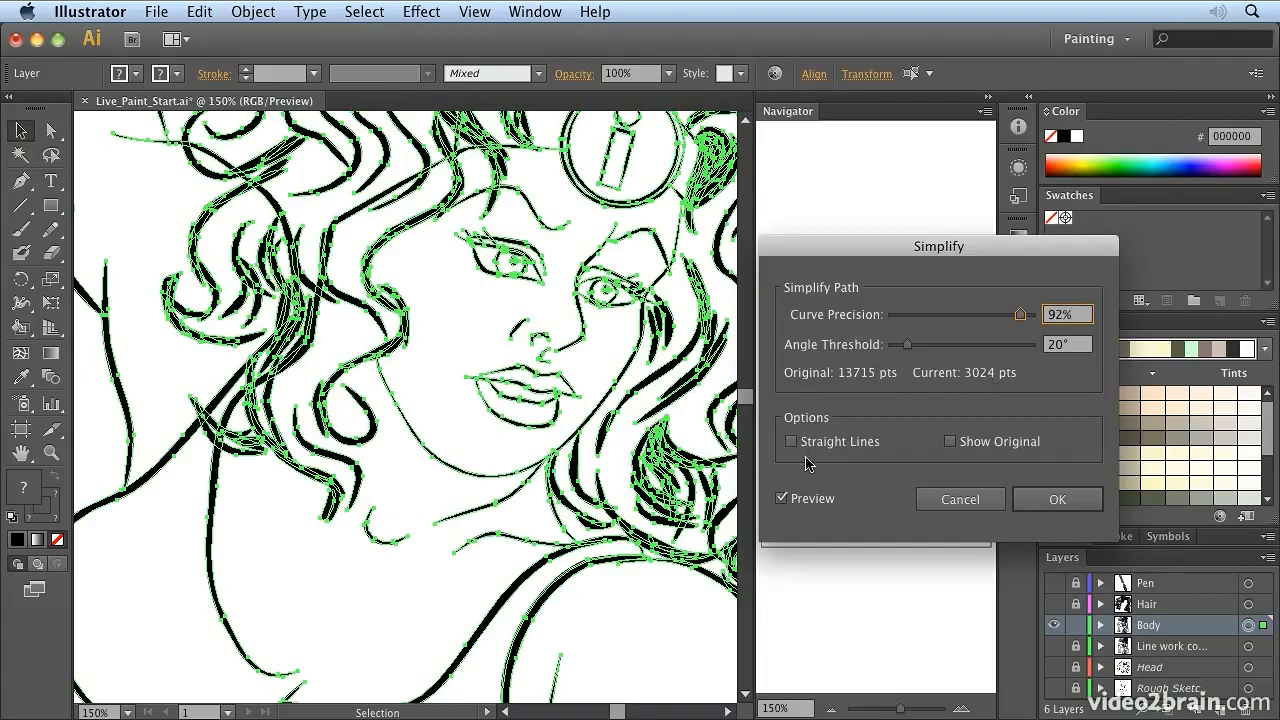
# Compare the simplified paths with the originals and apply the simplification.
pyautogui.click(783, 499)
pyautogui.click(783, 499)
pyautogui.click(783, 499)
pyautogui.click(781, 499)
pyautogui.click(1056, 499)
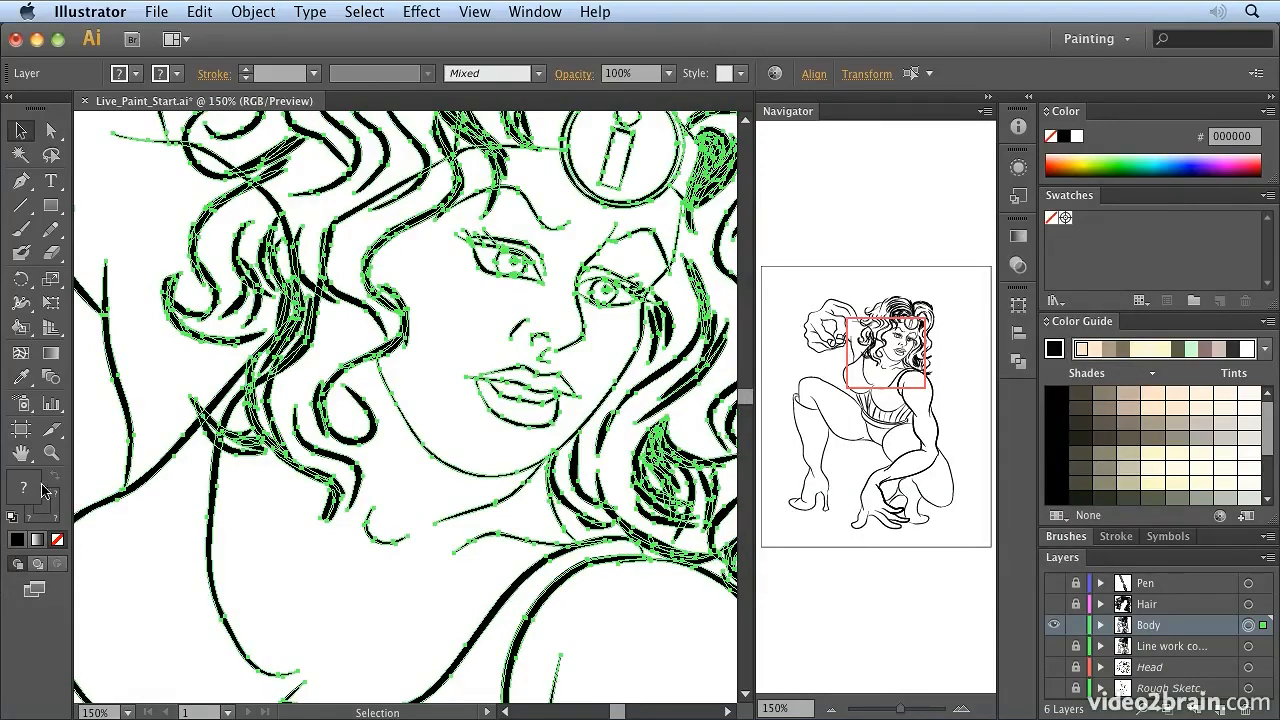
# Convert the simplified Body artwork to a Live Paint group, turning off further warnings about lost appearance attributes.
pyautogui.doubleClick(21, 453)
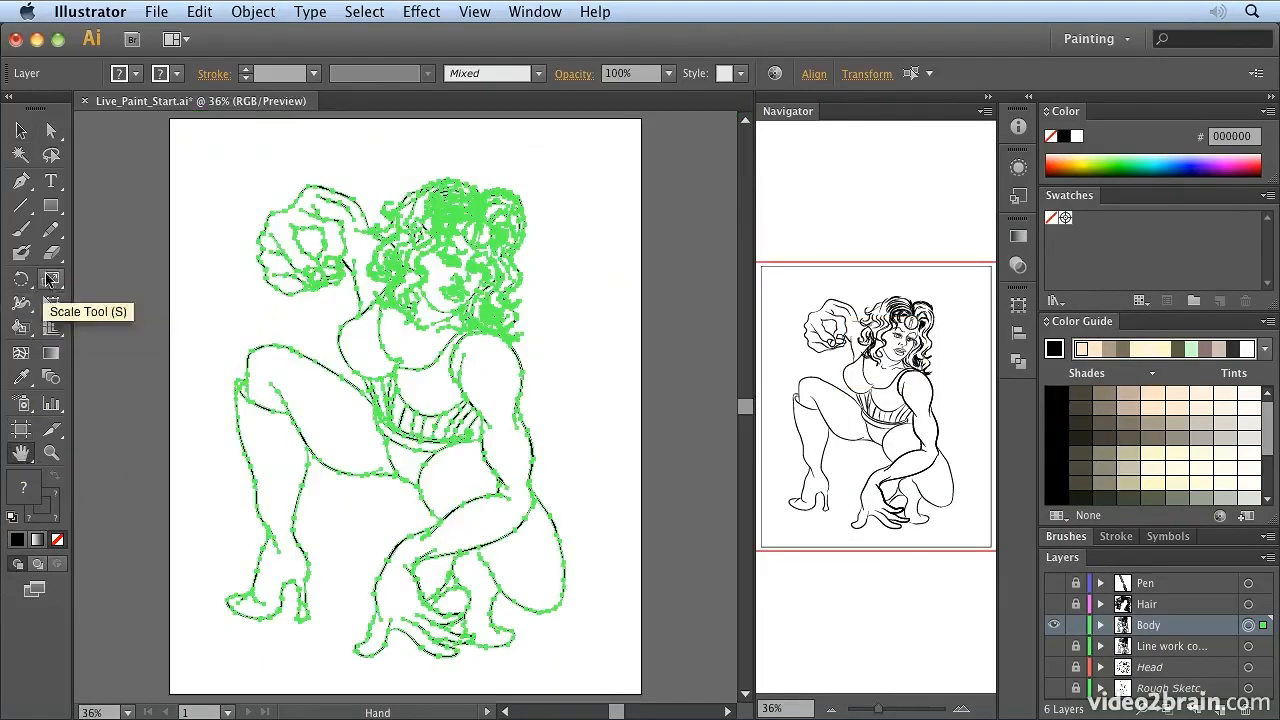
pyautogui.click(17, 329)
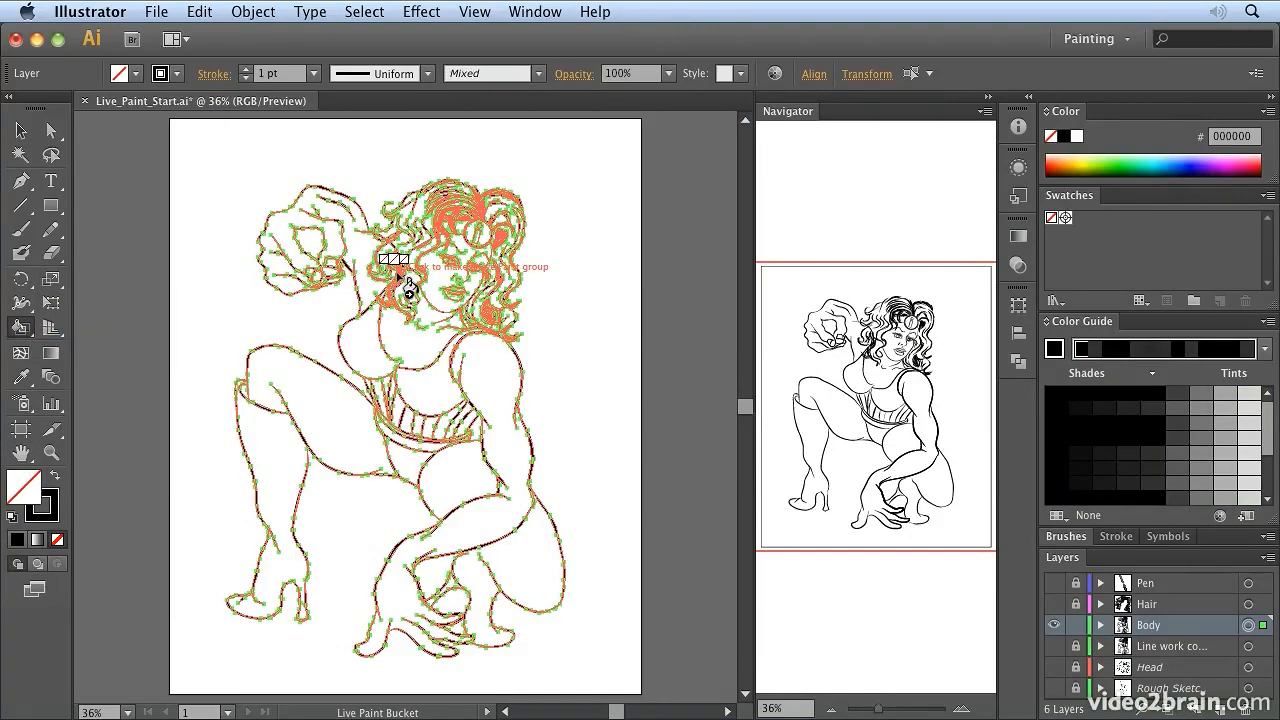
pyautogui.click(408, 287)
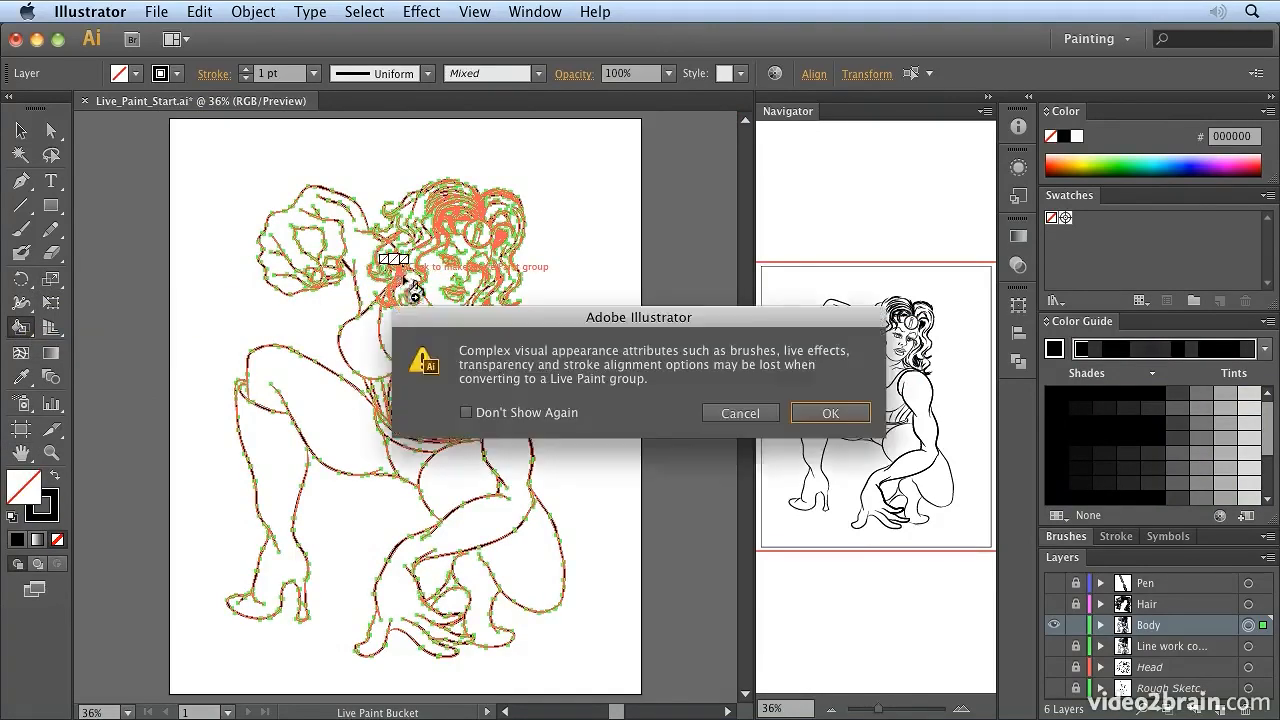
pyautogui.moveTo(482, 318); pyautogui.dragTo(414, 484)
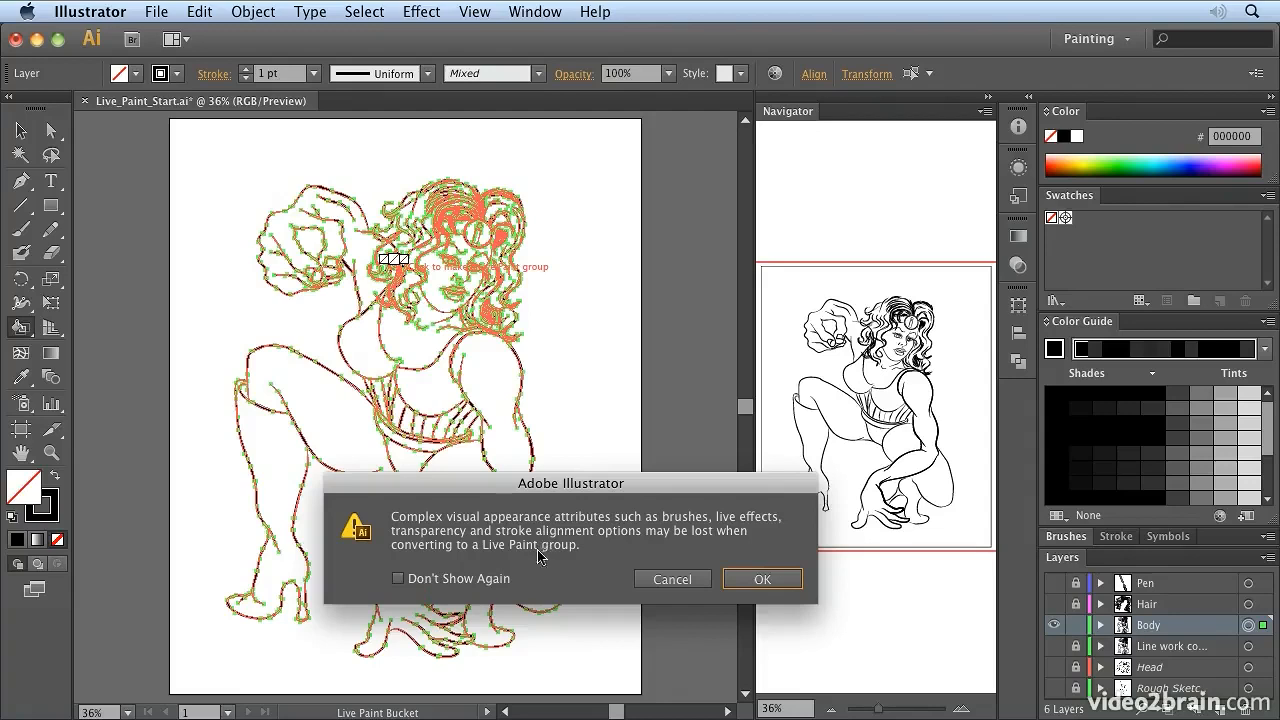
pyautogui.click(398, 578)
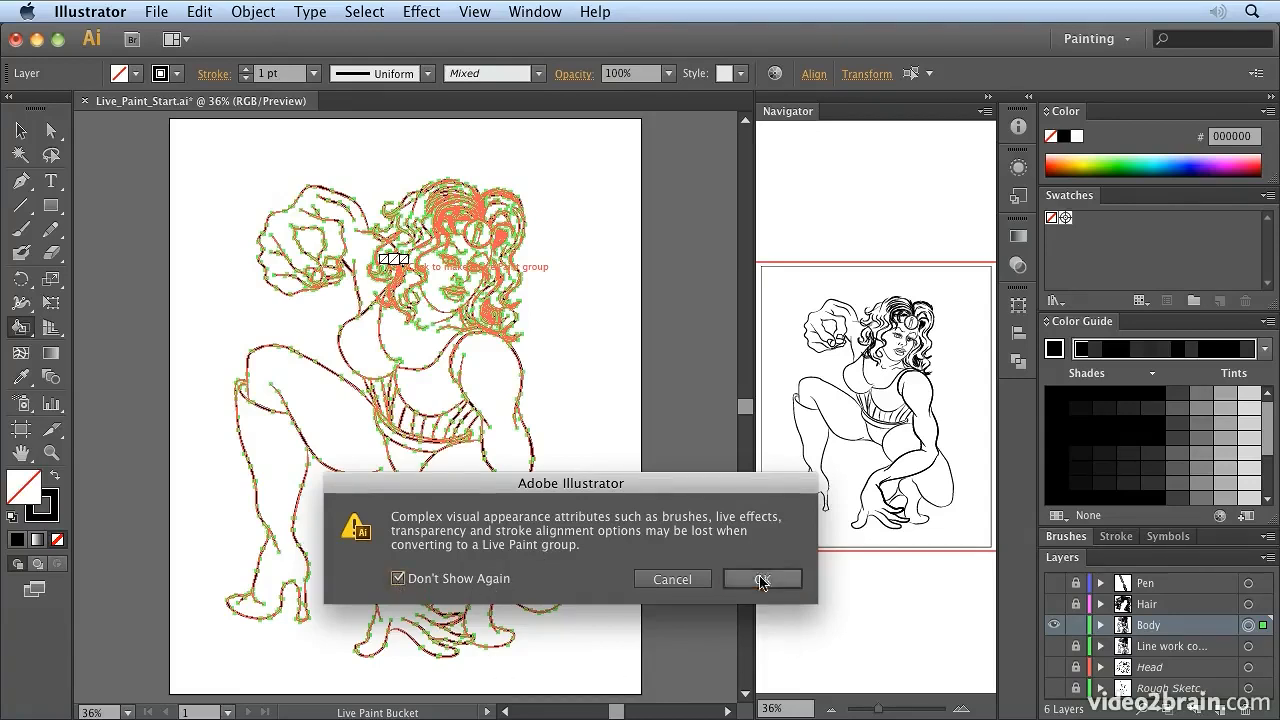
pyautogui.click(761, 580)
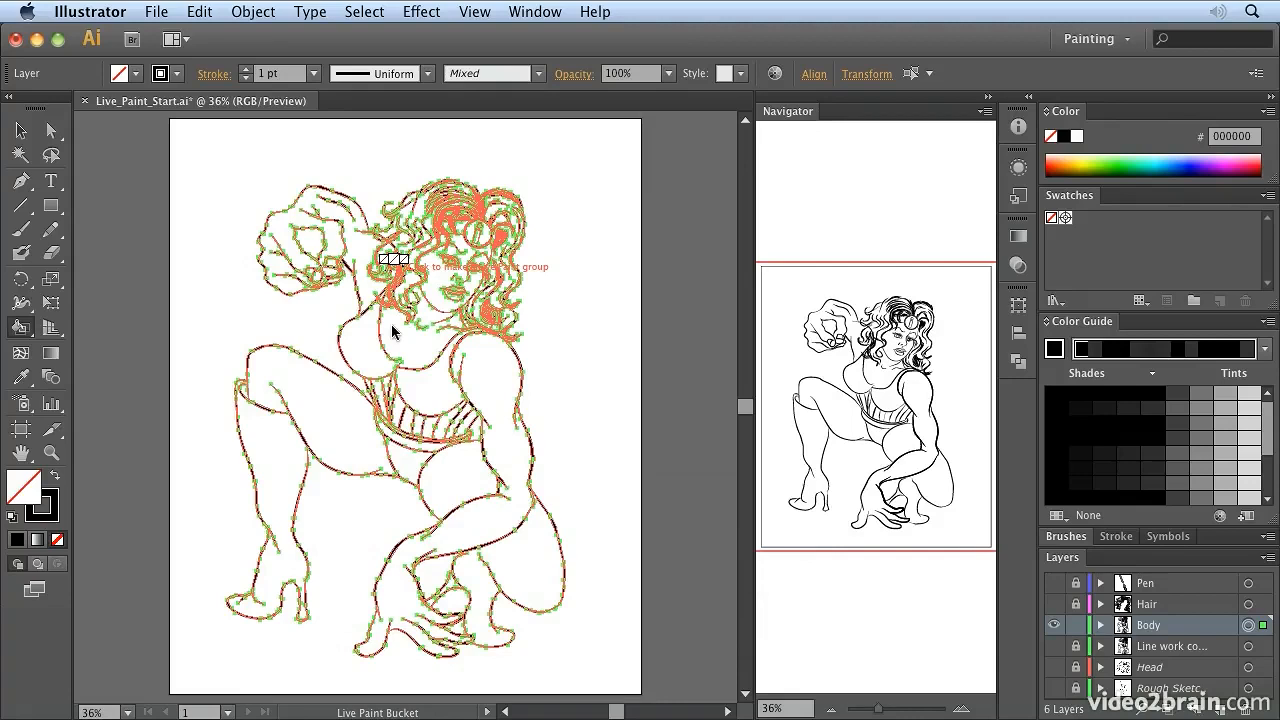
pyautogui.press('super+alt+x')
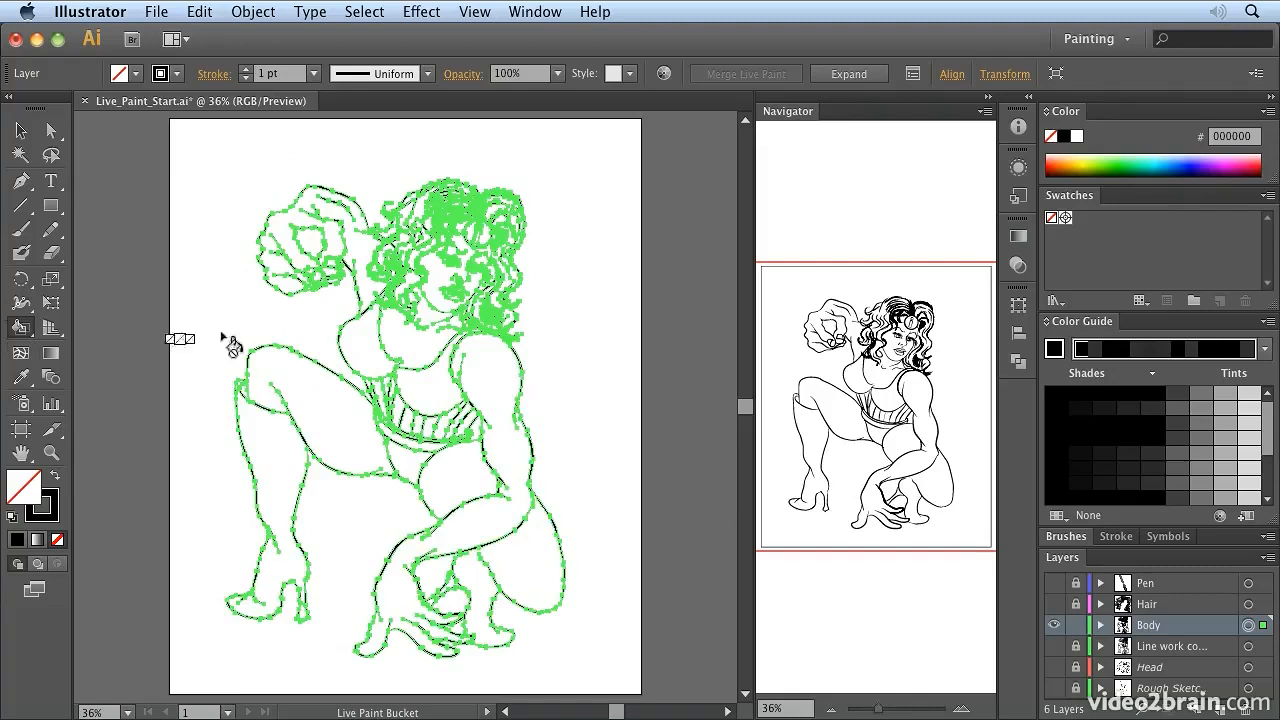
# Deselect the Live Paint group and activate the Live Paint Bucket.
pyautogui.press('v')
pyautogui.click(283, 319)
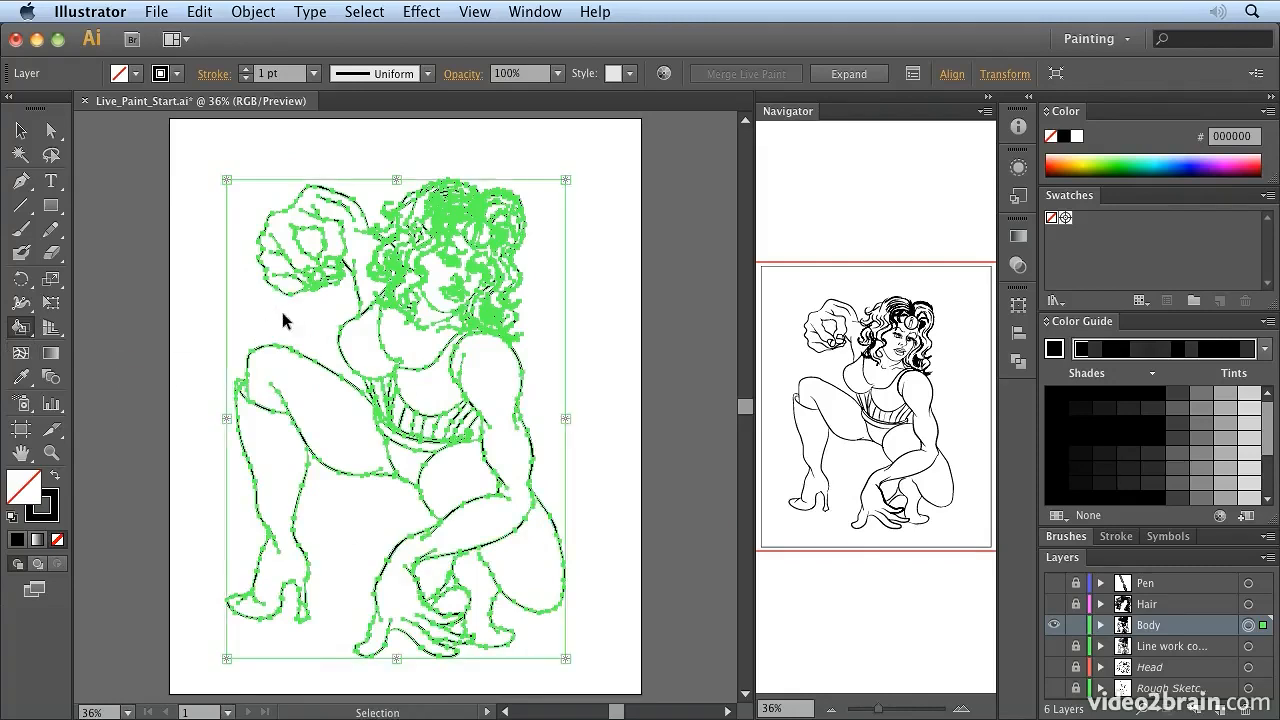
pyautogui.click(217, 320)
pyautogui.press('k')
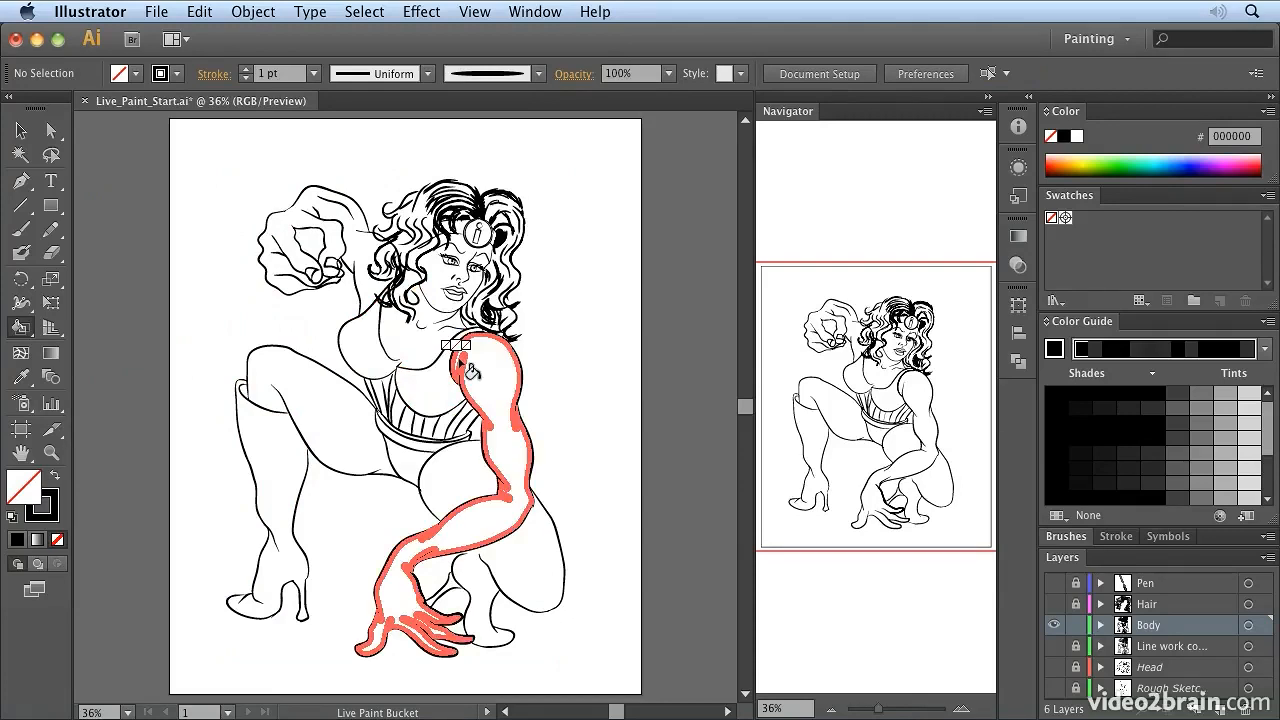
# Collapse the Swatches, Color Guide, Brushes and Layers panels so the color spectrum has more room.
pyautogui.doubleClick(1069, 196)
pyautogui.doubleClick(1068, 218)
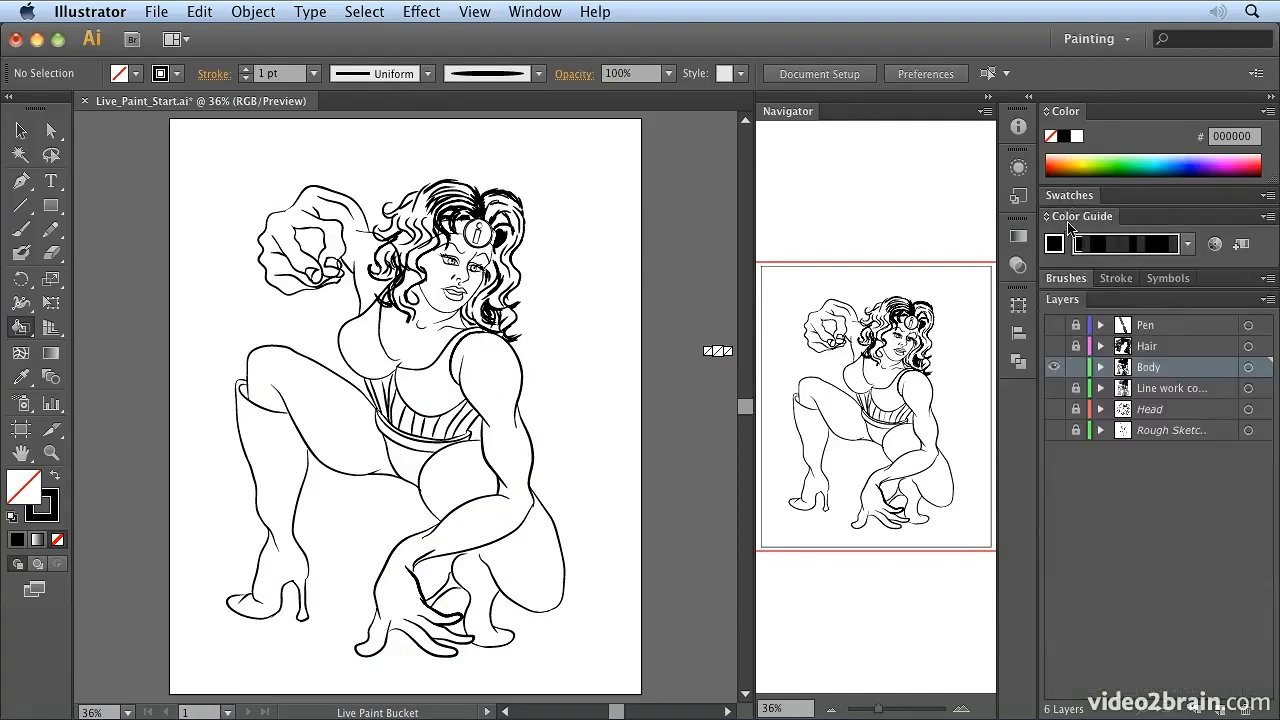
pyautogui.click(1068, 279)
pyautogui.doubleClick(1066, 279)
pyautogui.doubleClick(1064, 292)
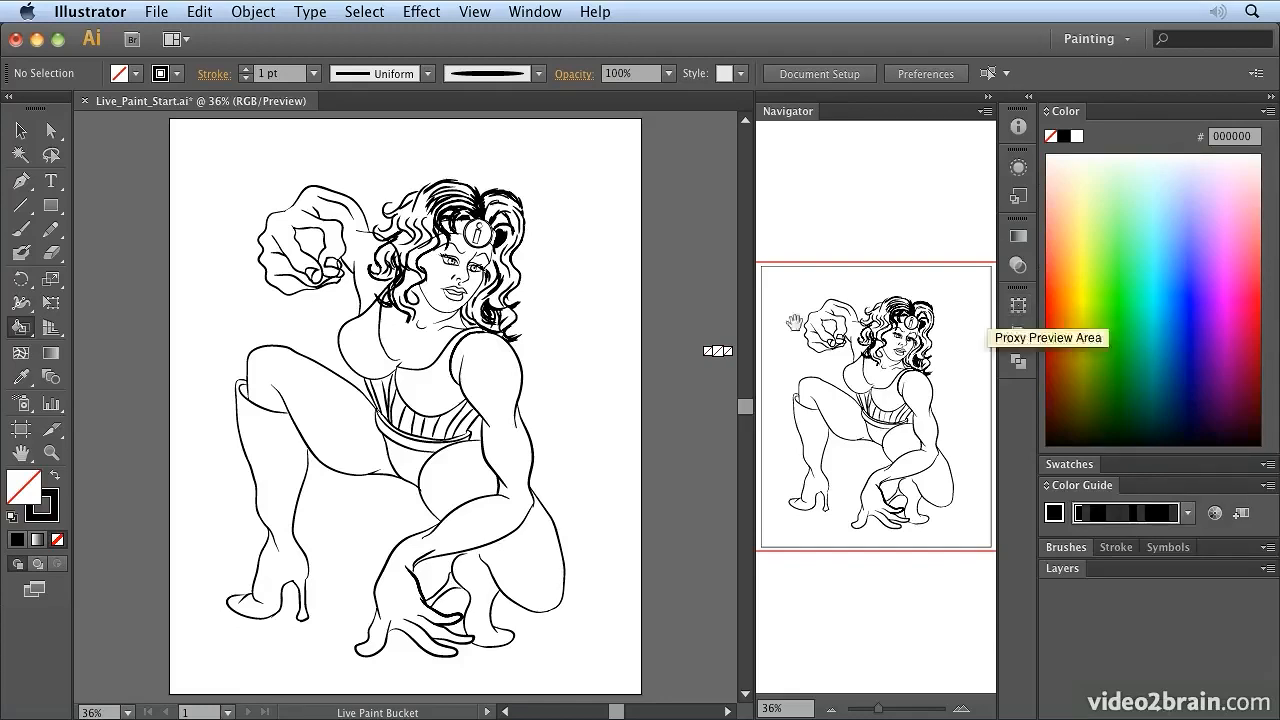
# Choose the peach skin tone FFDBAF as the fill color and fill the supporting arm and the thigh behind it.
pyautogui.click(1077, 176)
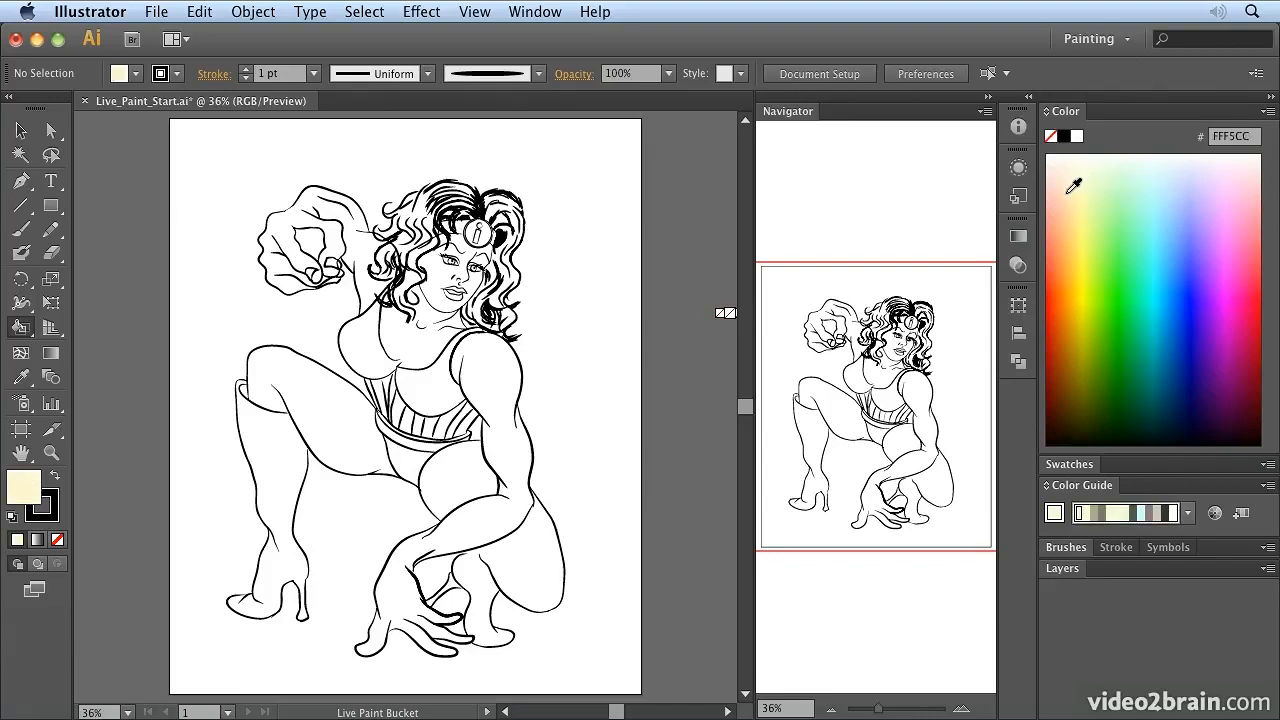
pyautogui.click(1070, 186)
pyautogui.click(1071, 188)
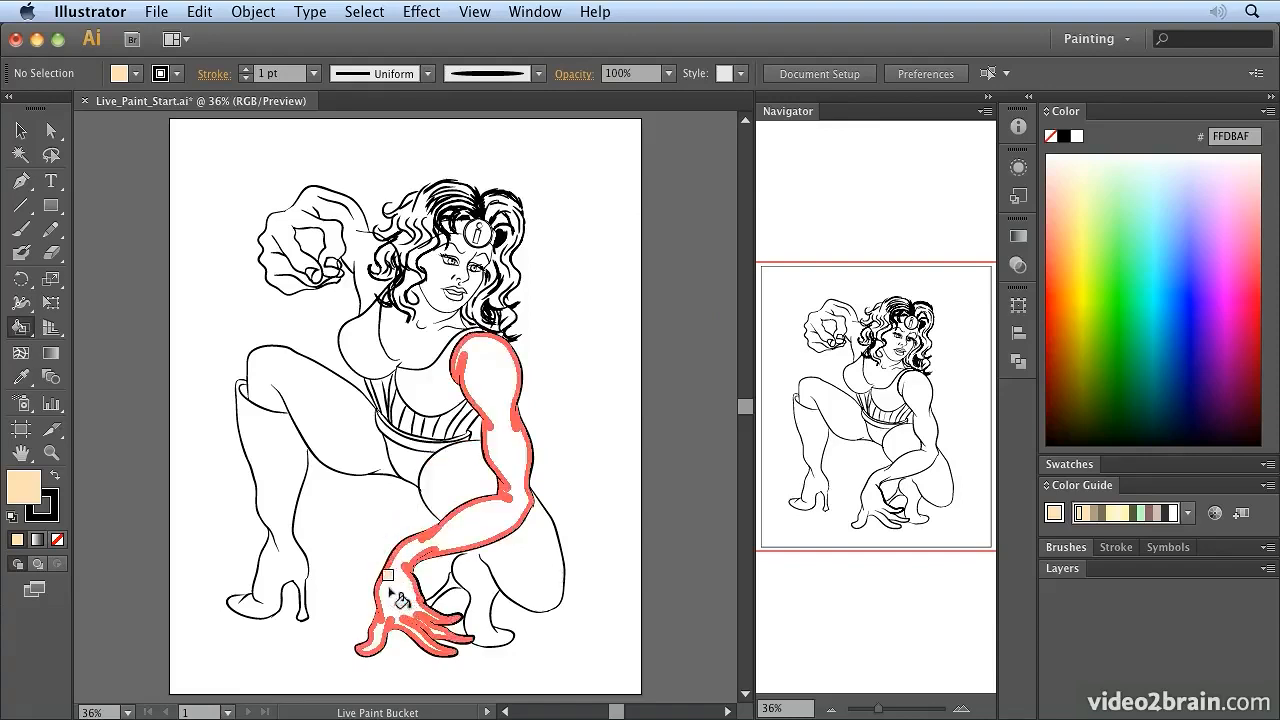
pyautogui.click(497, 506)
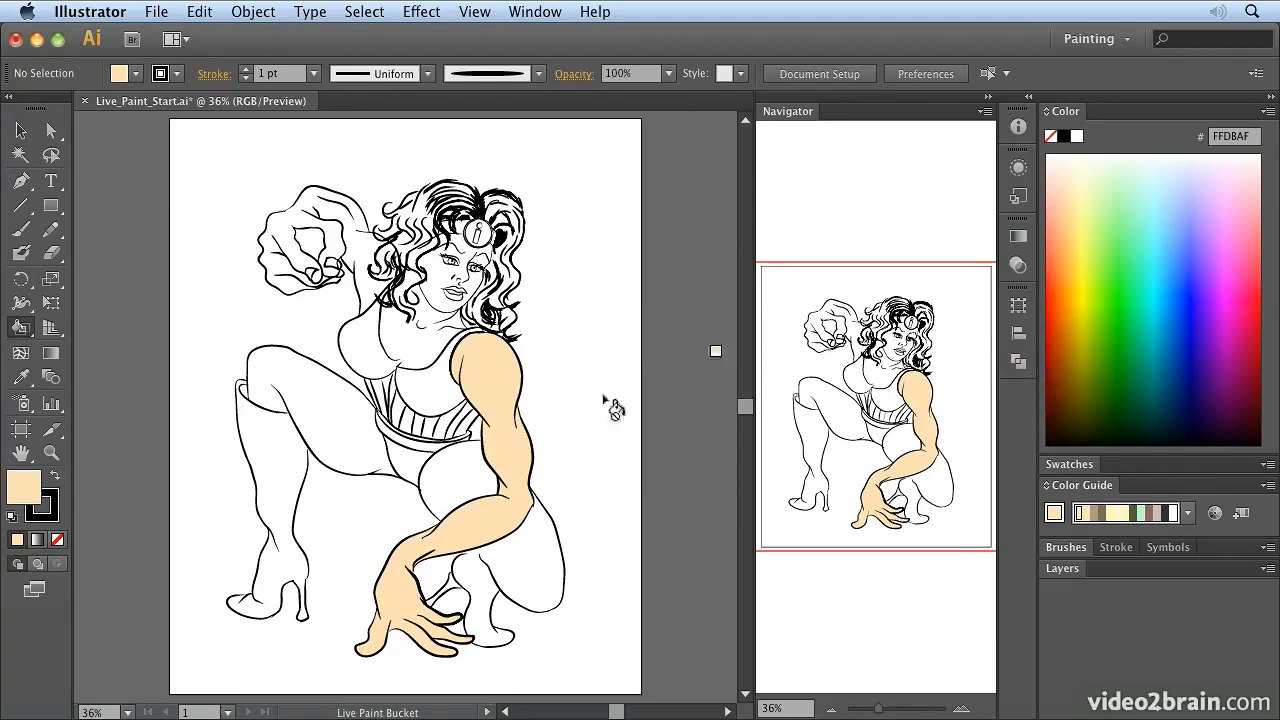
pyautogui.click(466, 469)
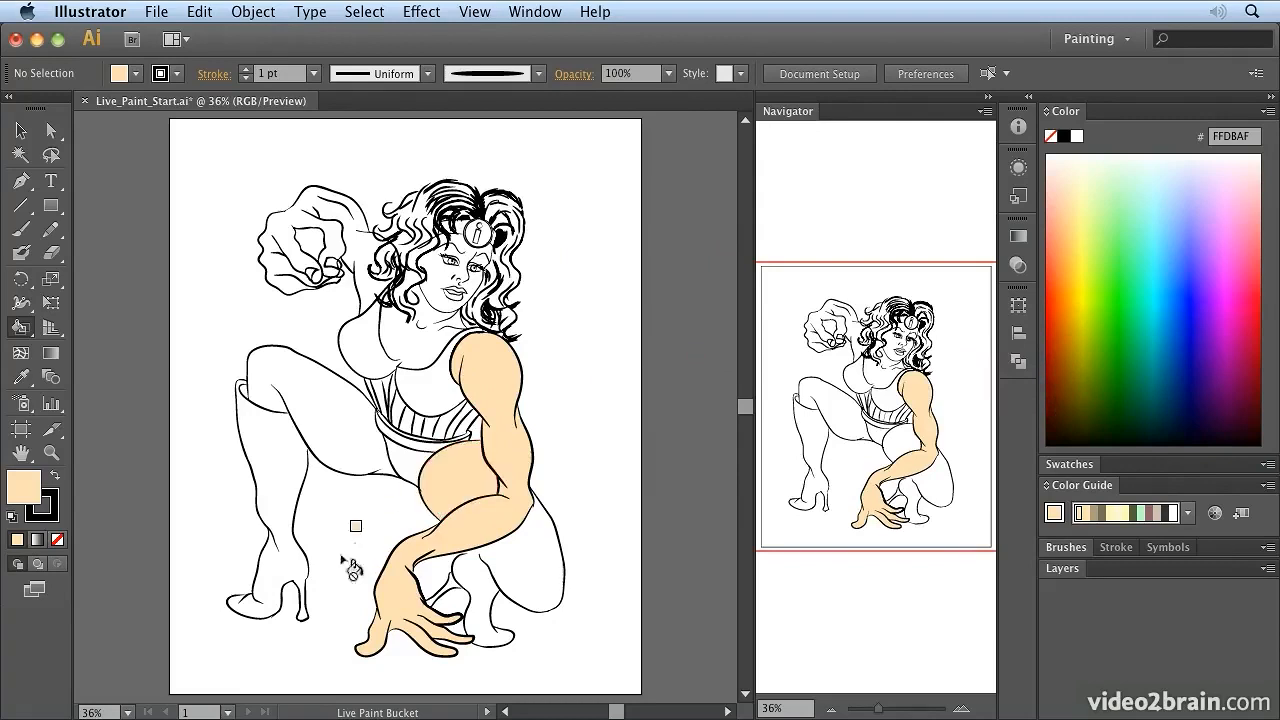
# Try to fill the folded leg below the supporting arm with the peach skin tone, and undo each fill.
pyautogui.click(524, 566)
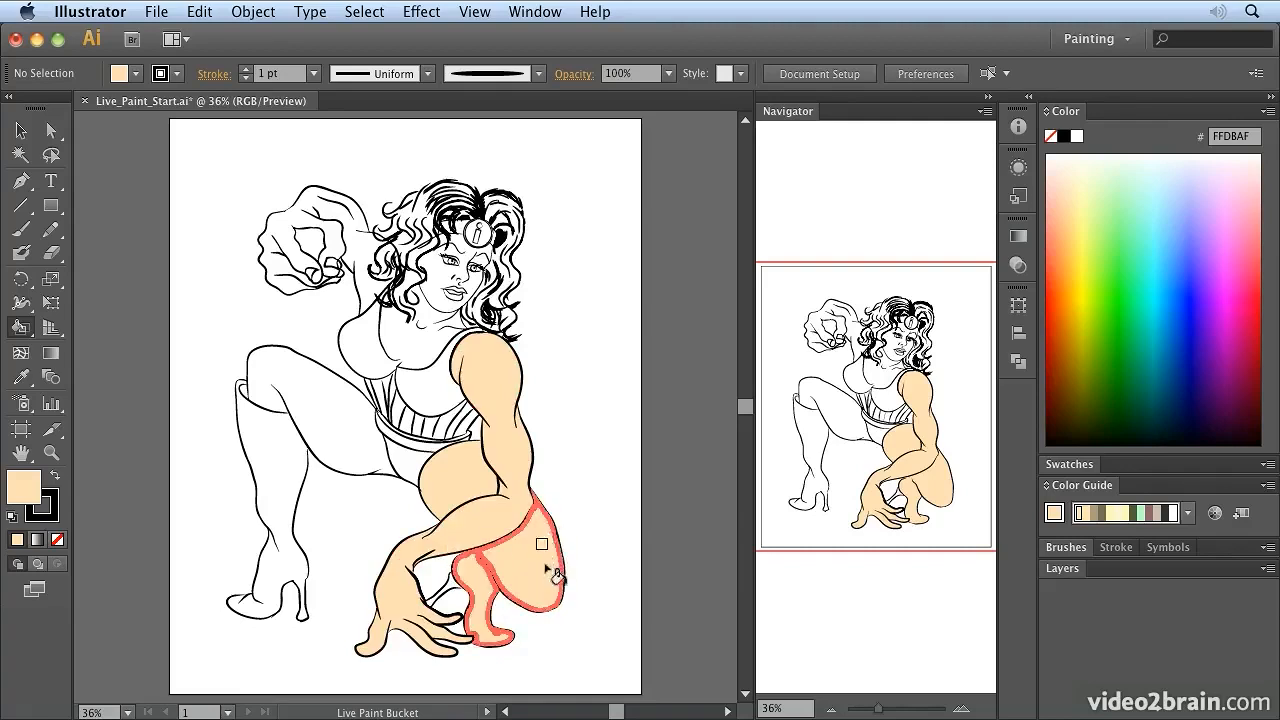
pyautogui.press('super+z')
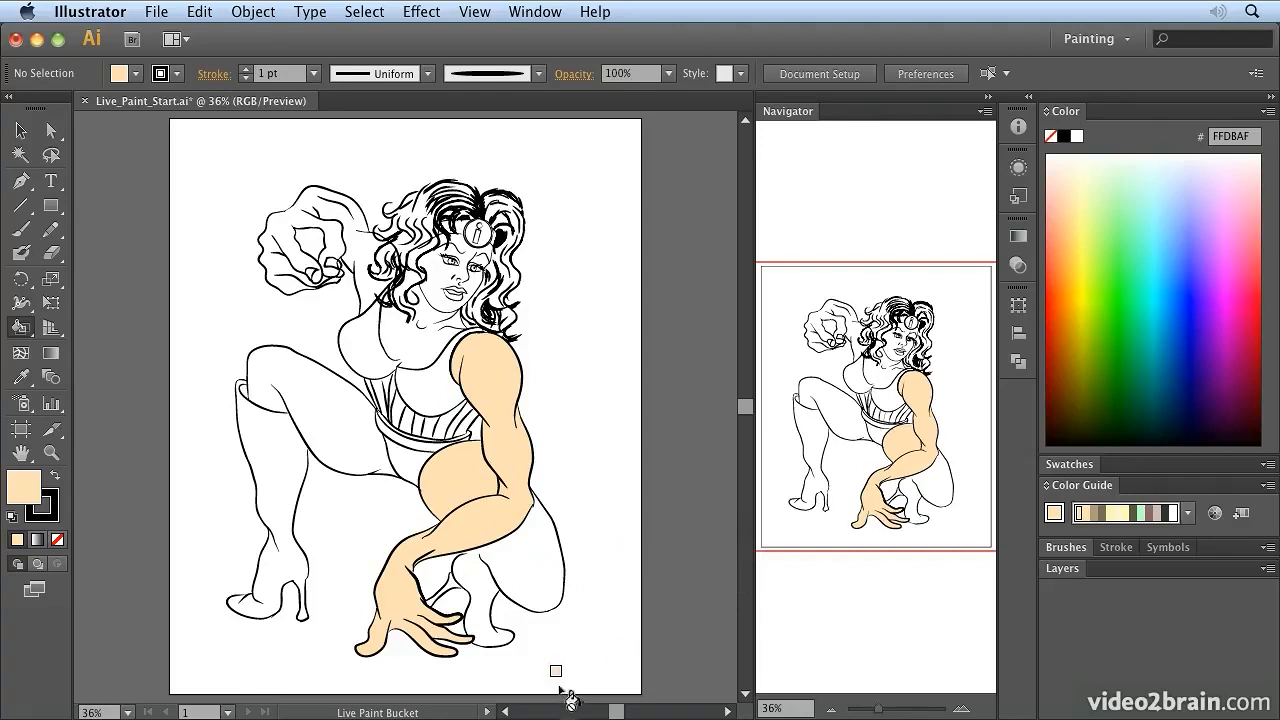
pyautogui.press('super')
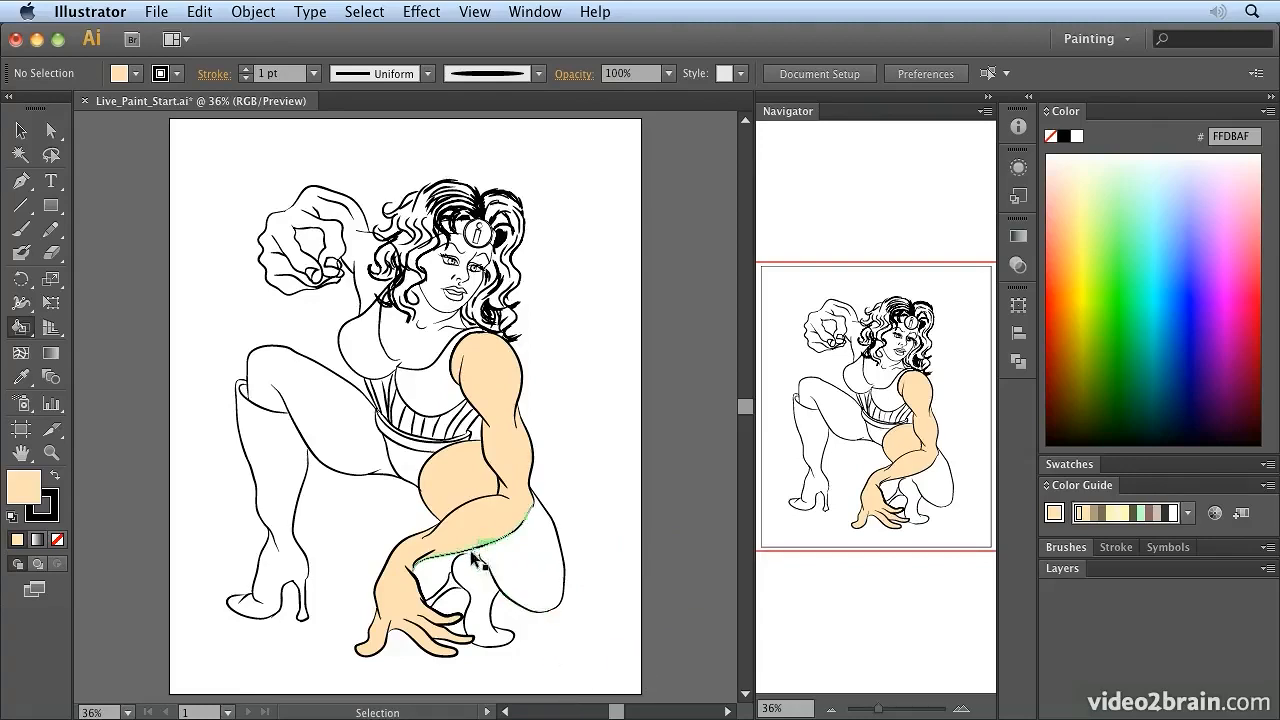
pyautogui.press('super+equal')
pyautogui.press('super+equal')
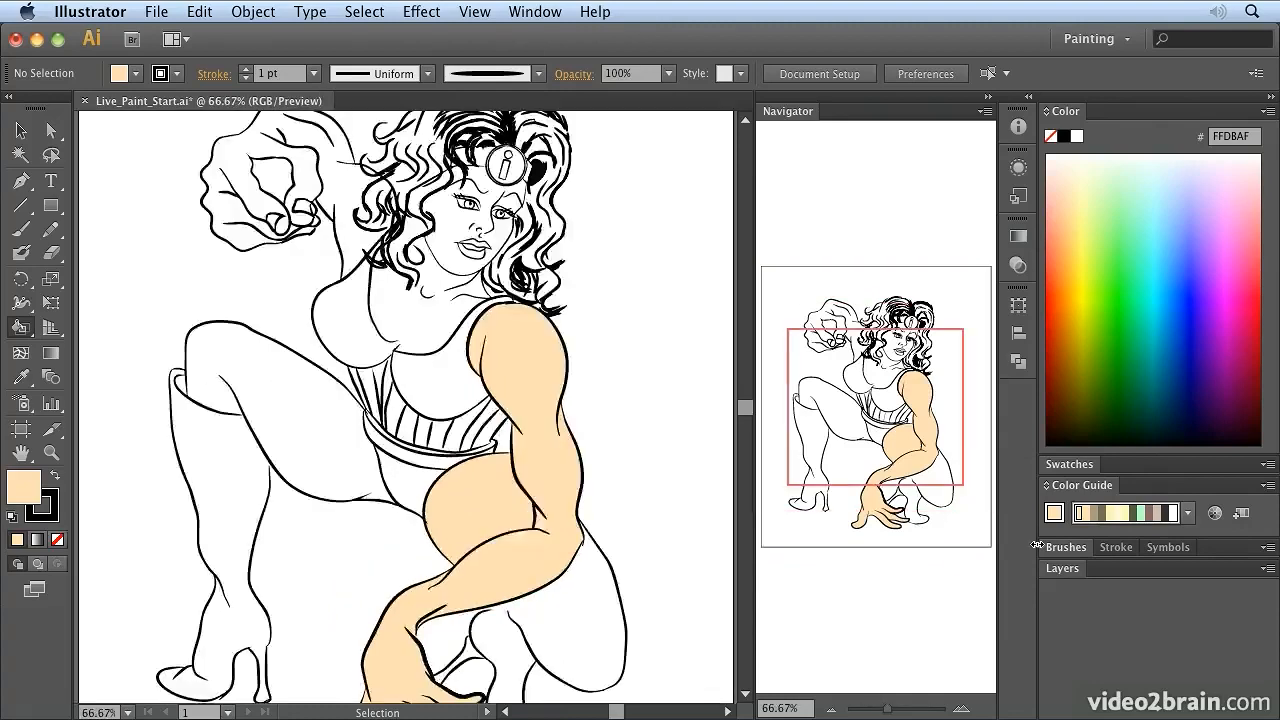
pyautogui.scroll(-6, 405, 400)
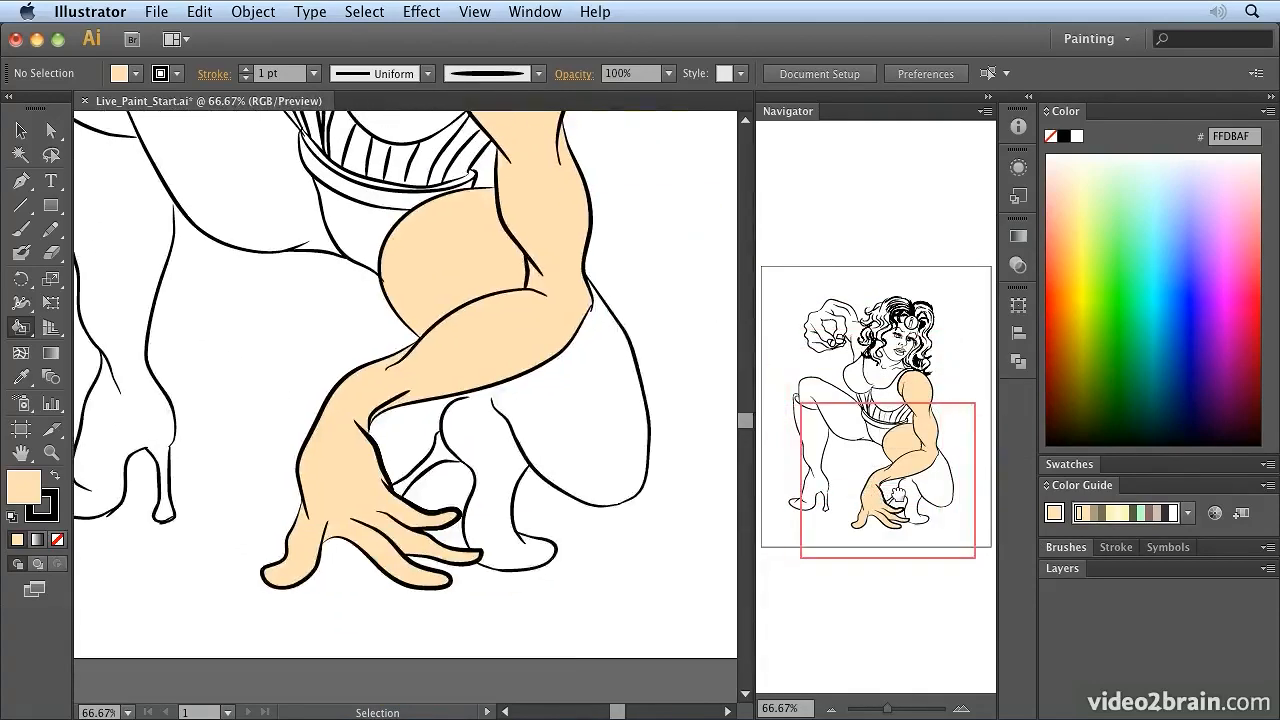
pyautogui.click(545, 406)
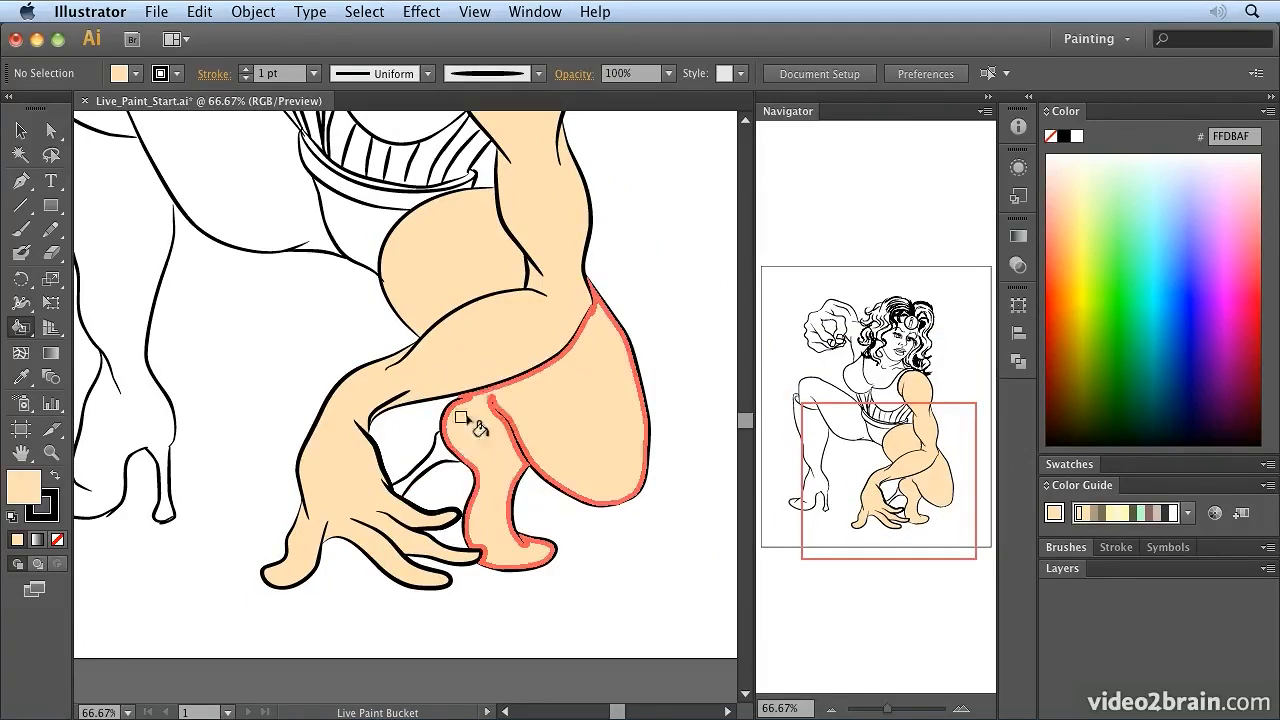
pyautogui.click(205, 11)
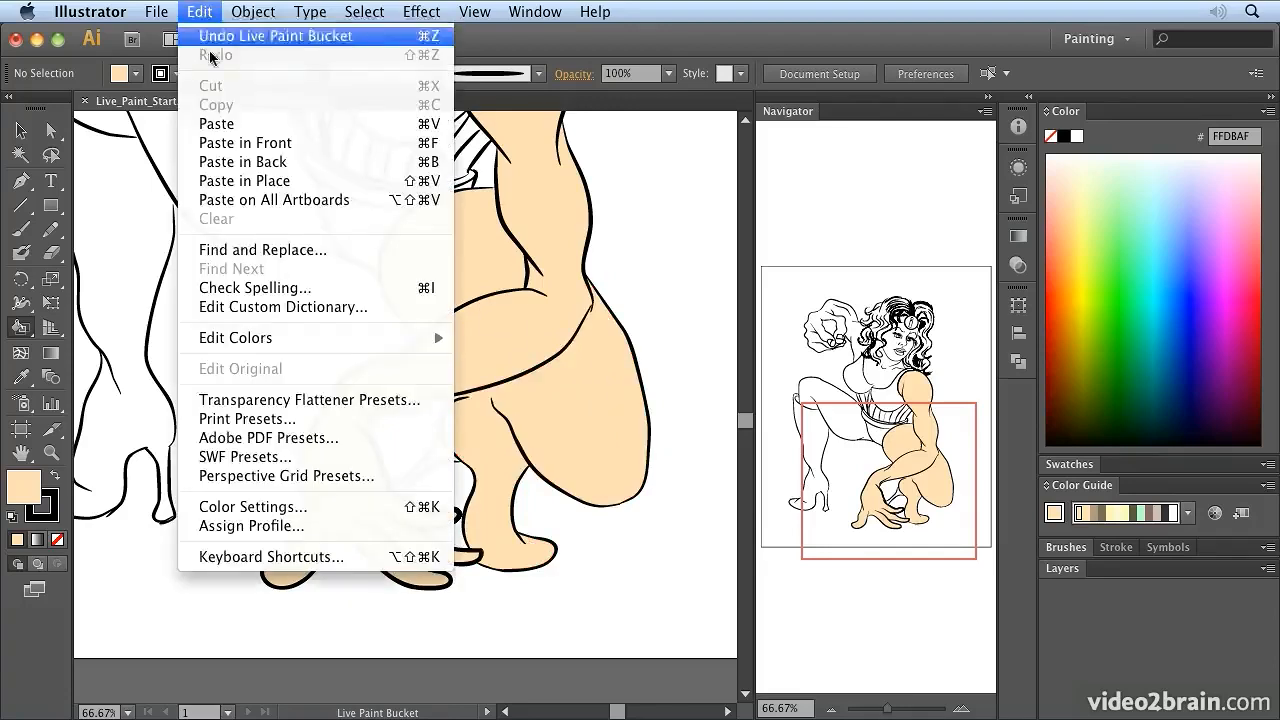
pyautogui.click(212, 47)
# Select the Live Paint group and open its Gap Options, keeping the folded leg in view.
pyautogui.press('v')
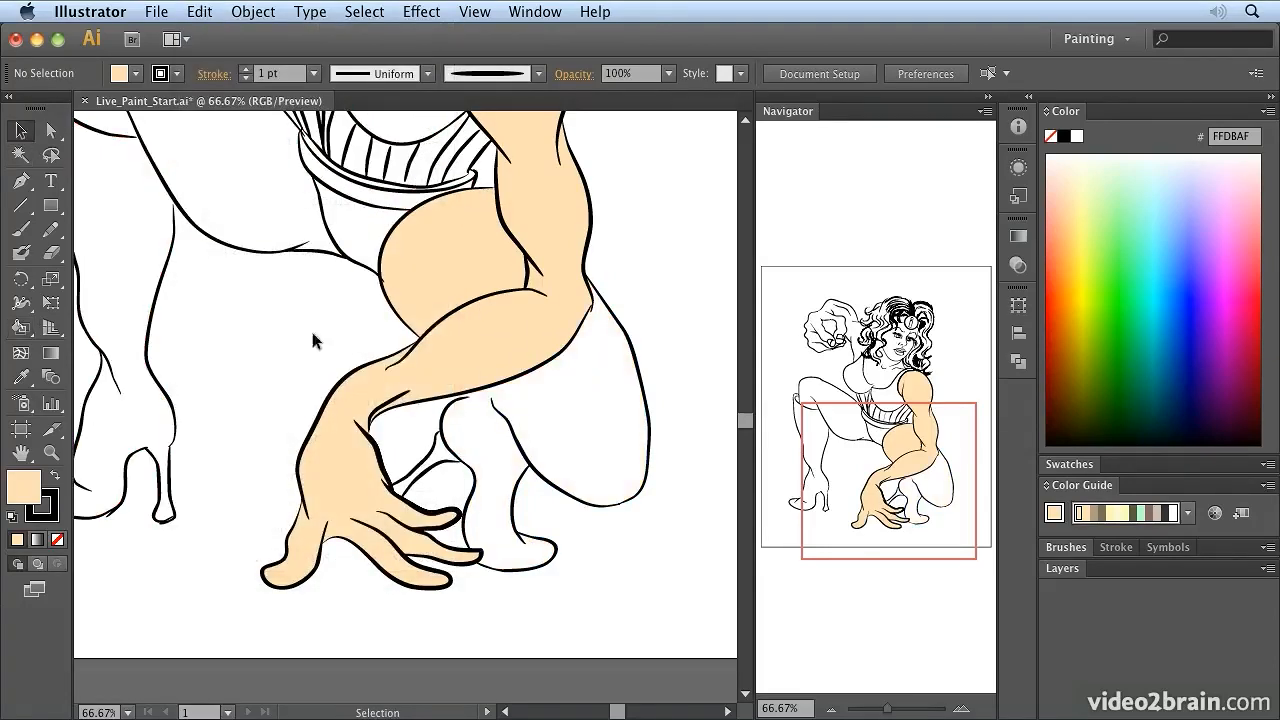
pyautogui.click(540, 492)
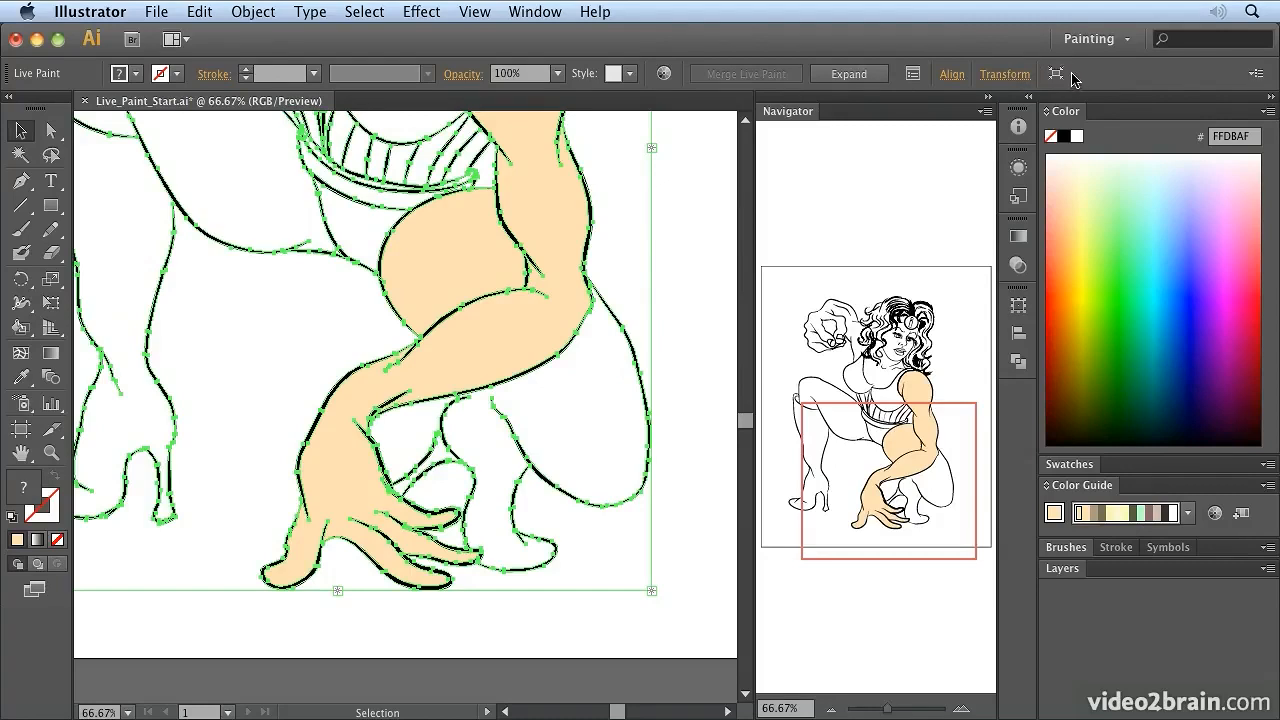
pyautogui.click(912, 73)
pyautogui.moveTo(842, 191); pyautogui.dragTo(818, 138)
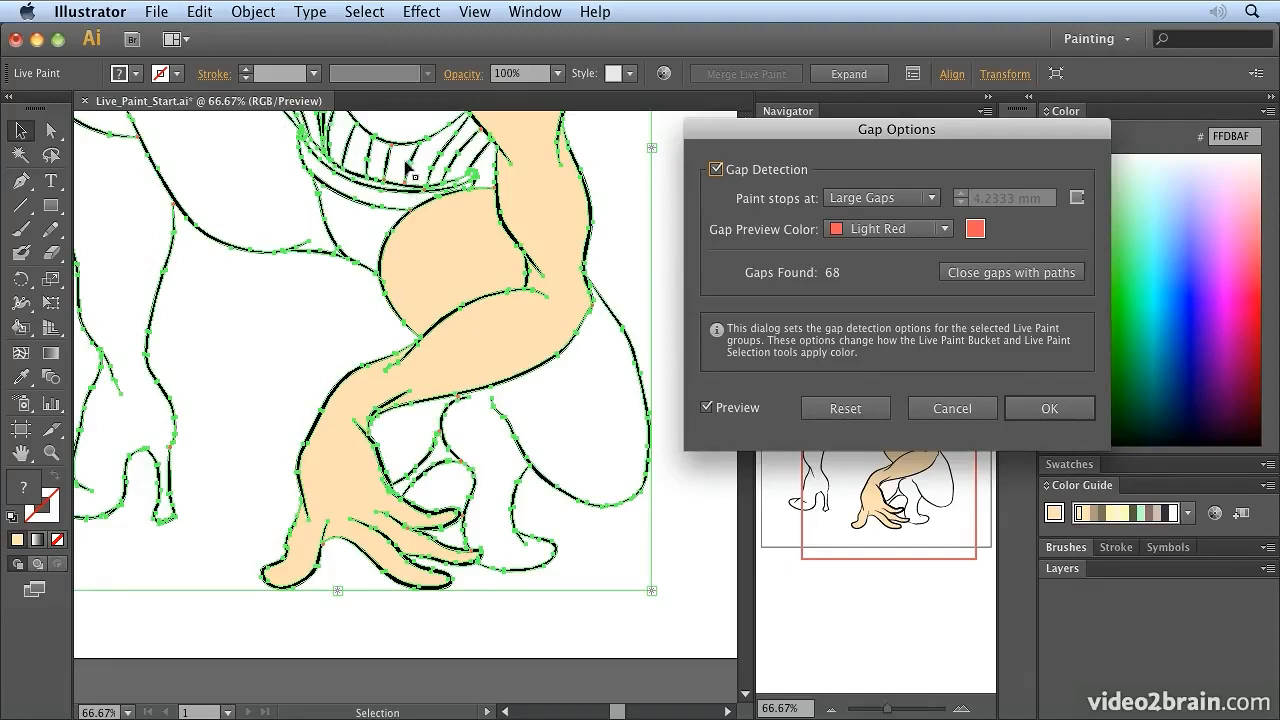
# Try Medium Blue and Yellow as the gap preview color, and return it to Light Red.
pyautogui.click(945, 228)
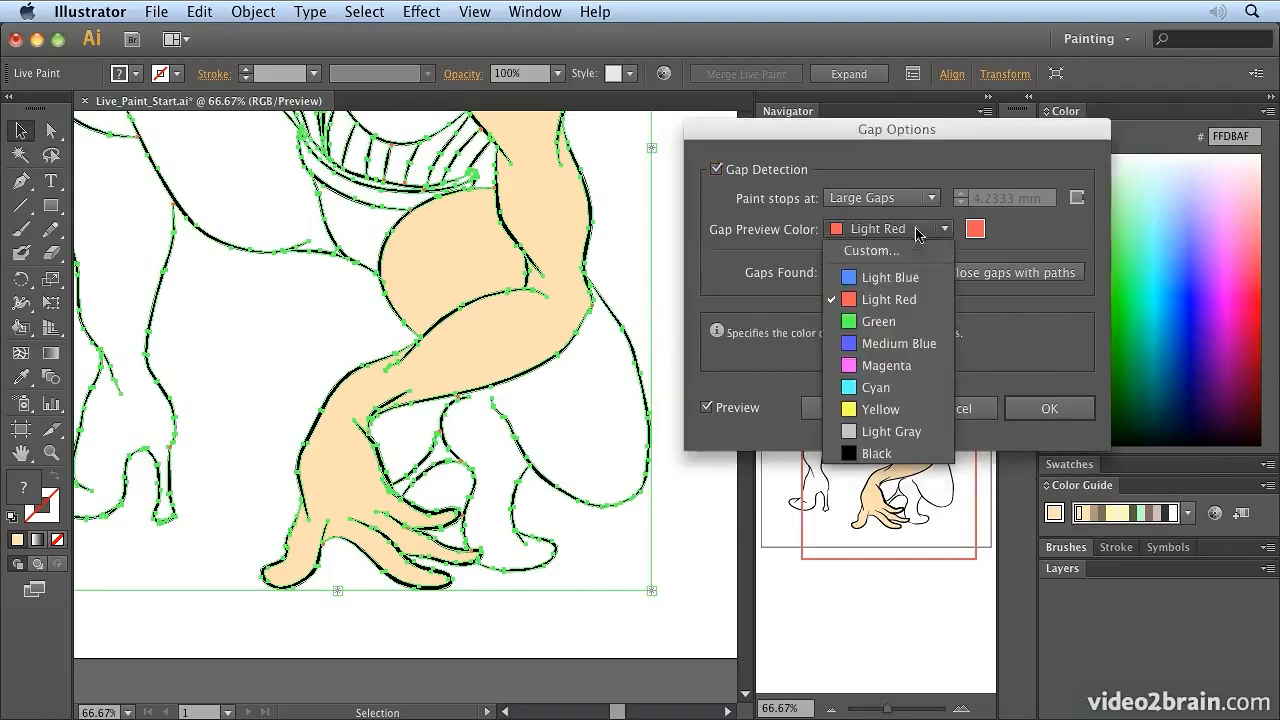
pyautogui.click(876, 345)
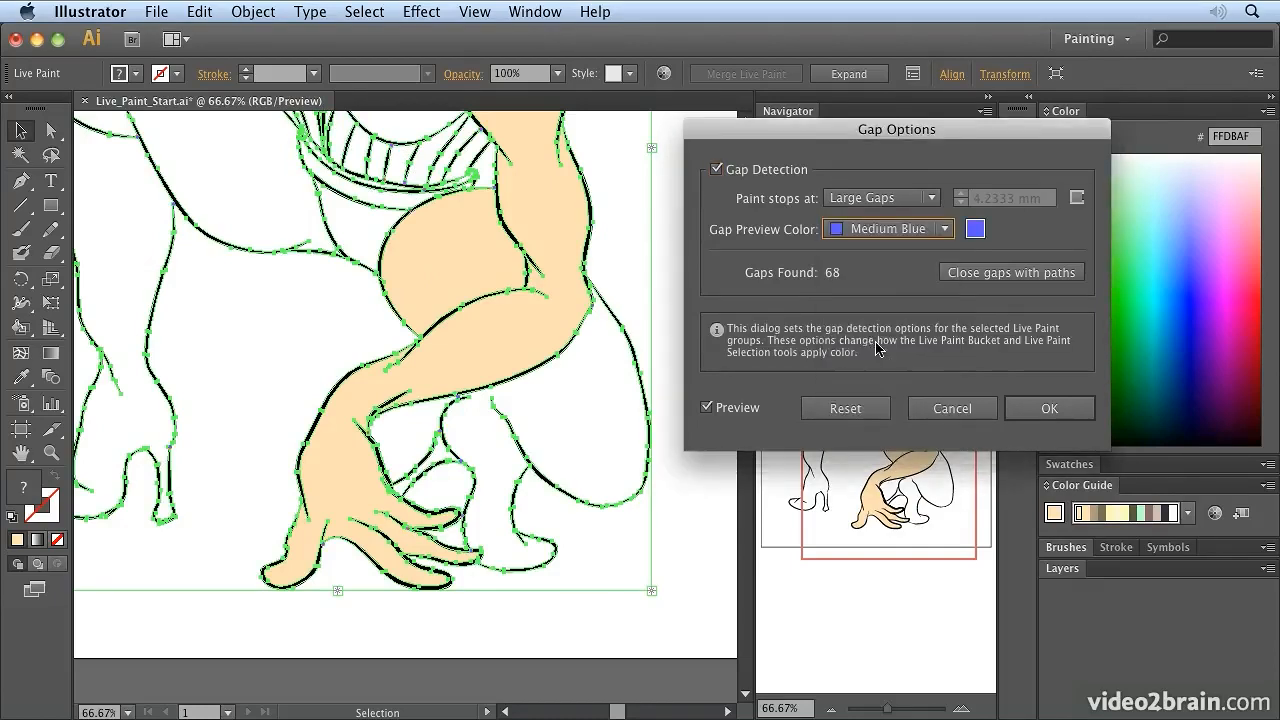
pyautogui.click(894, 229)
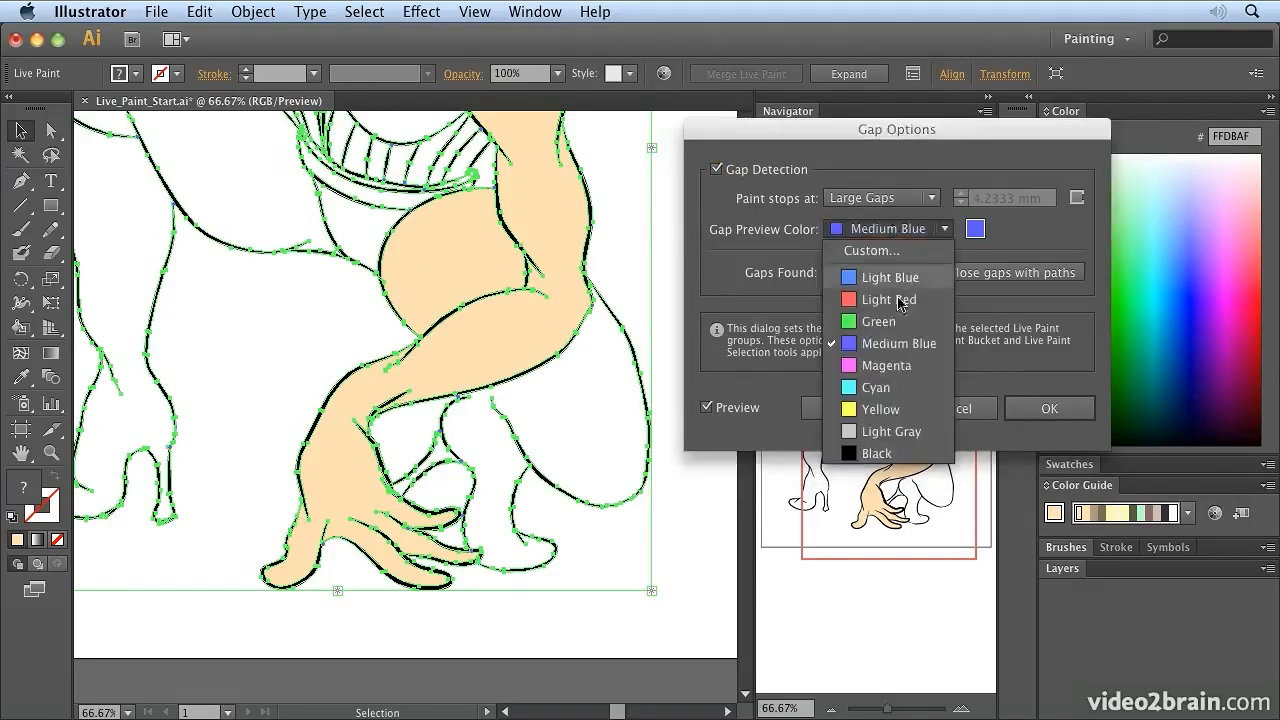
pyautogui.click(877, 403)
pyautogui.click(878, 228)
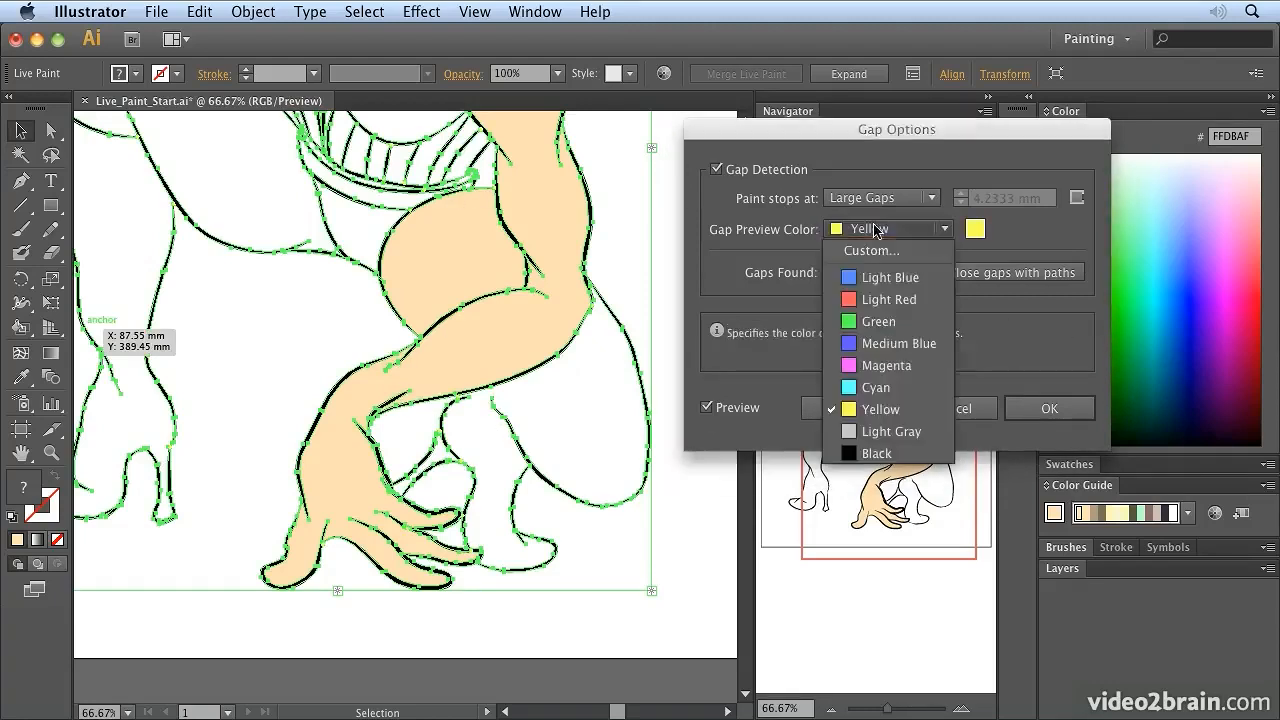
pyautogui.click(866, 297)
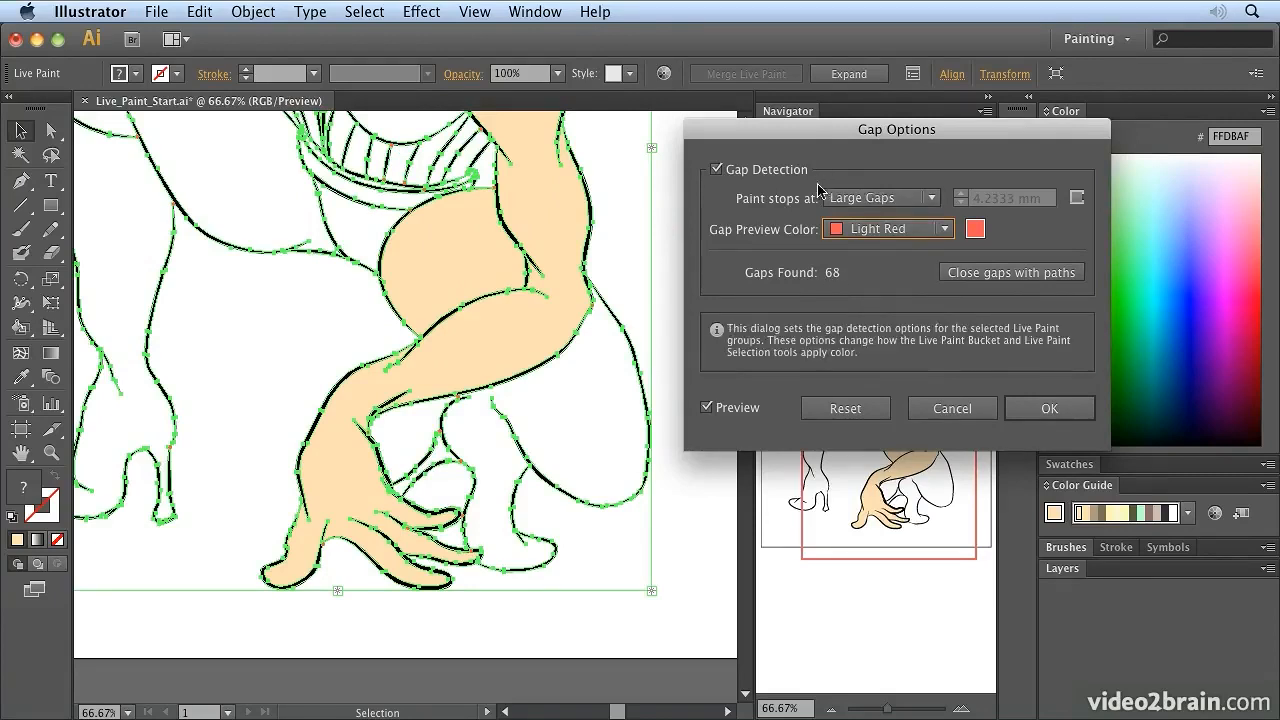
# Make paint stop at Custom Gaps and set the gap size to 5 mm.
pyautogui.click(897, 205)
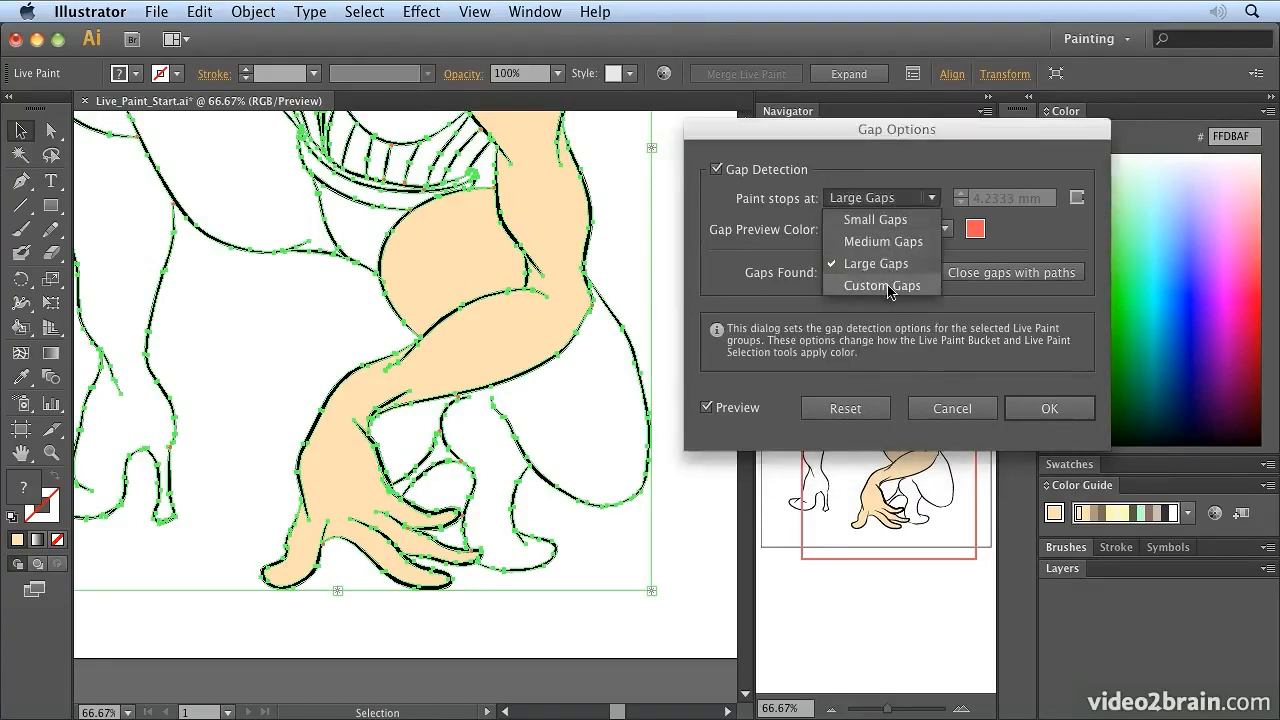
pyautogui.press('Escape')
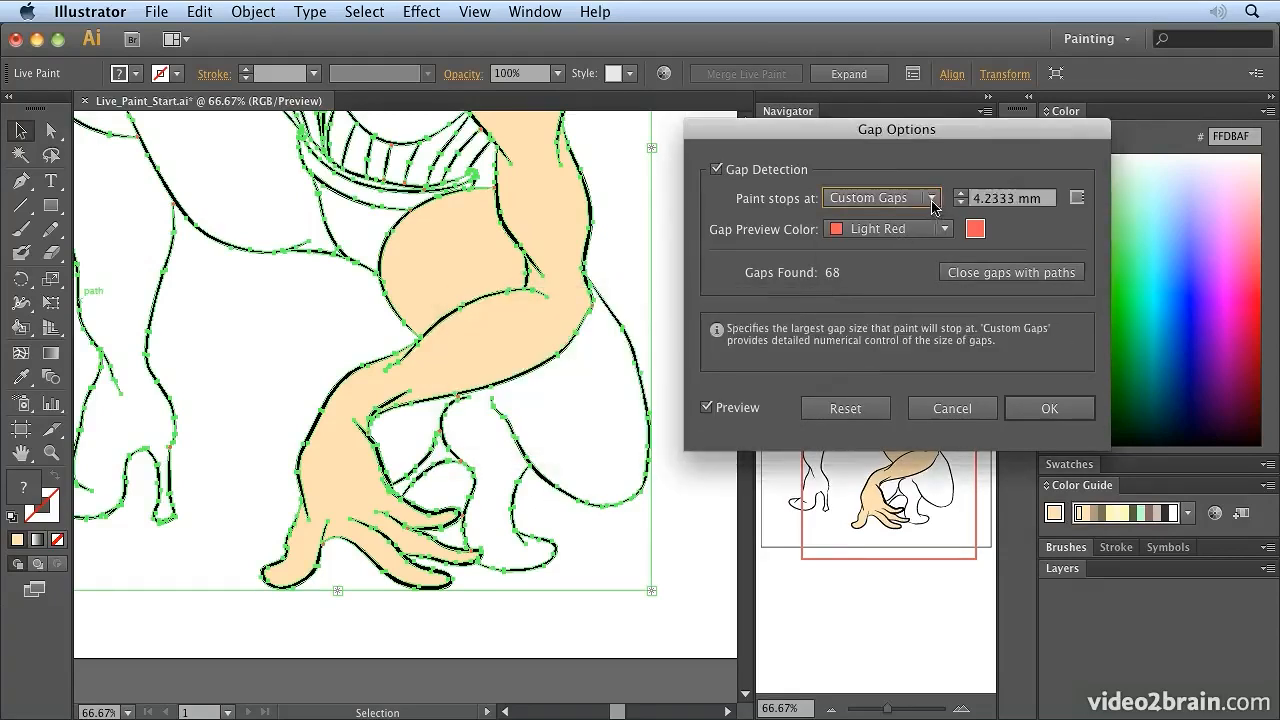
pyautogui.click(961, 198)
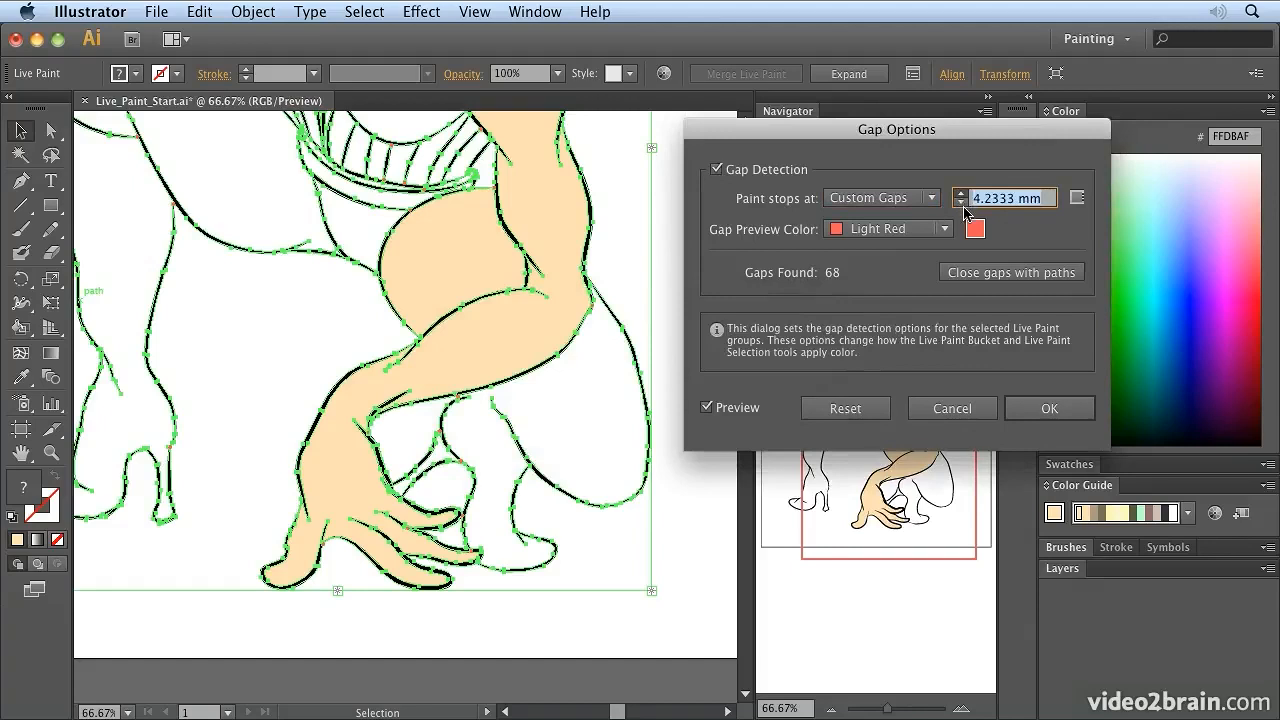
pyautogui.write('5')
pyautogui.press('Tab')
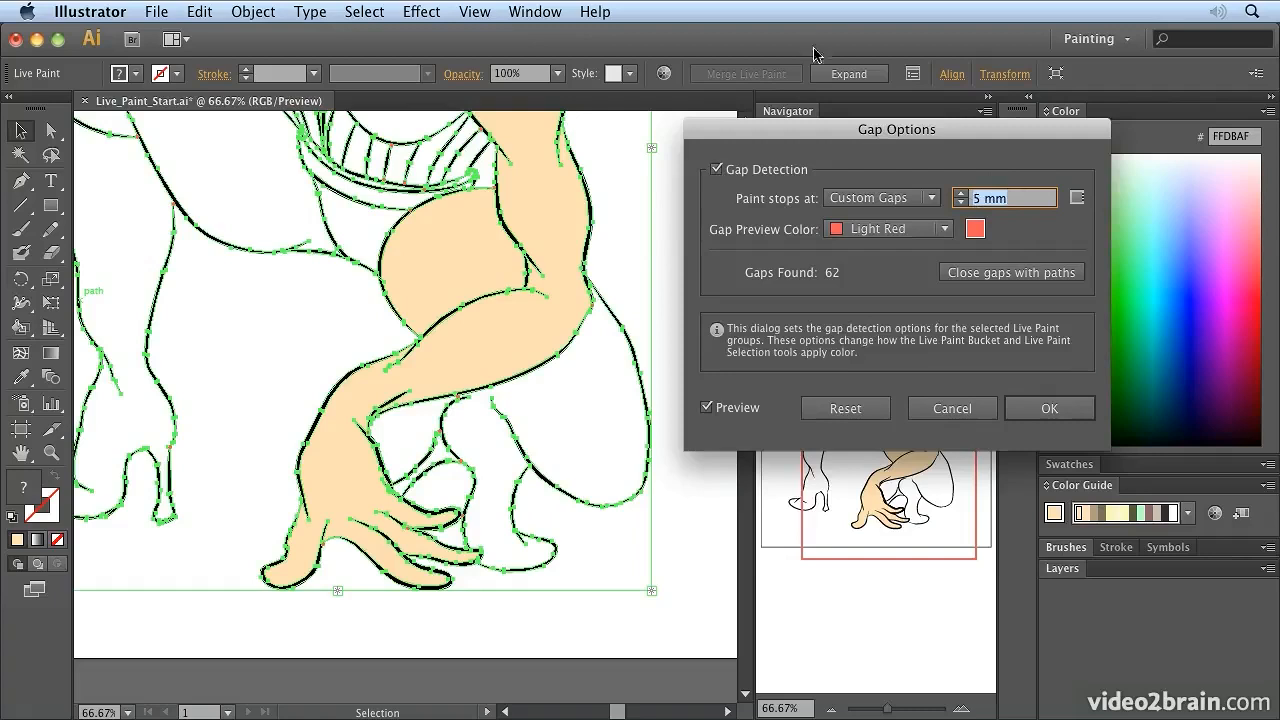
# Raise the custom gap size to 10 mm and apply the gap options to the Live Paint group.
pyautogui.write('1')
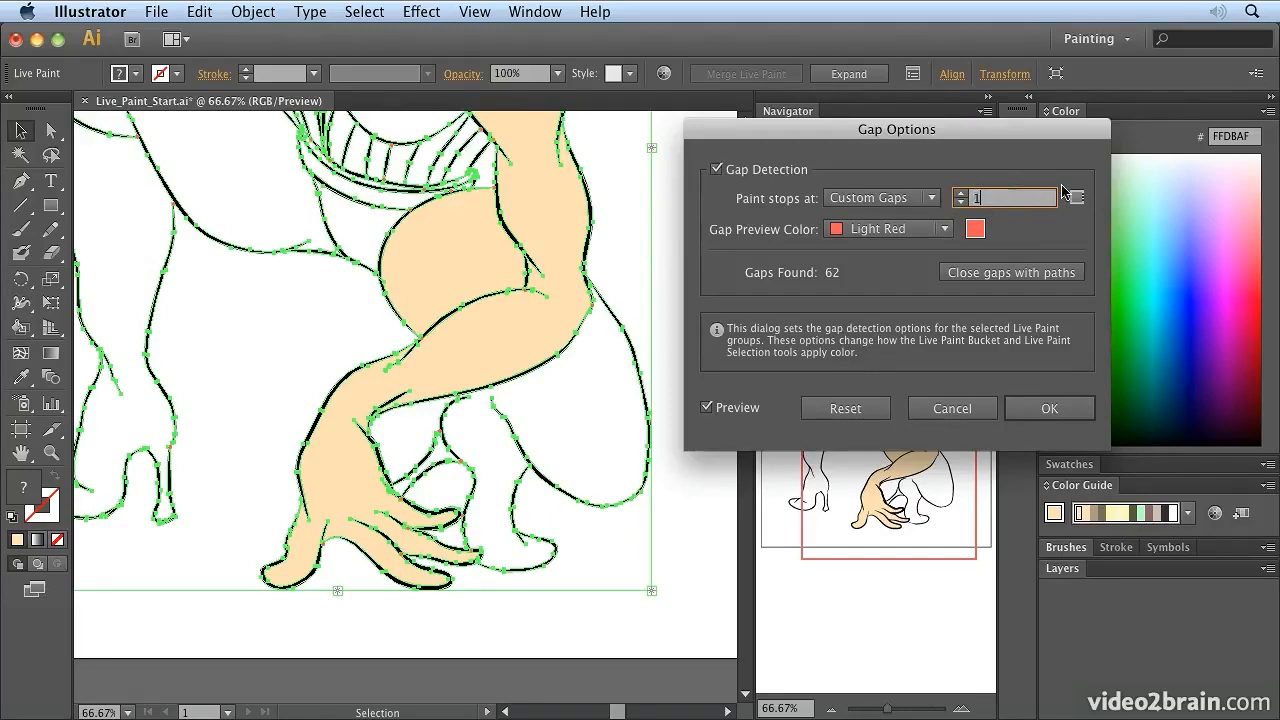
pyautogui.write('0')
pyautogui.press('Tab')
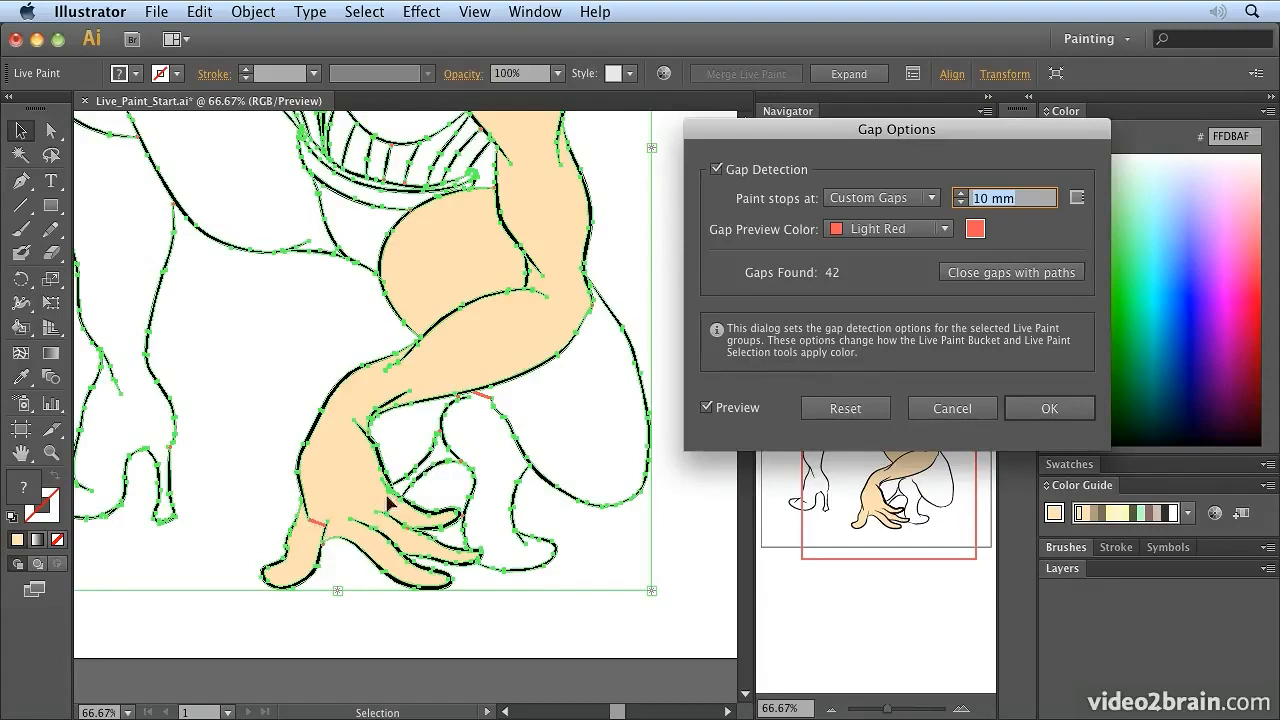
pyautogui.click(960, 204)
pyautogui.click(1049, 408)
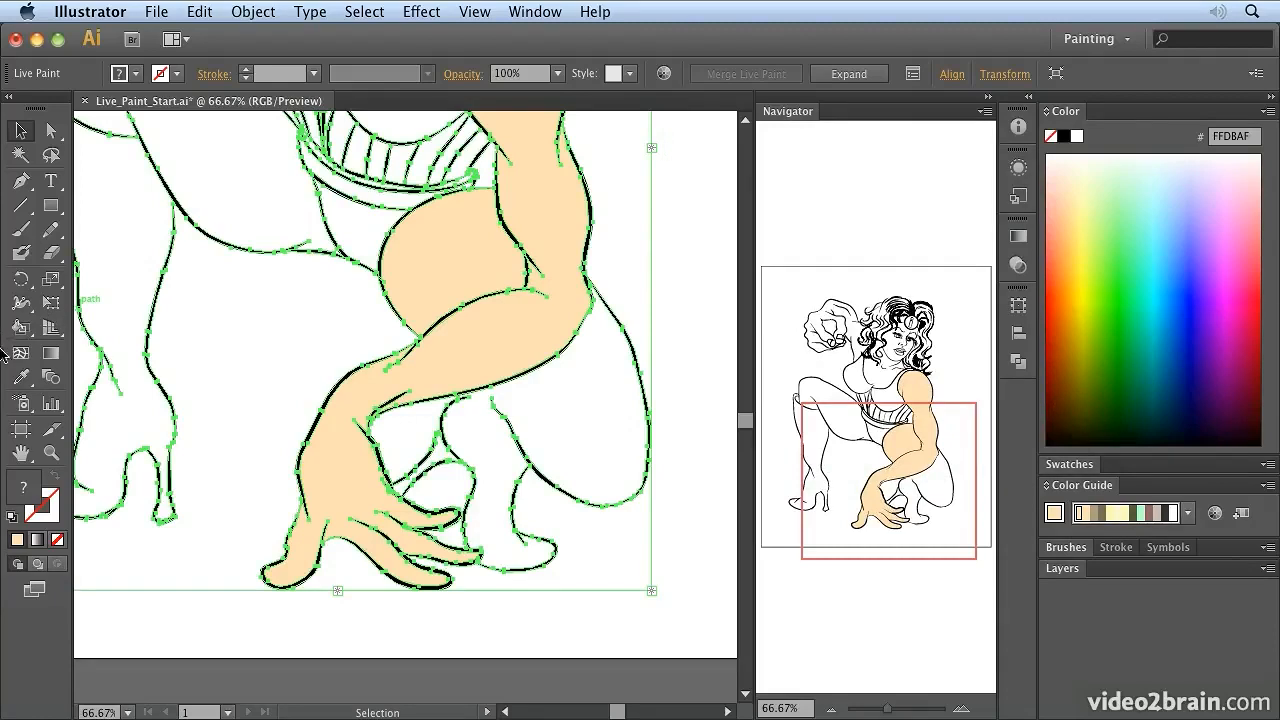
# Fill the folded leg's knee area below the supporting arm and the front thigh with the peach skin tone using the Live Paint Bucket.
pyautogui.click(20, 327)
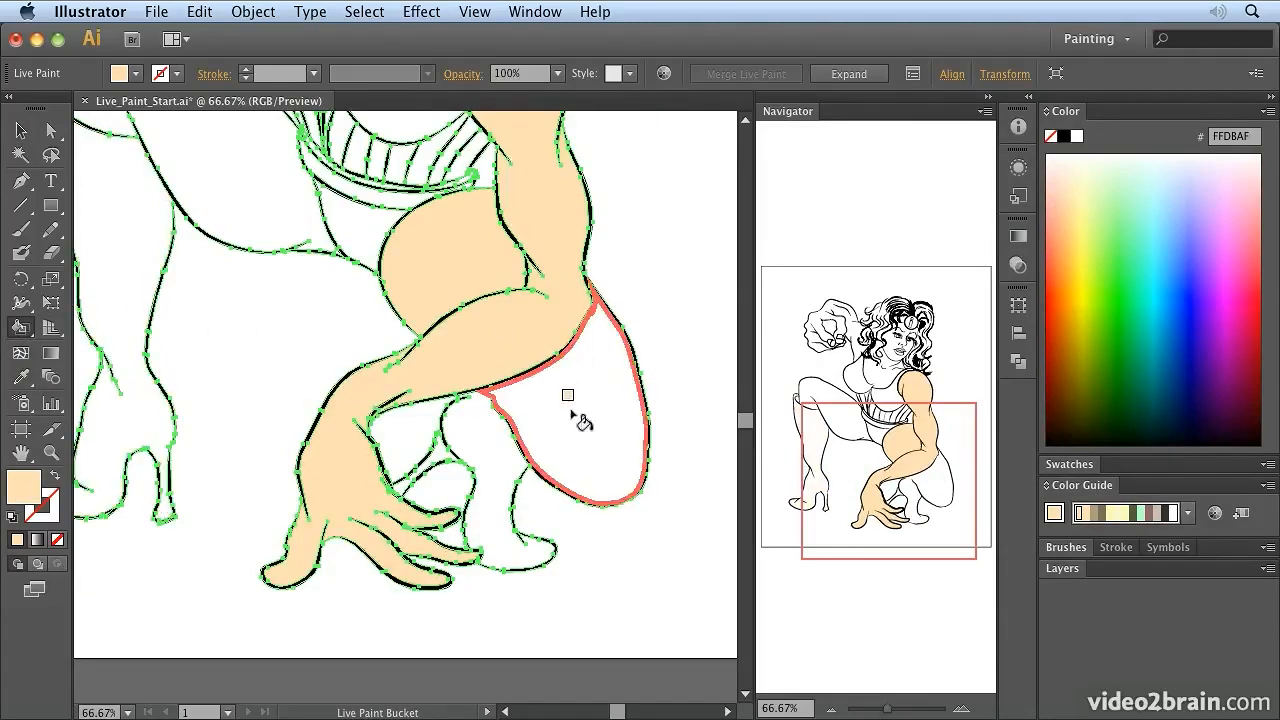
pyautogui.click(577, 417)
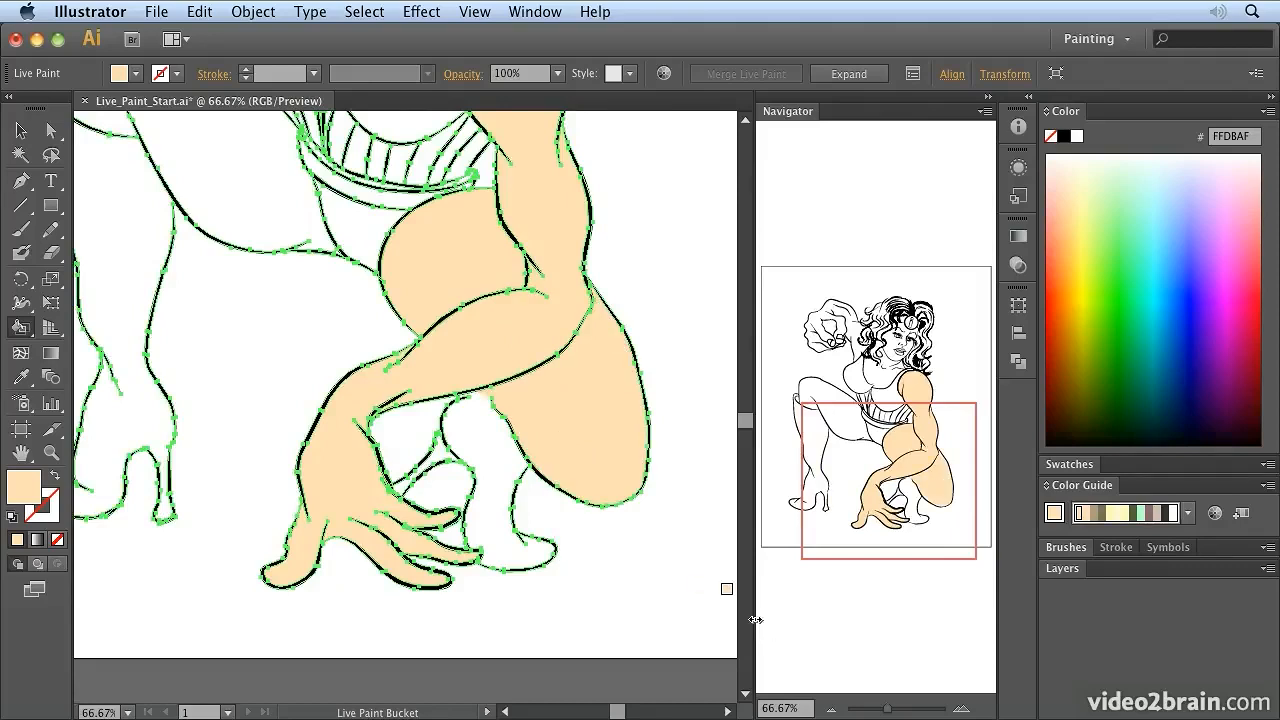
pyautogui.click(245, 196)
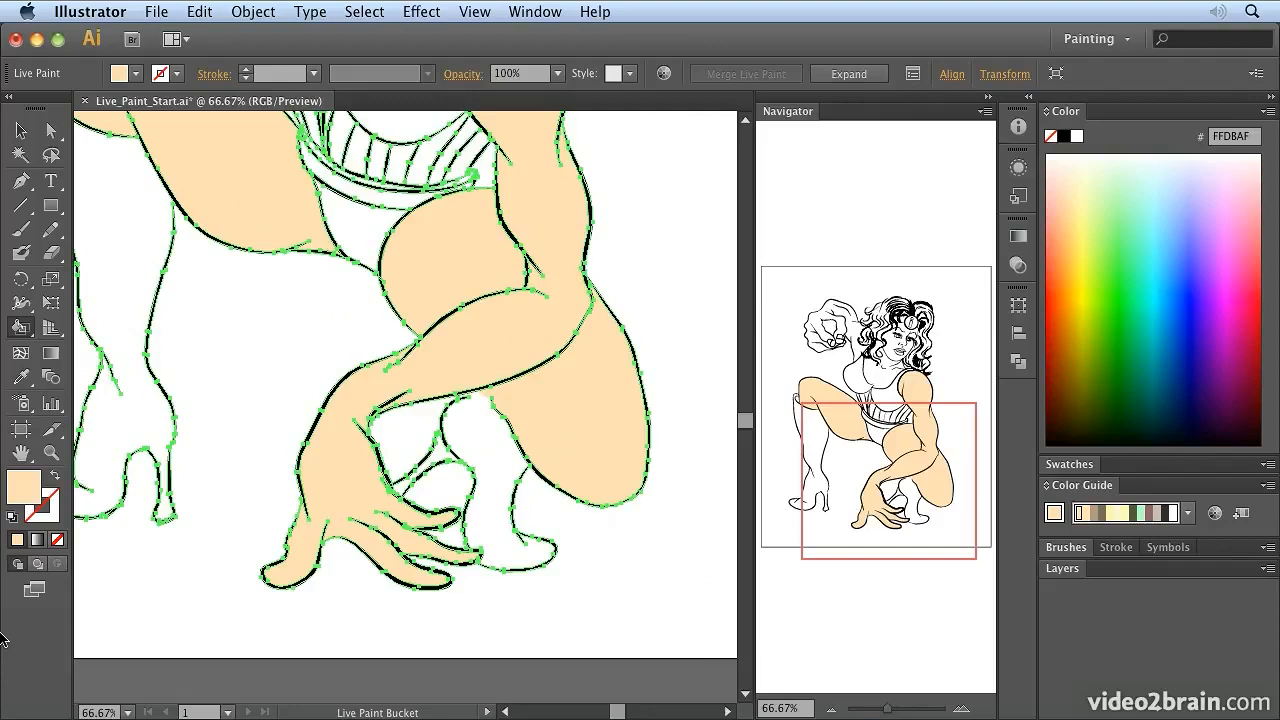
# Deselect the Live Paint group and fill the neck and chest, the face, and the raised arm and hand with the peach skin tone.
pyautogui.press('super+minus')
pyautogui.press('super+minus')
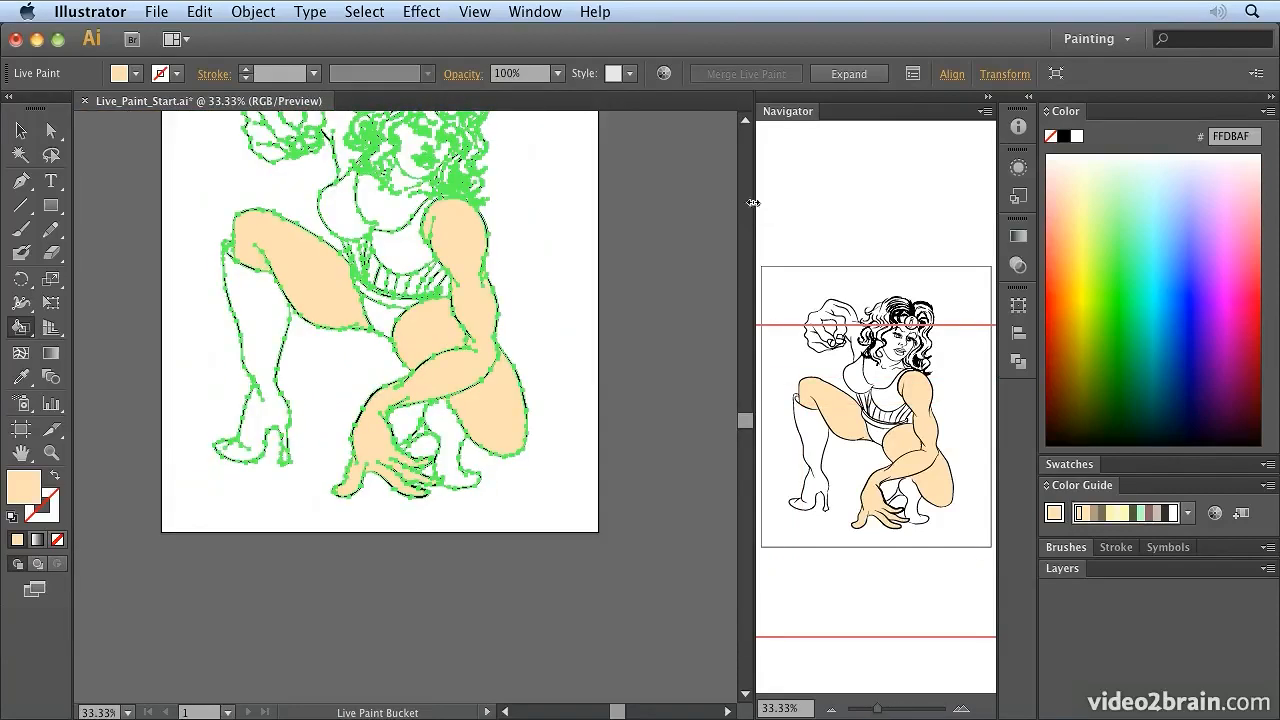
pyautogui.keyDown('super'); pyautogui.click(550, 282); pyautogui.keyUp('super')
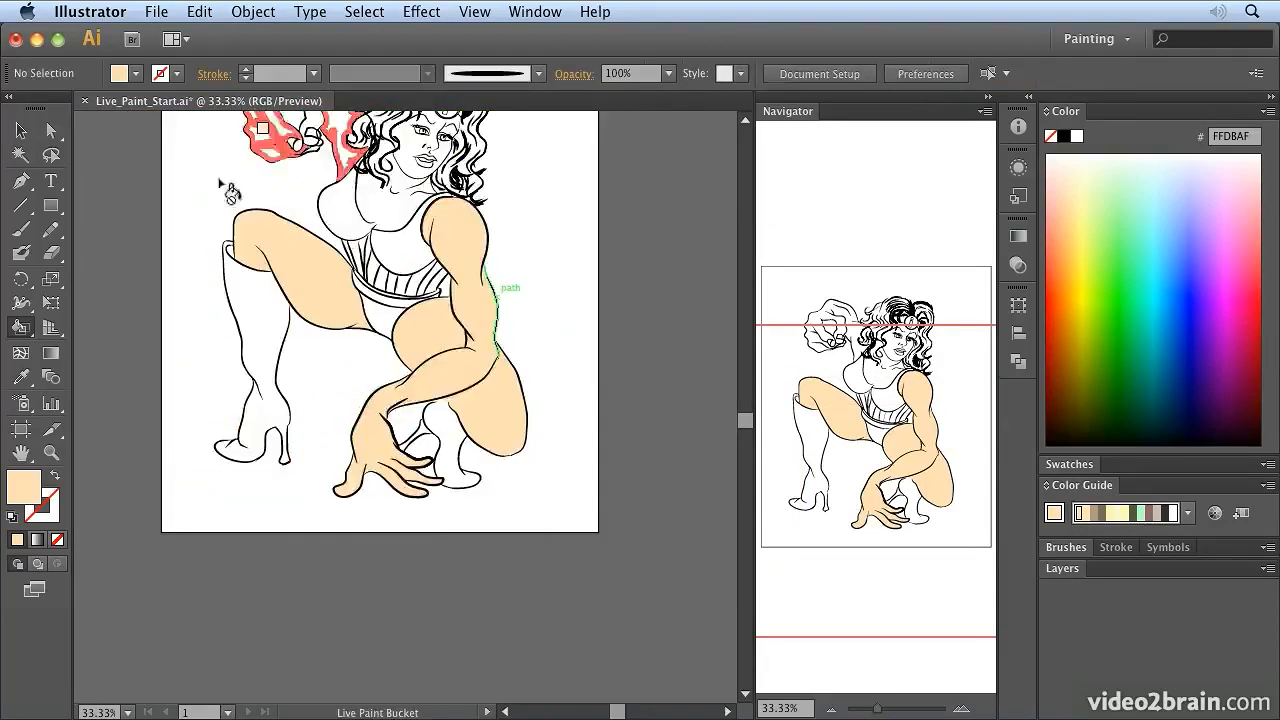
pyautogui.moveTo(517, 180); pyautogui.dragTo(563, 357)
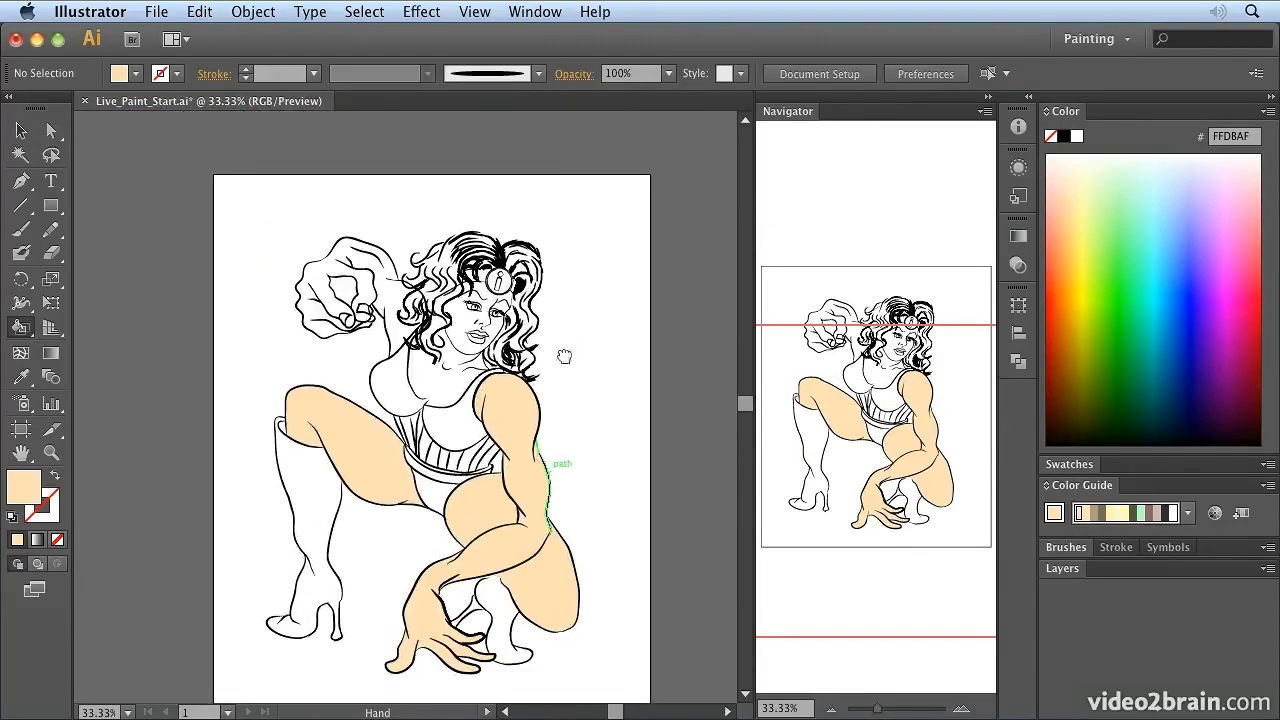
pyautogui.click(440, 365)
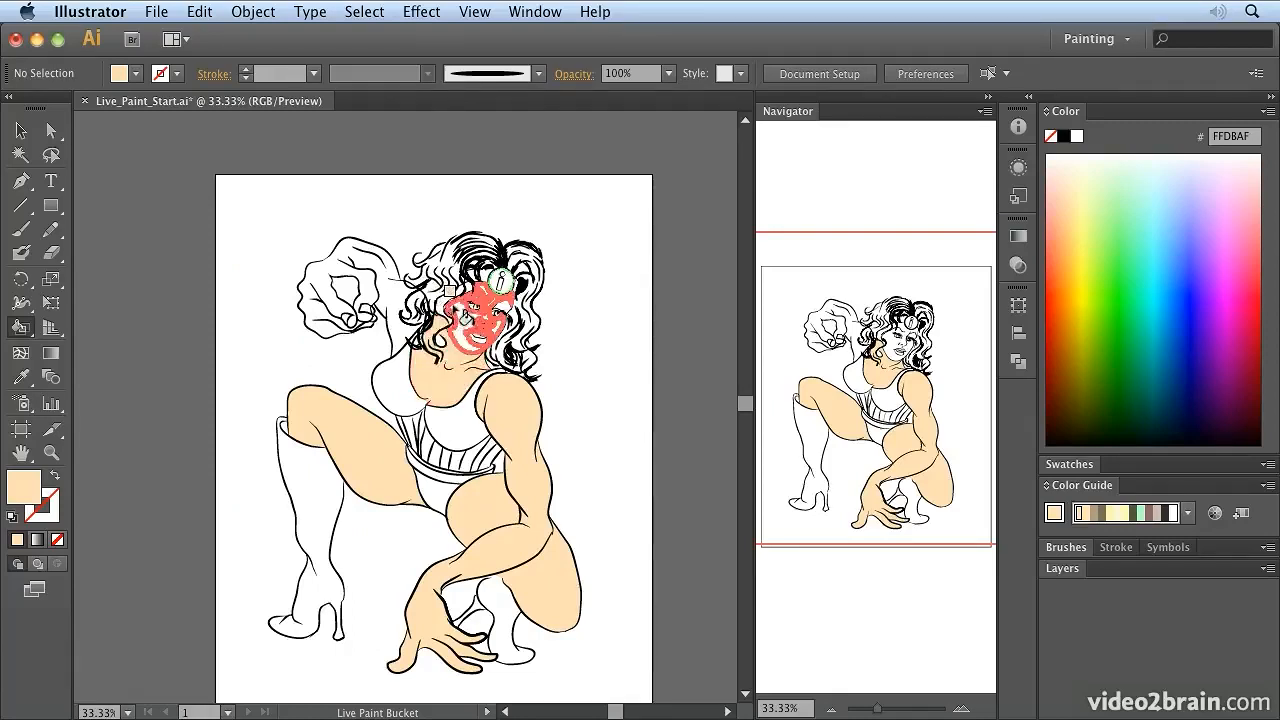
pyautogui.click(463, 314)
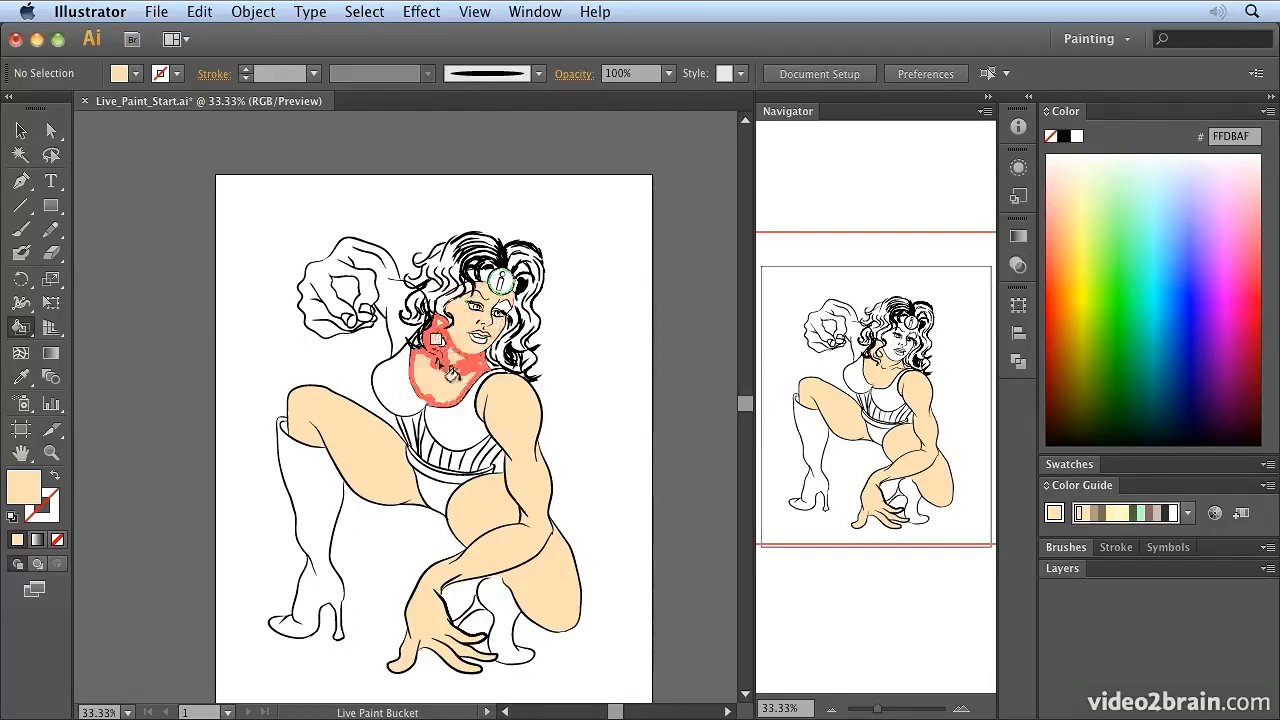
pyautogui.click(395, 292)
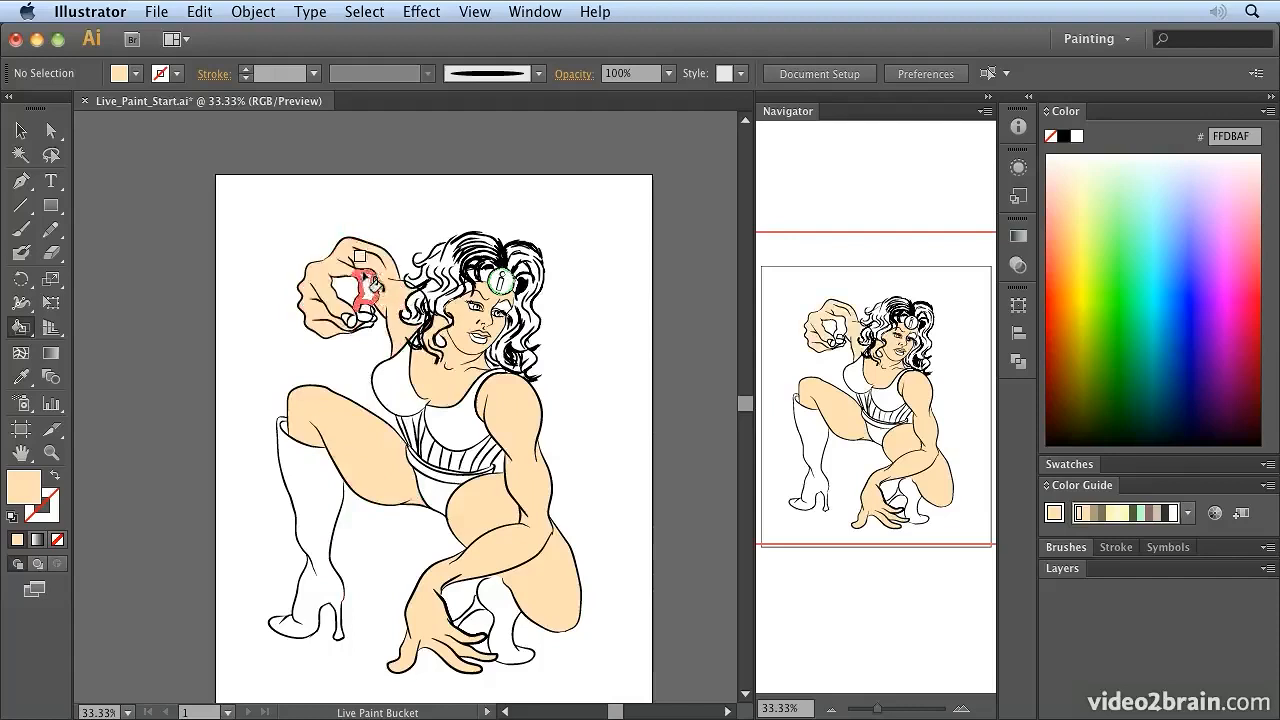
pyautogui.click(344, 290)
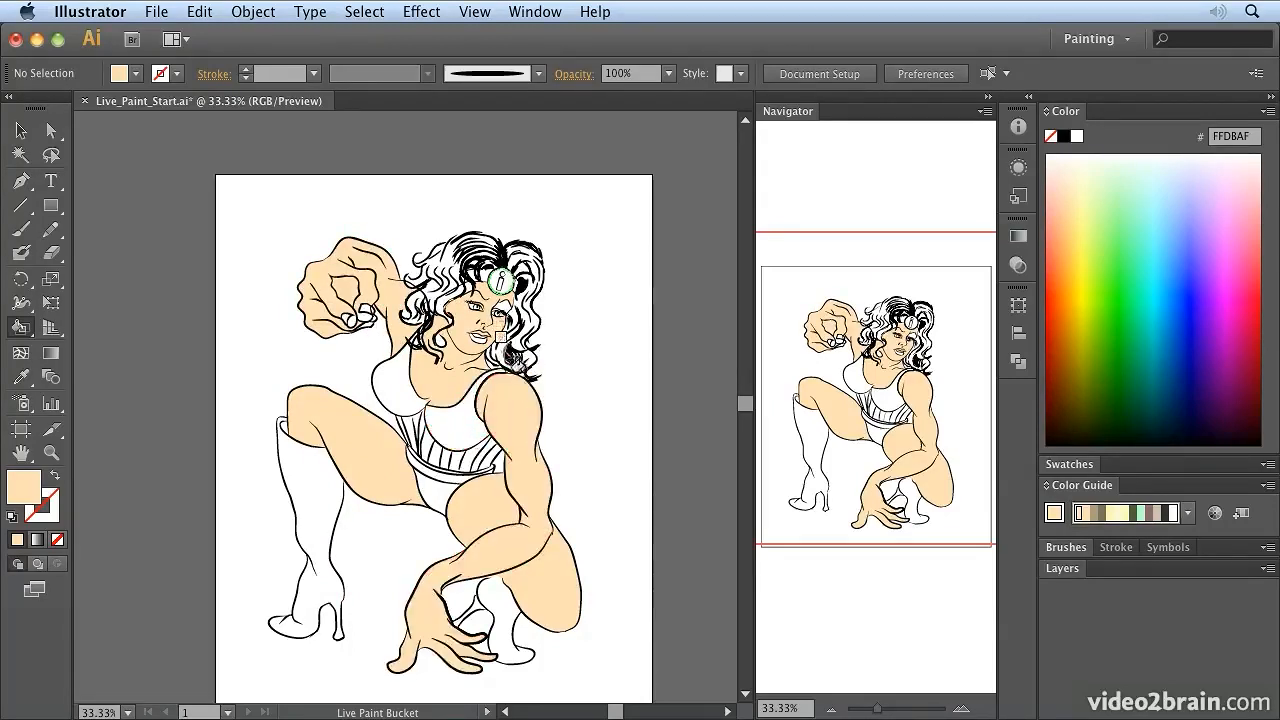
# Fill the small unpainted skin area above the eye, just below the round head mirror, with the peach skin tone.
pyautogui.press('super+equal')
pyautogui.press('super+equal')
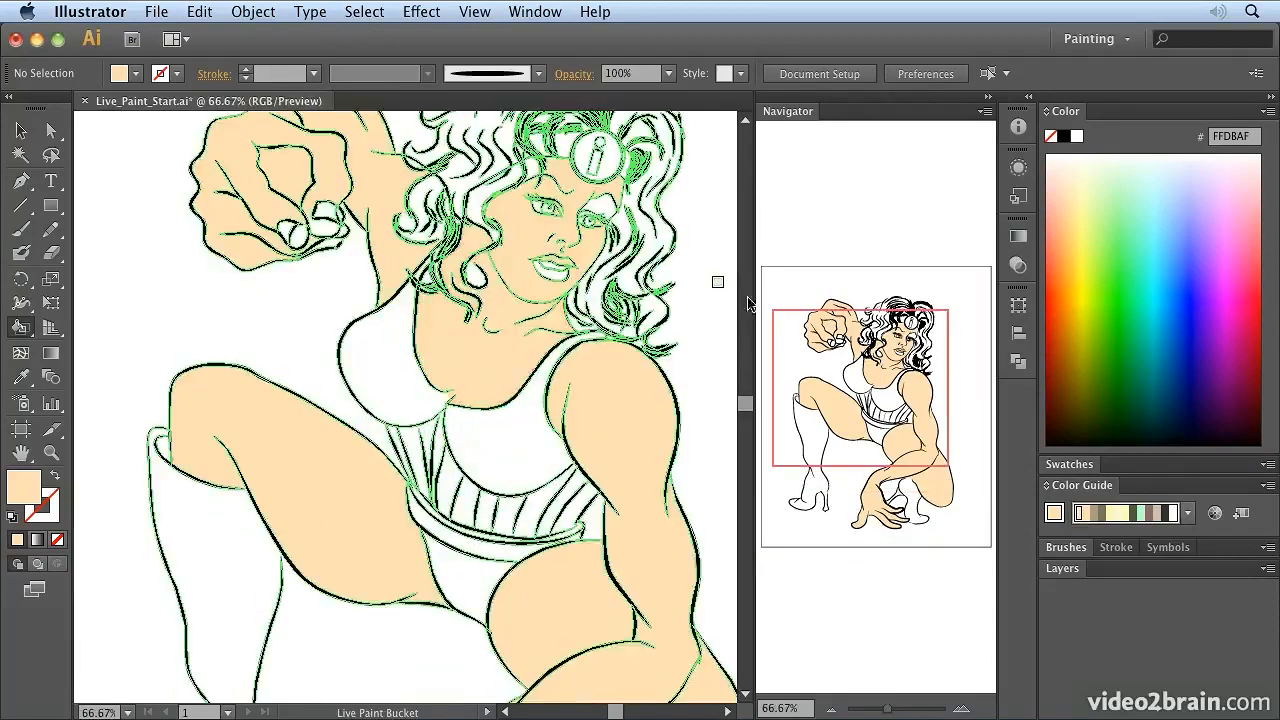
pyautogui.scroll(5, 643, 434)
pyautogui.hscroll(4, 643, 434)
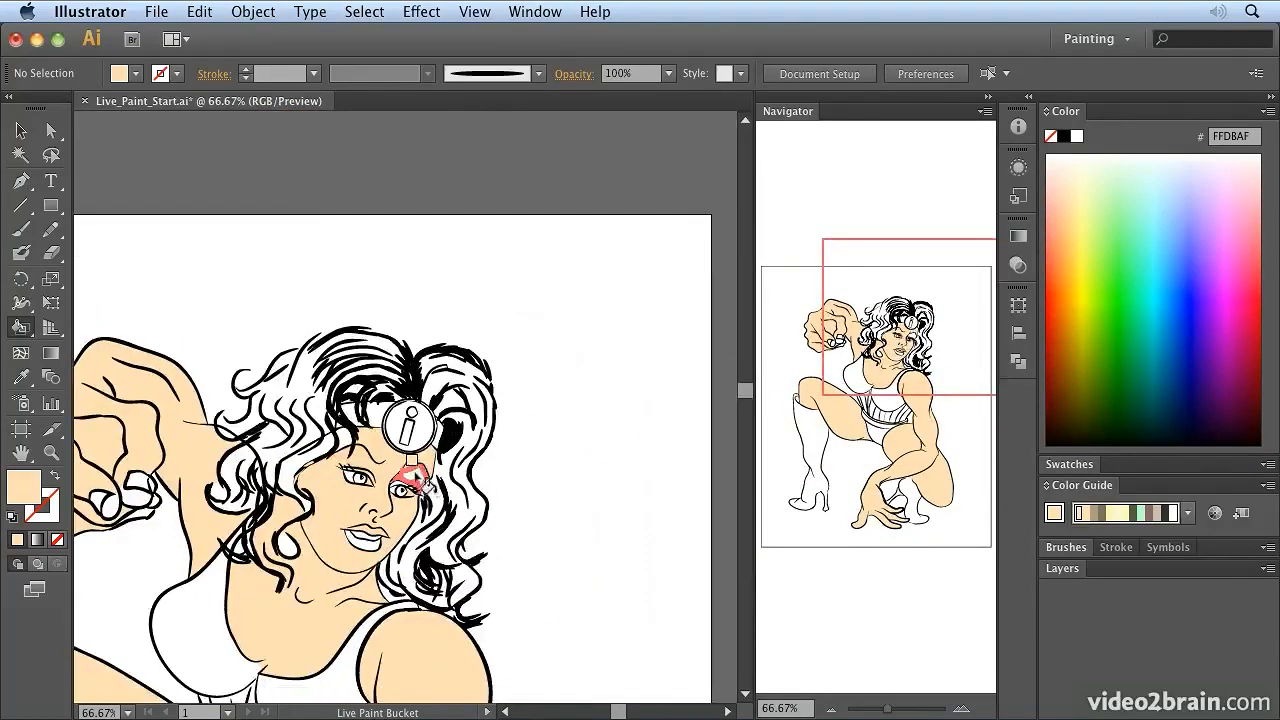
pyautogui.moveTo(291, 597)
pyautogui.mouseDown()
pyautogui.moveTo(449, 452)
pyautogui.moveTo(494, 297)
pyautogui.mouseUp()
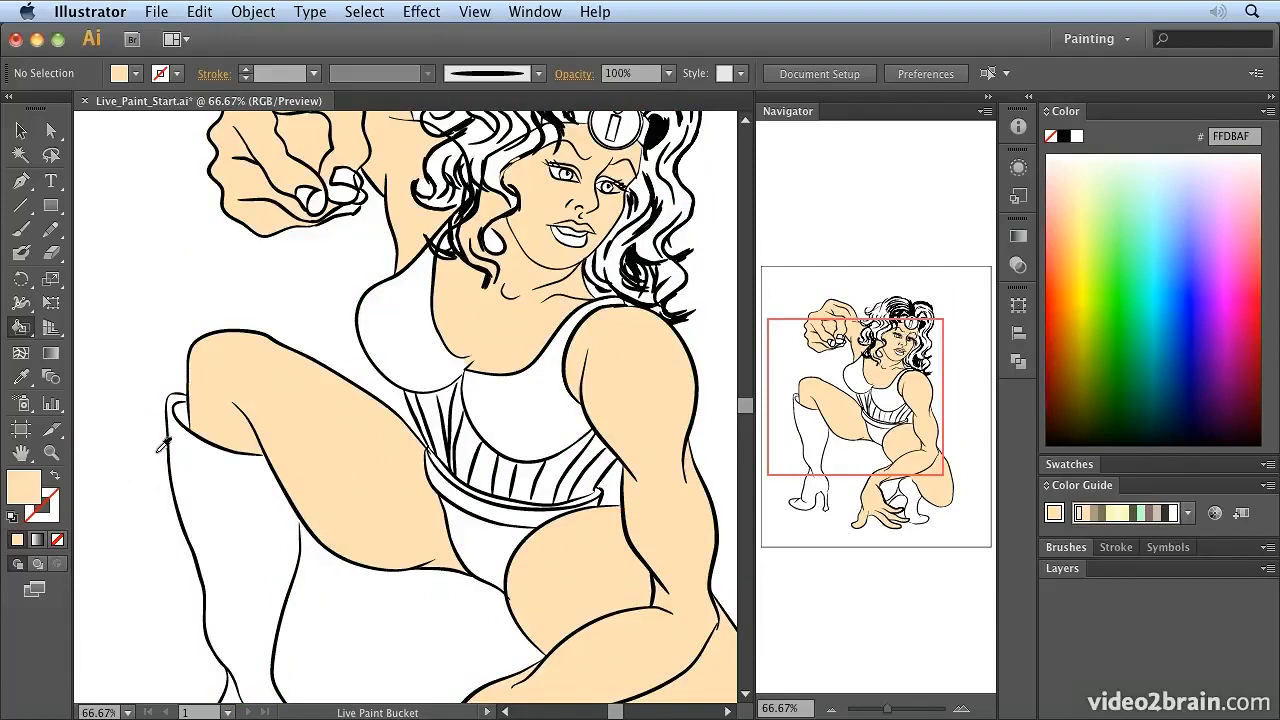
# Pick the red D8002A as fill and color both cups of the figure's top with the Live Paint Bucket.
pyautogui.press('v')
pyautogui.press('k')
pyautogui.click(1264, 315)
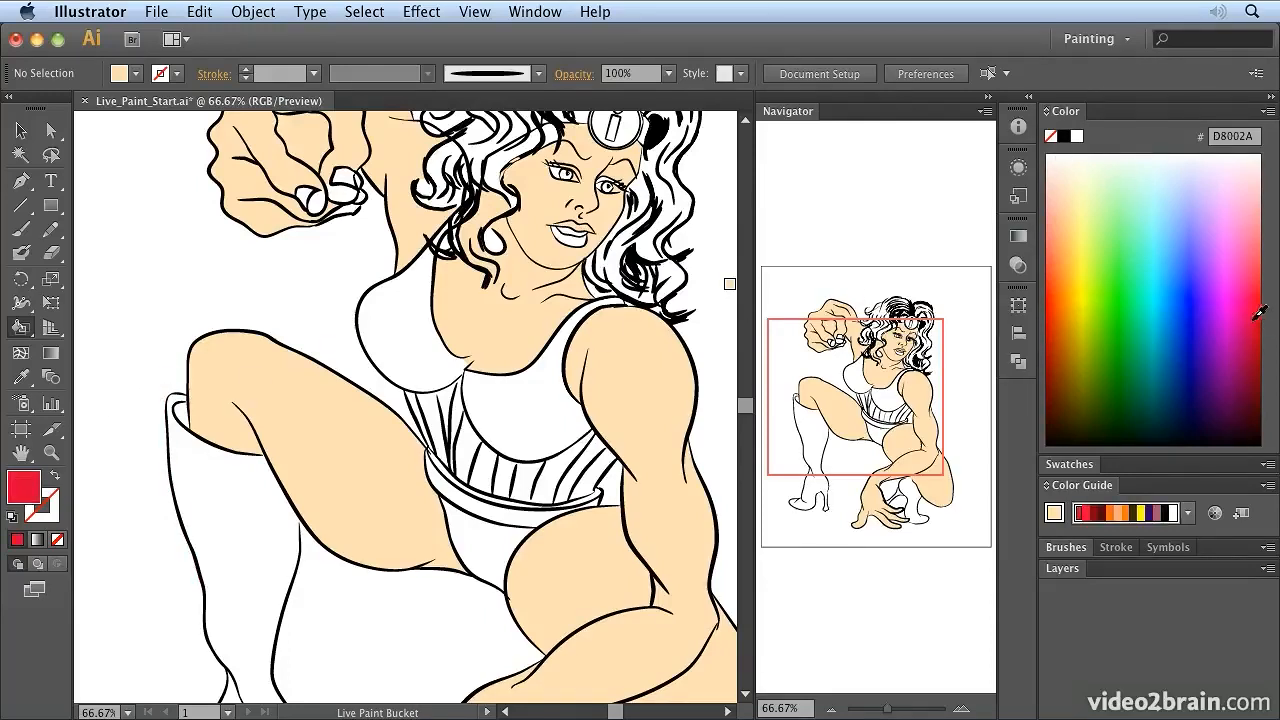
pyautogui.click(518, 418)
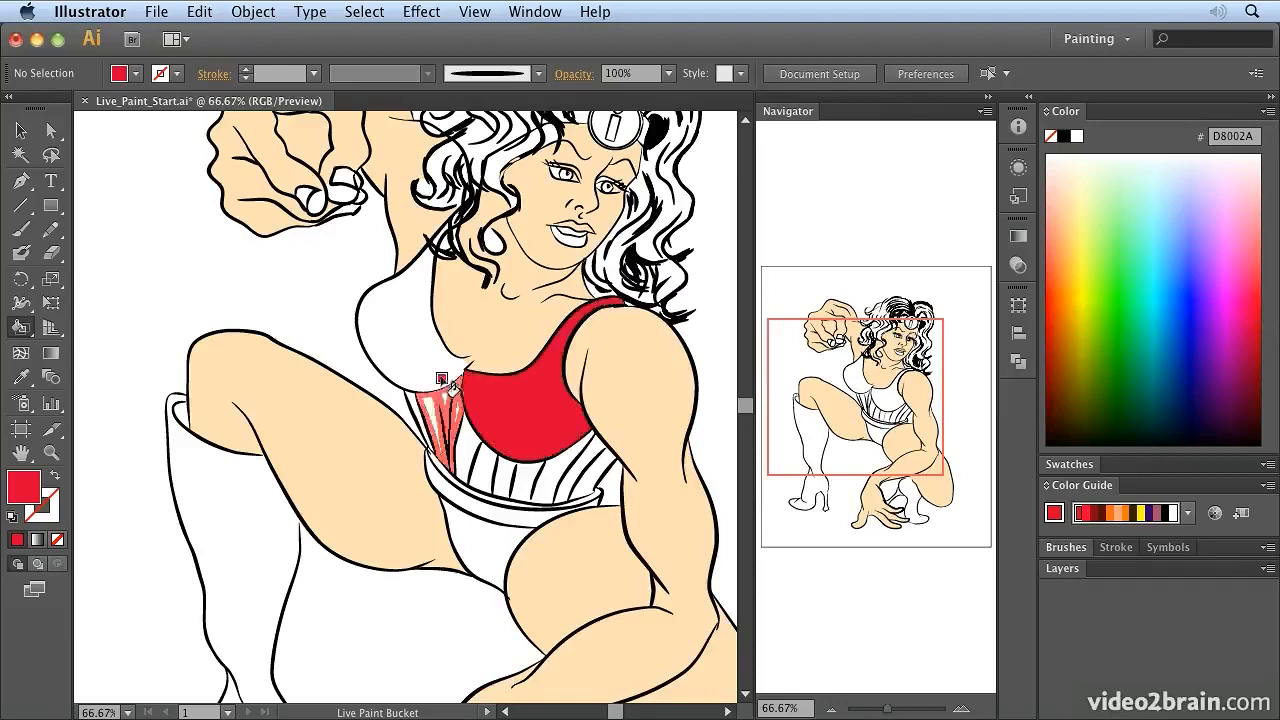
pyautogui.click(400, 340)
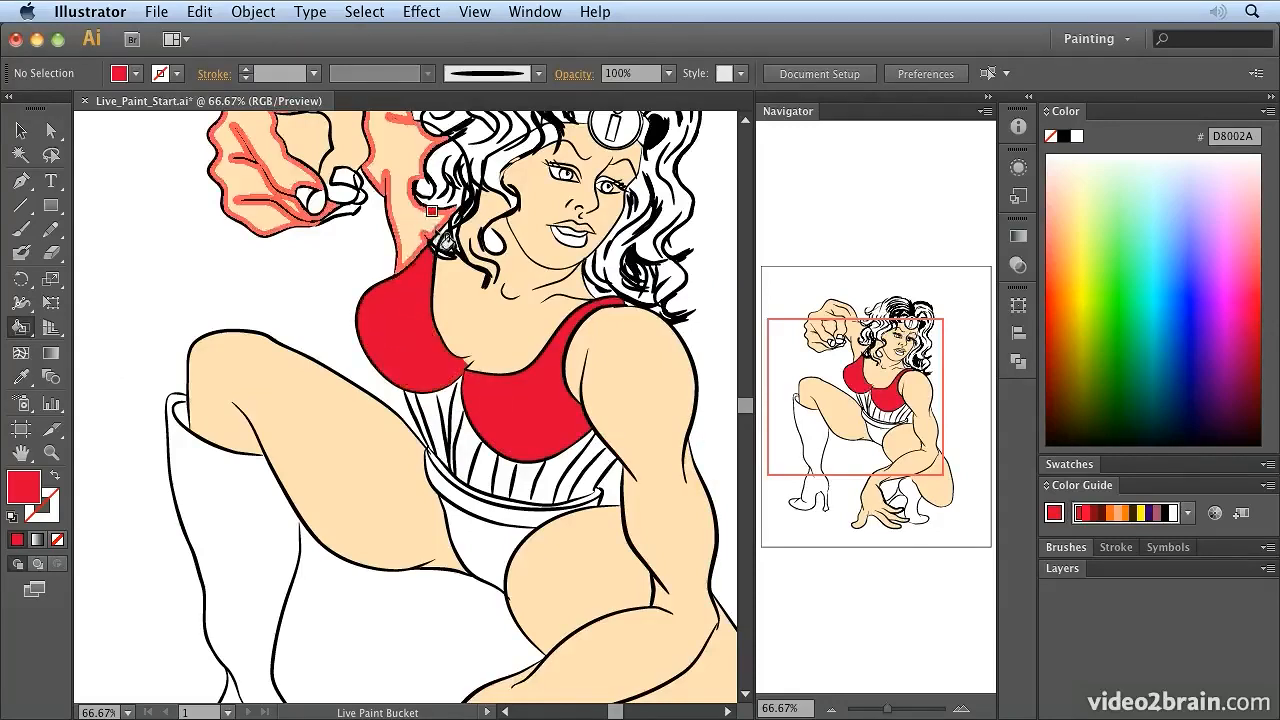
# Fill alternate stripes and the side section of the bodice with the red, and the briefs with the blue 0002E1.
pyautogui.click(463, 450)
pyautogui.click(505, 468)
pyautogui.click(532, 466)
pyautogui.click(560, 464)
pyautogui.click(603, 468)
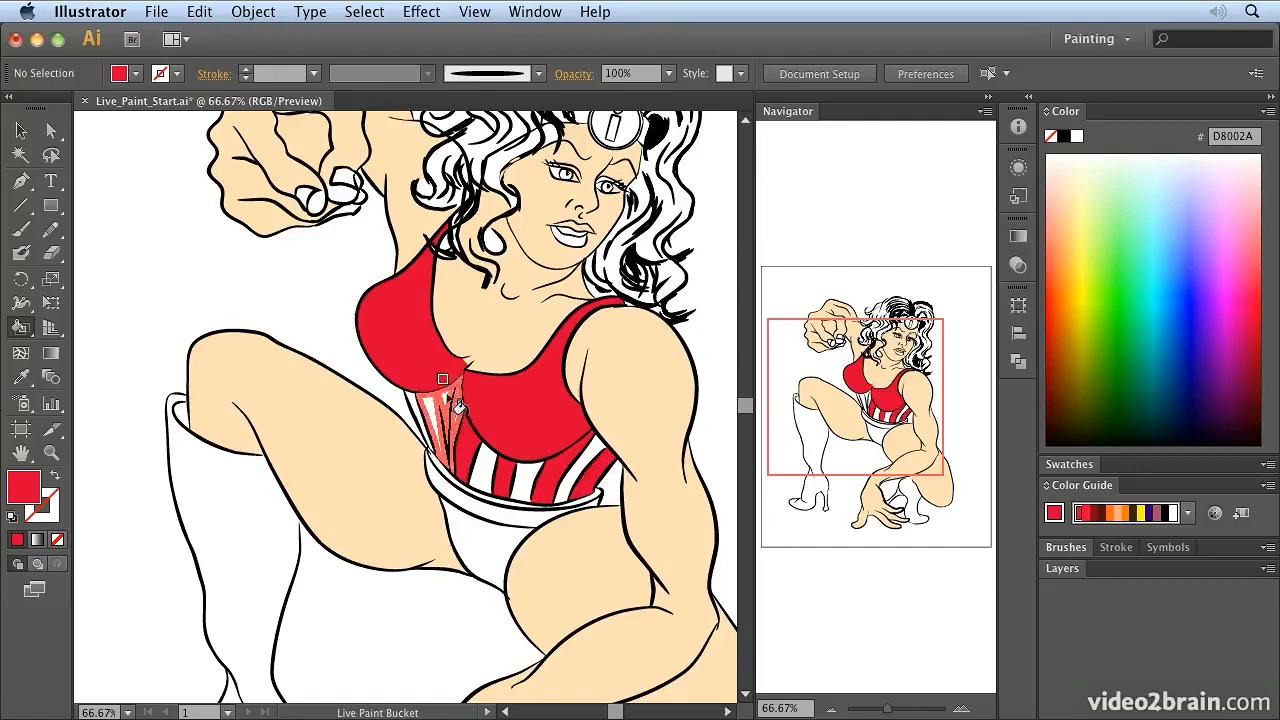
pyautogui.click(444, 437)
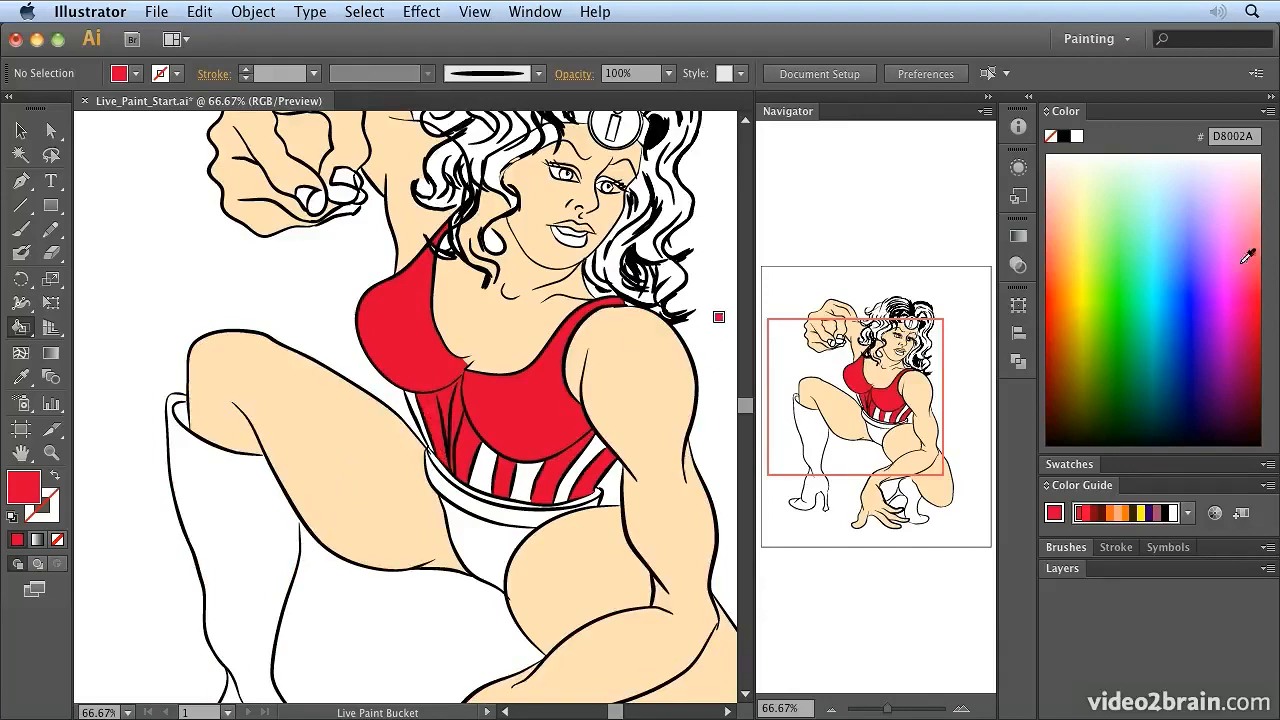
pyautogui.click(1198, 310)
pyautogui.click(466, 522)
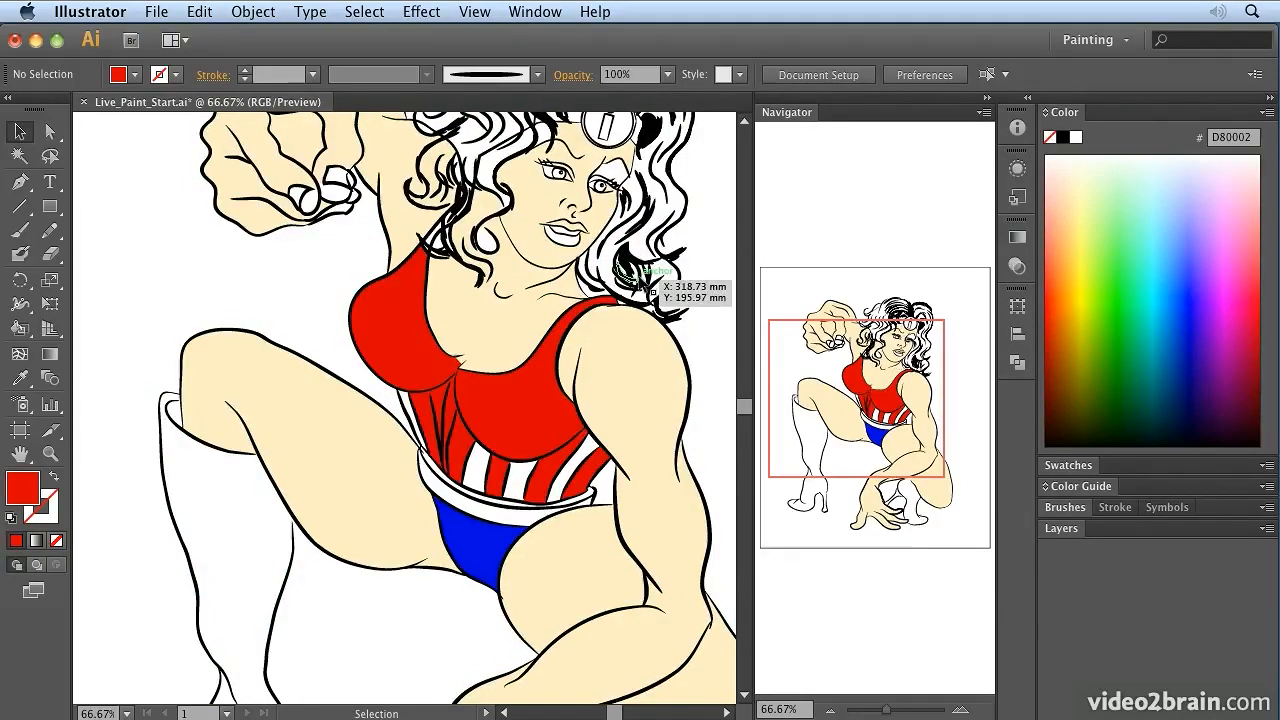
# Store the red, the blue sampled from the briefs and the skin tone sampled from the thigh as swatches.
pyautogui.click(1068, 466)
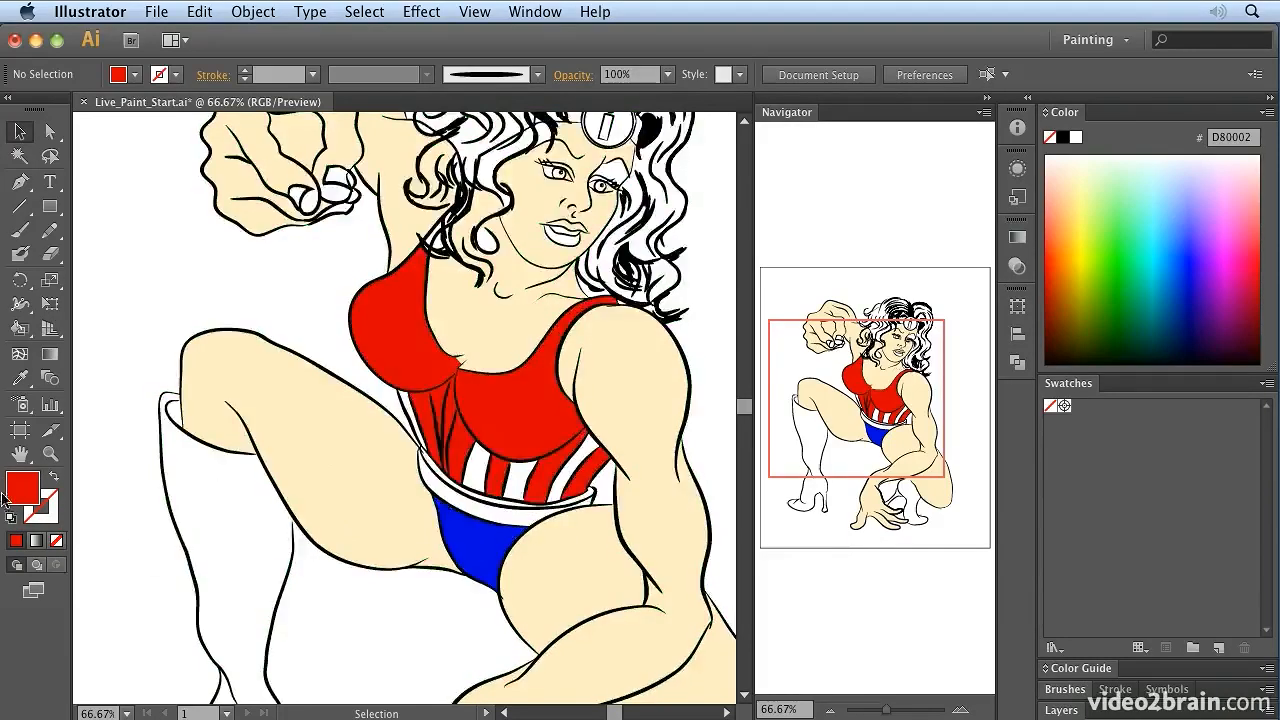
pyautogui.moveTo(30, 492); pyautogui.dragTo(1125, 460)
pyautogui.click(18, 328)
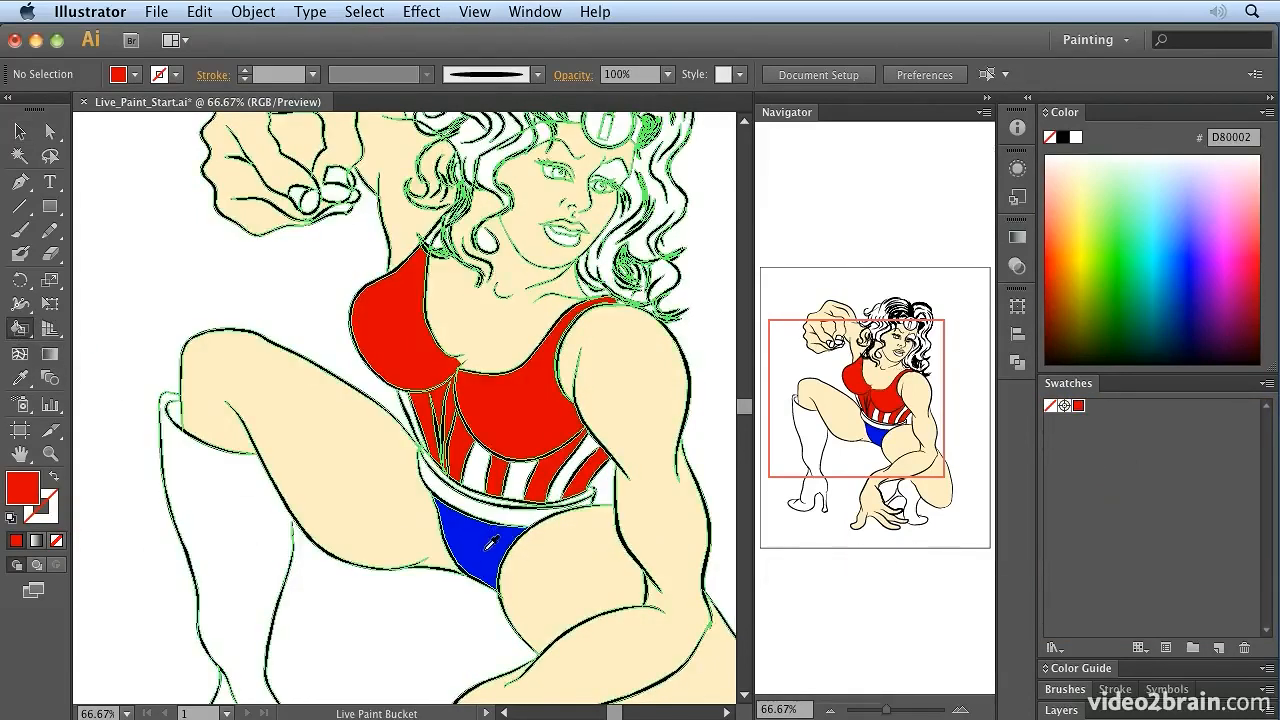
pyautogui.keyDown('alt'); pyautogui.click(490, 535); pyautogui.keyUp('alt')
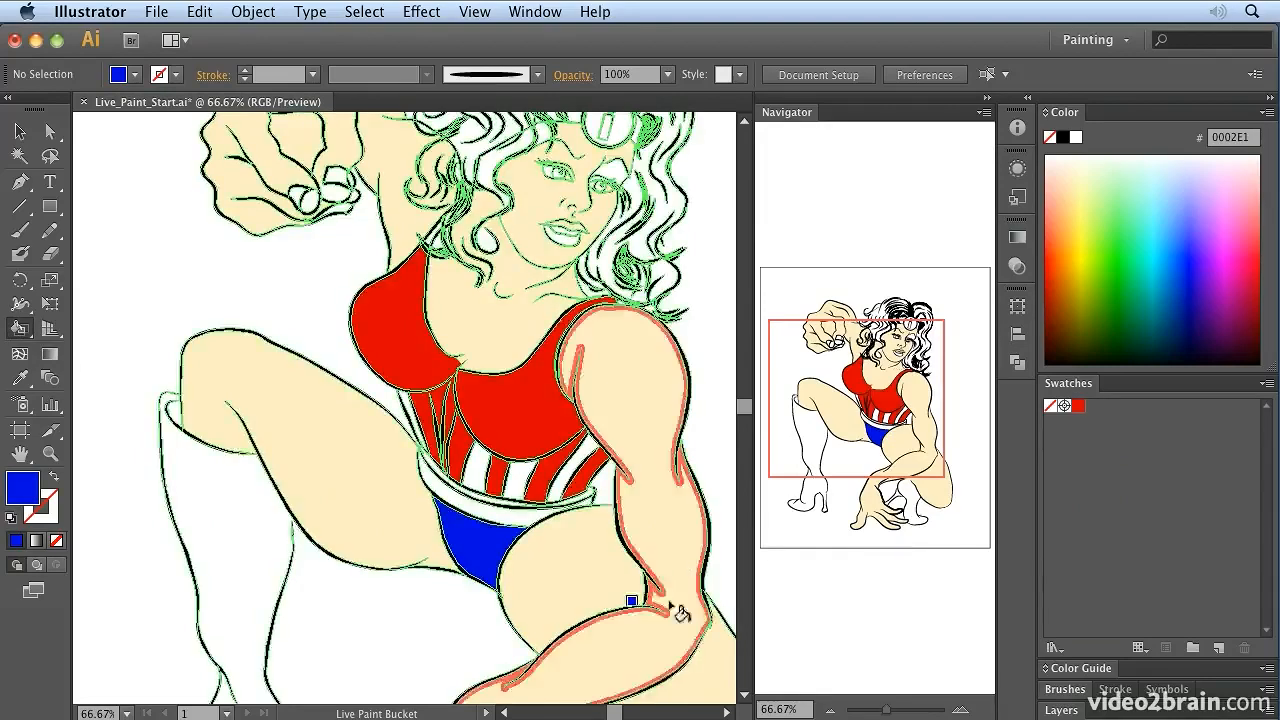
pyautogui.moveTo(22, 492); pyautogui.dragTo(1146, 448)
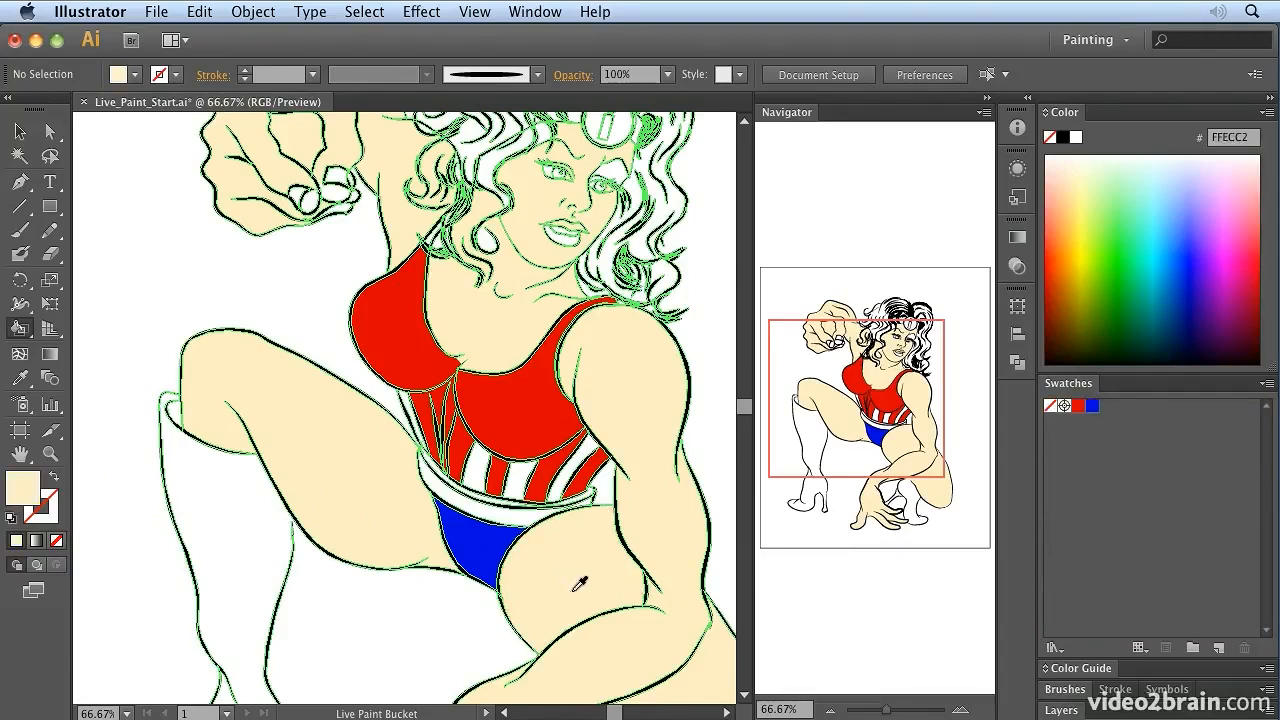
pyautogui.keyDown('alt'); pyautogui.click(572, 578); pyautogui.keyUp('alt')
pyautogui.moveTo(162, 513); pyautogui.dragTo(1112, 440)
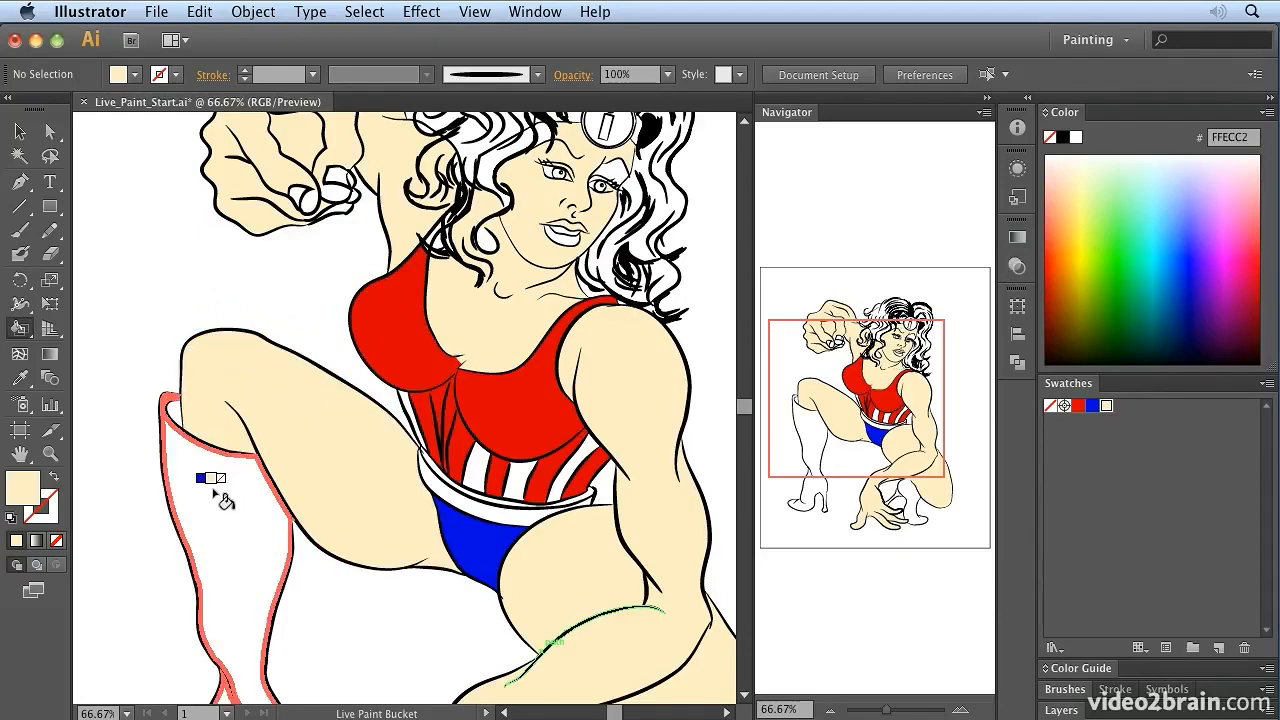
# Cycle the Live Paint Bucket to the blue swatch and fill both boots with it.
pyautogui.press('Left')
pyautogui.press('Left')
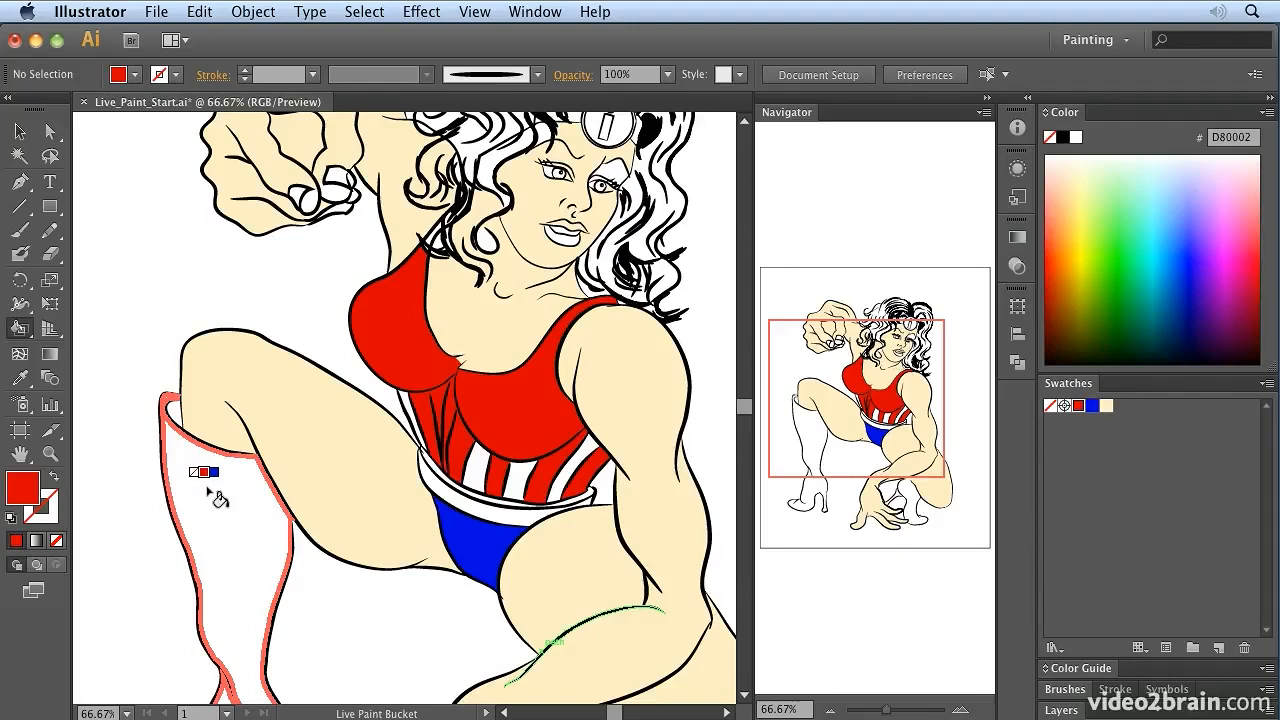
pyautogui.press('Right')
pyautogui.press('Right')
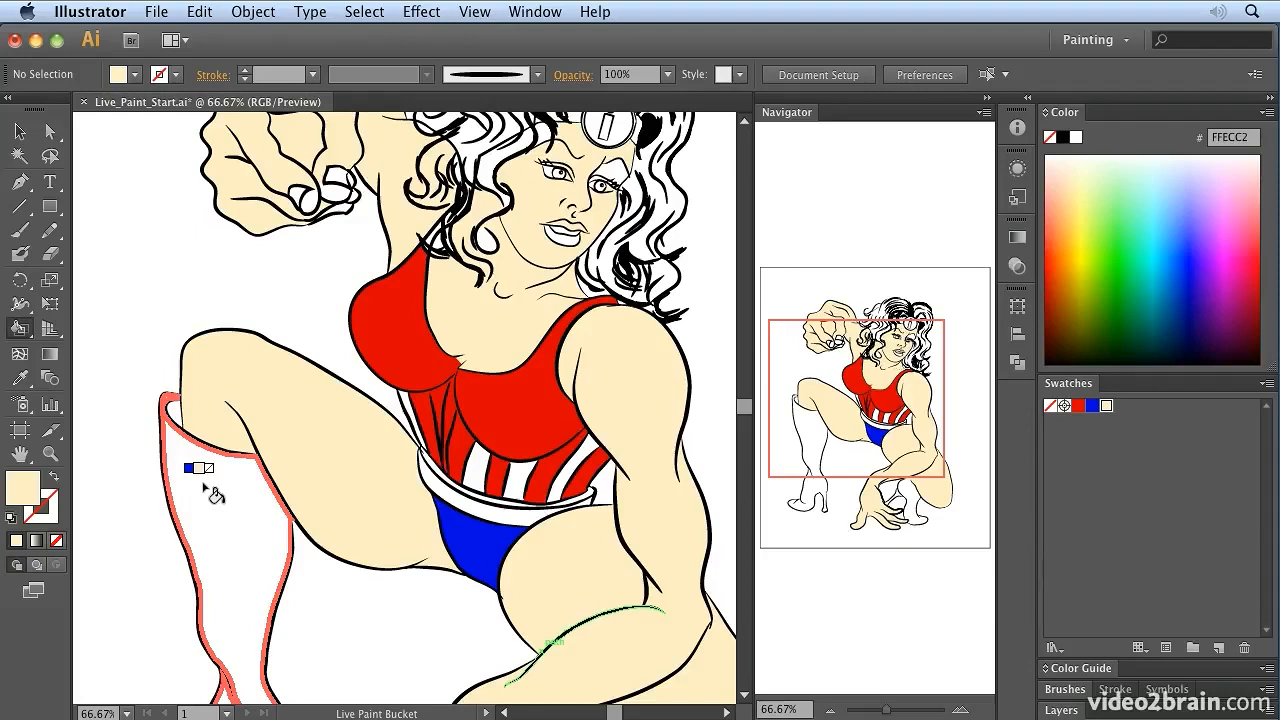
pyautogui.press('Left')
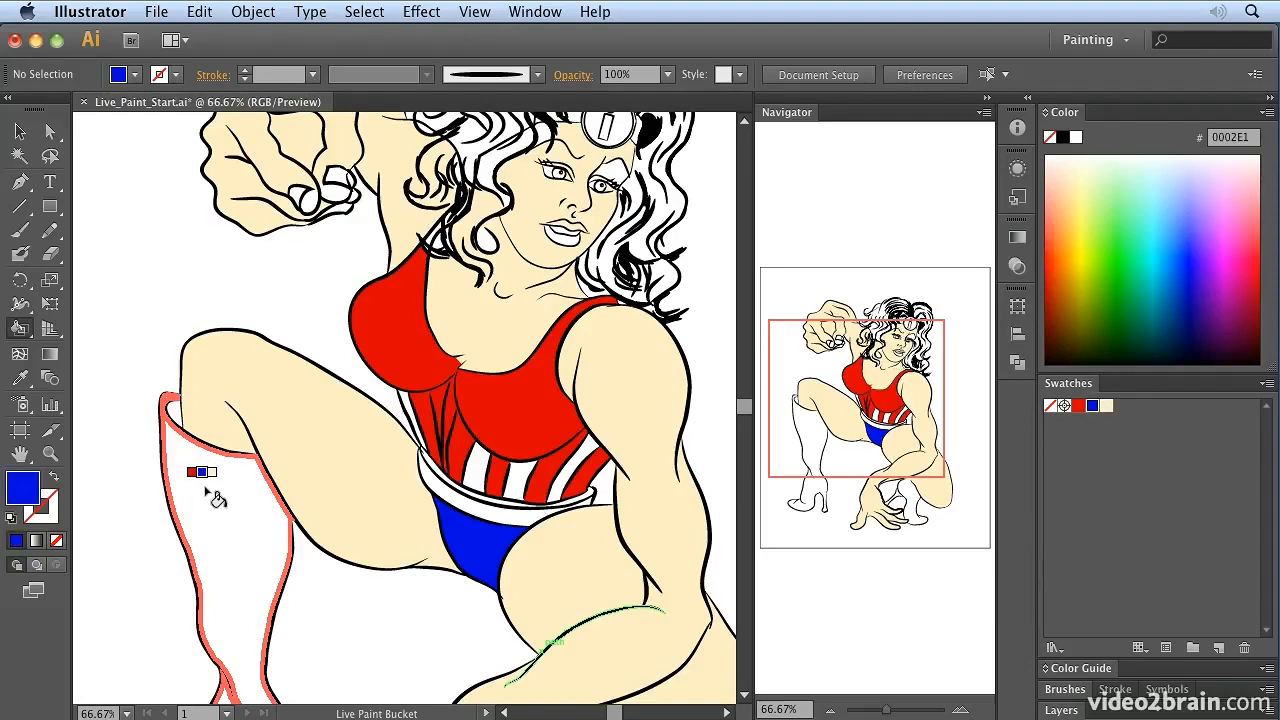
pyautogui.click(203, 489)
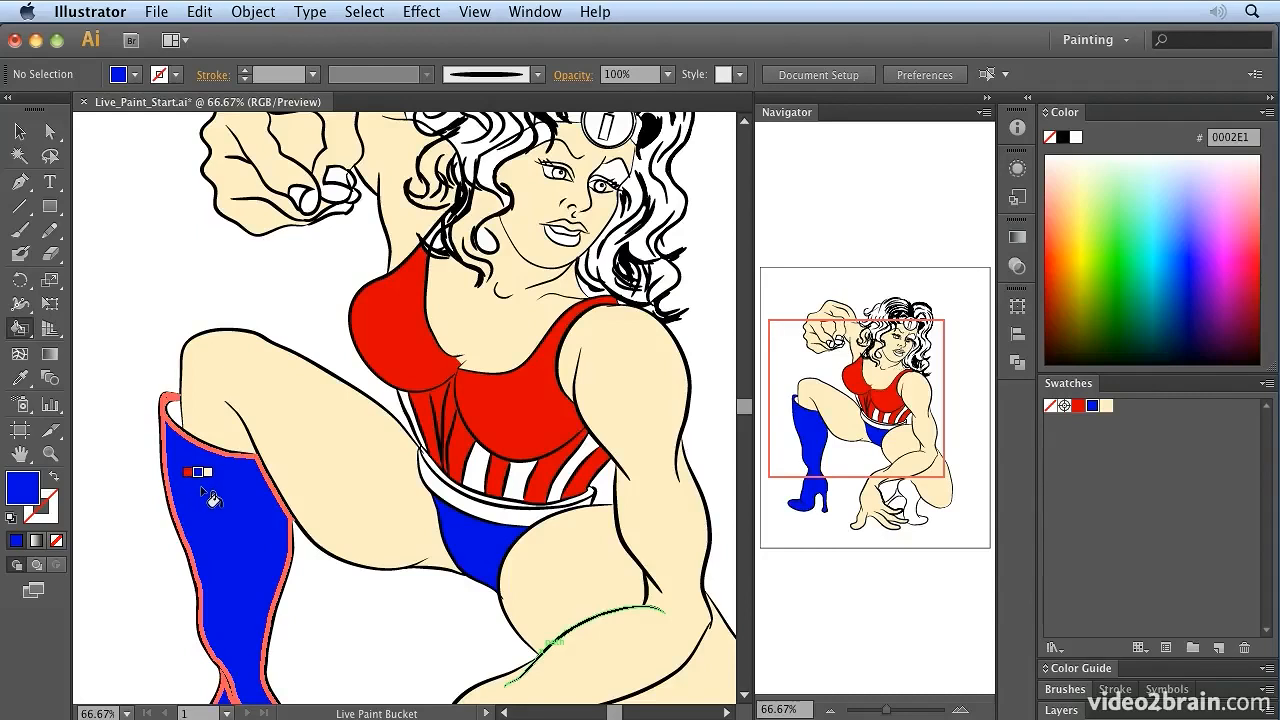
pyautogui.scroll(-5, 218, 494)
pyautogui.hscroll(4, 218, 494)
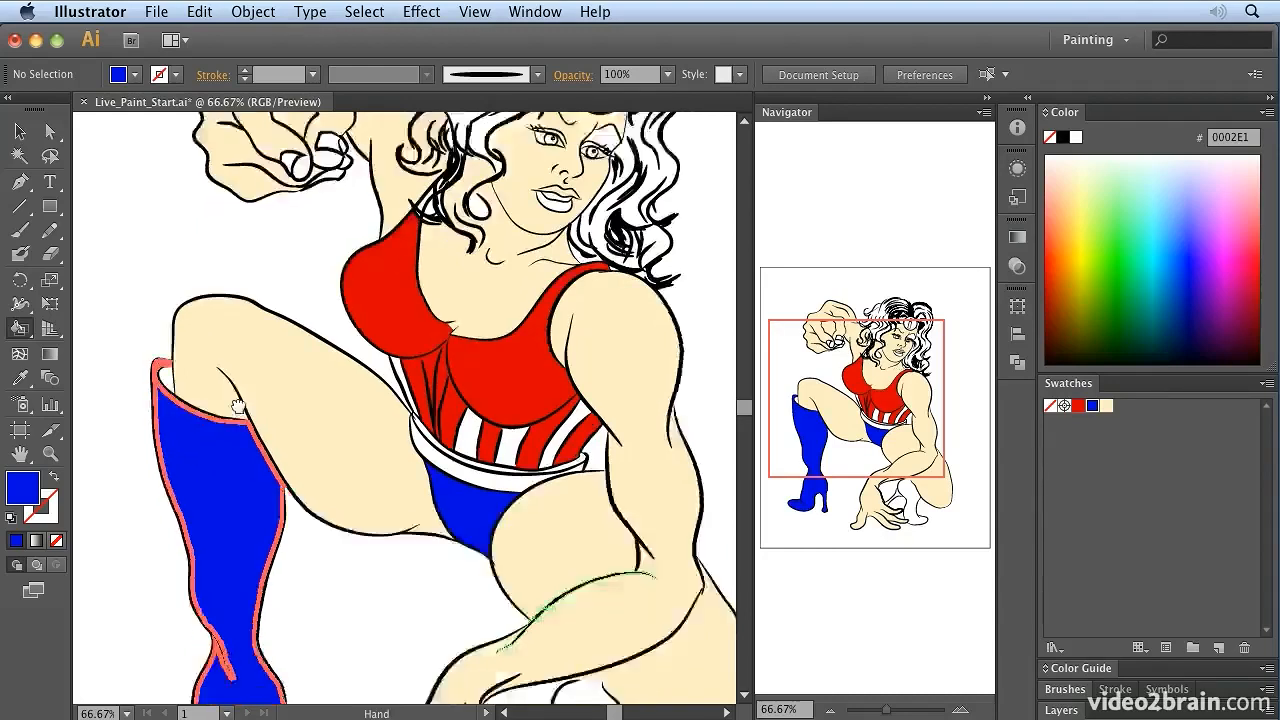
pyautogui.click(410, 535)
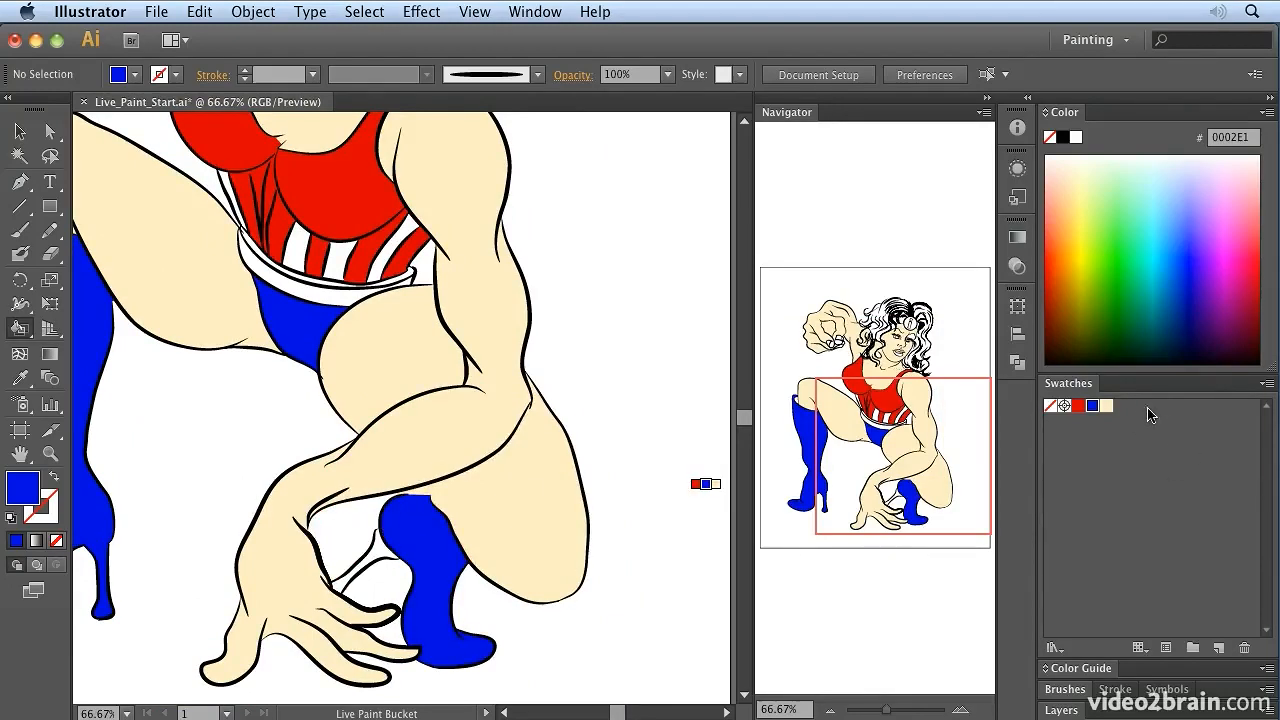
# Store black as a swatch and fill the heel behind the hand and both boots with it.
pyautogui.click(1064, 140)
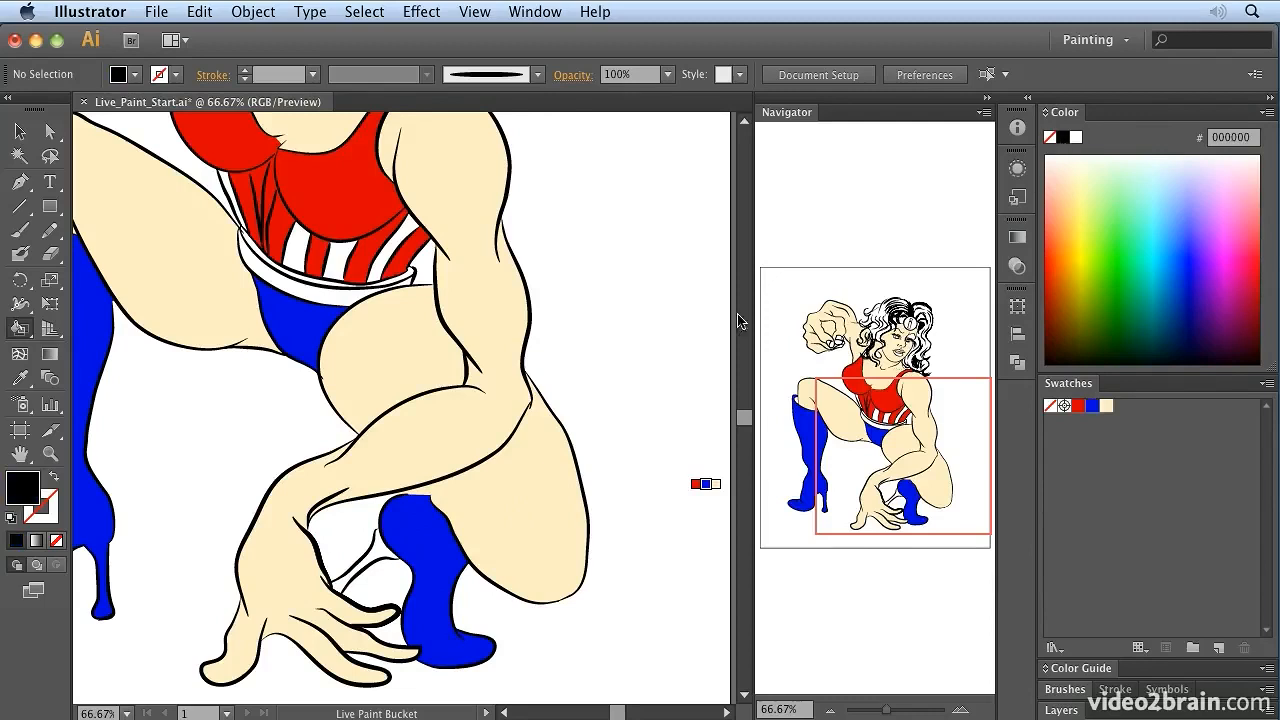
pyautogui.moveTo(24, 488); pyautogui.dragTo(1118, 436)
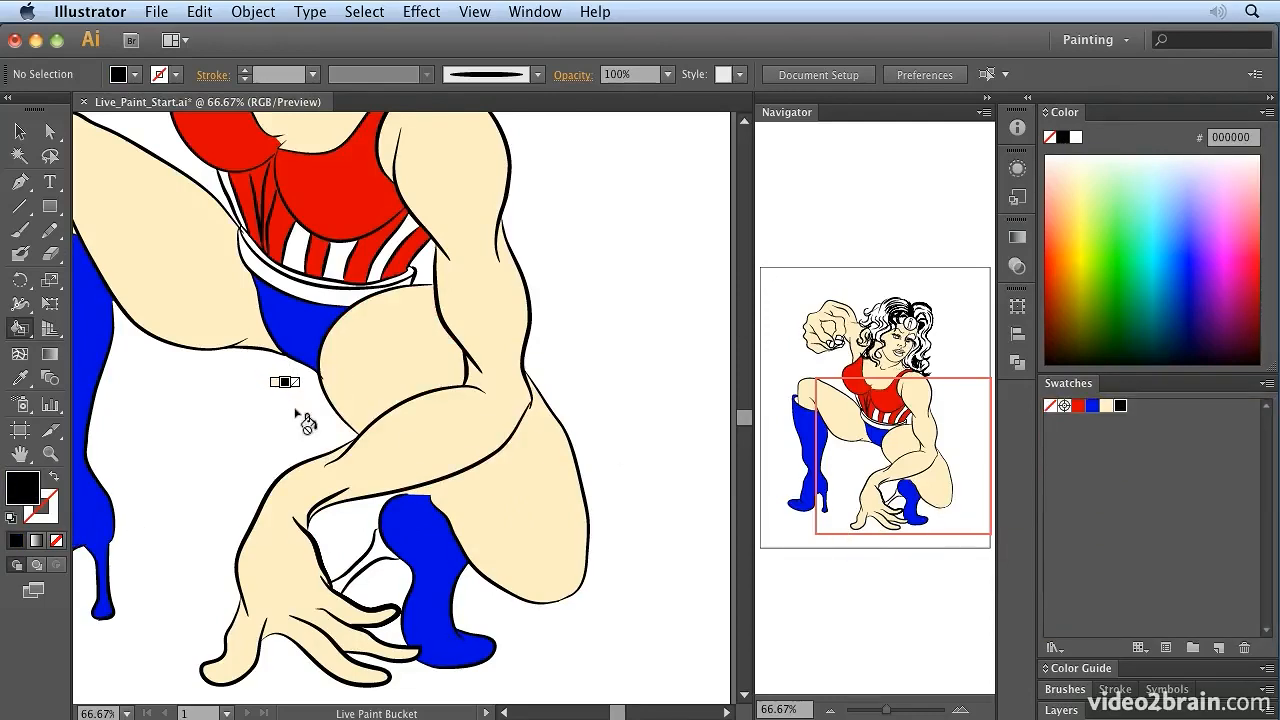
pyautogui.click(378, 548)
pyautogui.press('space')
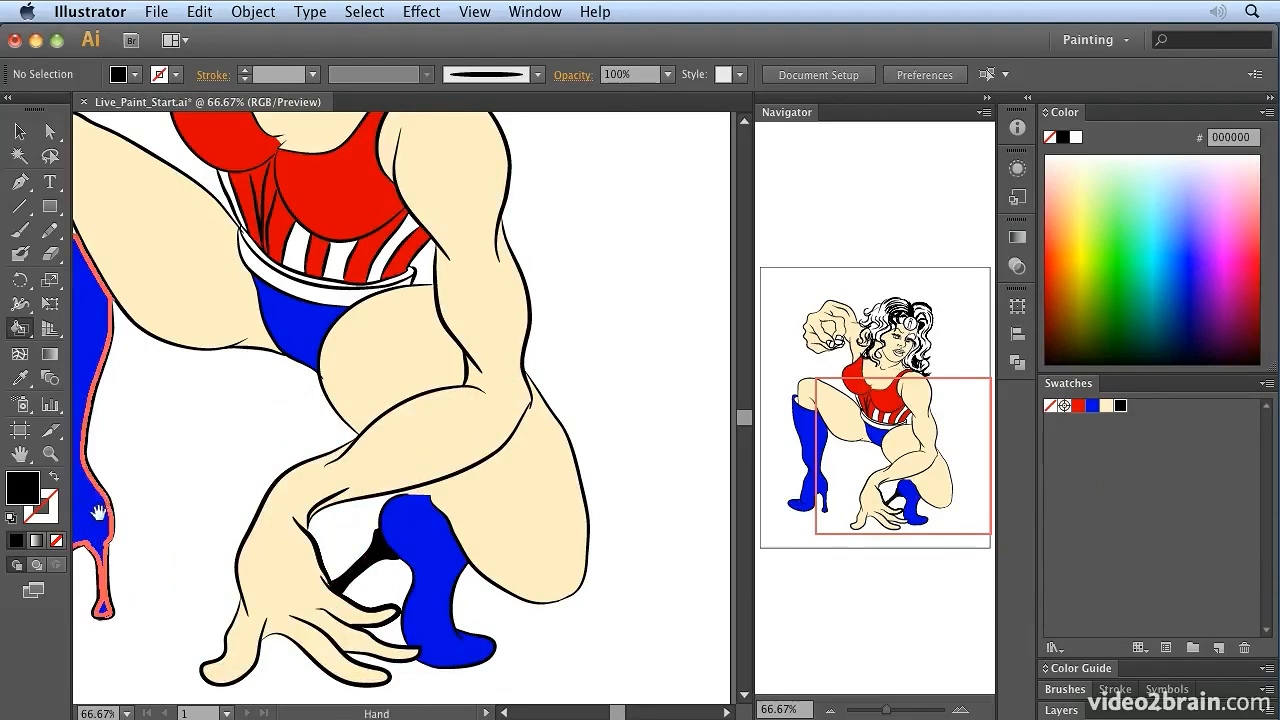
pyautogui.click(106, 536)
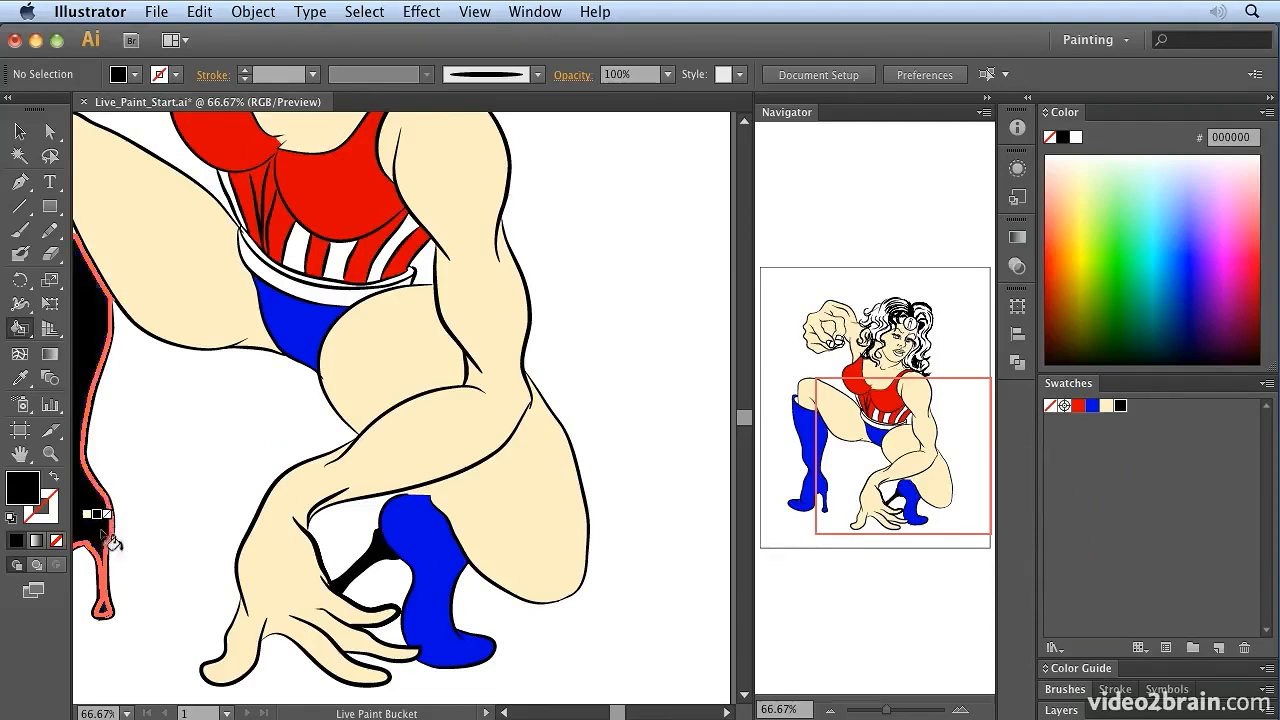
pyautogui.click(444, 556)
# Cycle the Live Paint Bucket's fill to the skin tone swatch FFECC2 near the raised fist.
pyautogui.press('space')
pyautogui.moveTo(277, 393); pyautogui.dragTo(394, 567)
pyautogui.moveTo(357, 318); pyautogui.dragTo(290, 408)
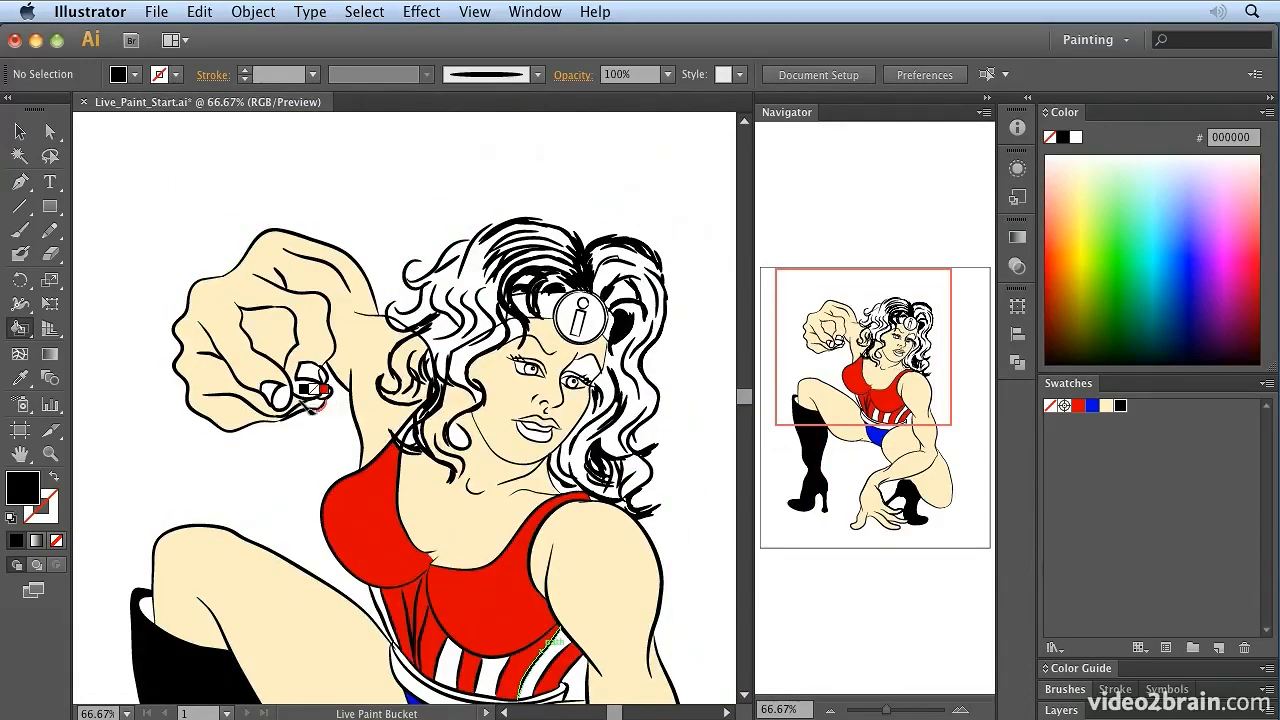
pyautogui.press('Left')
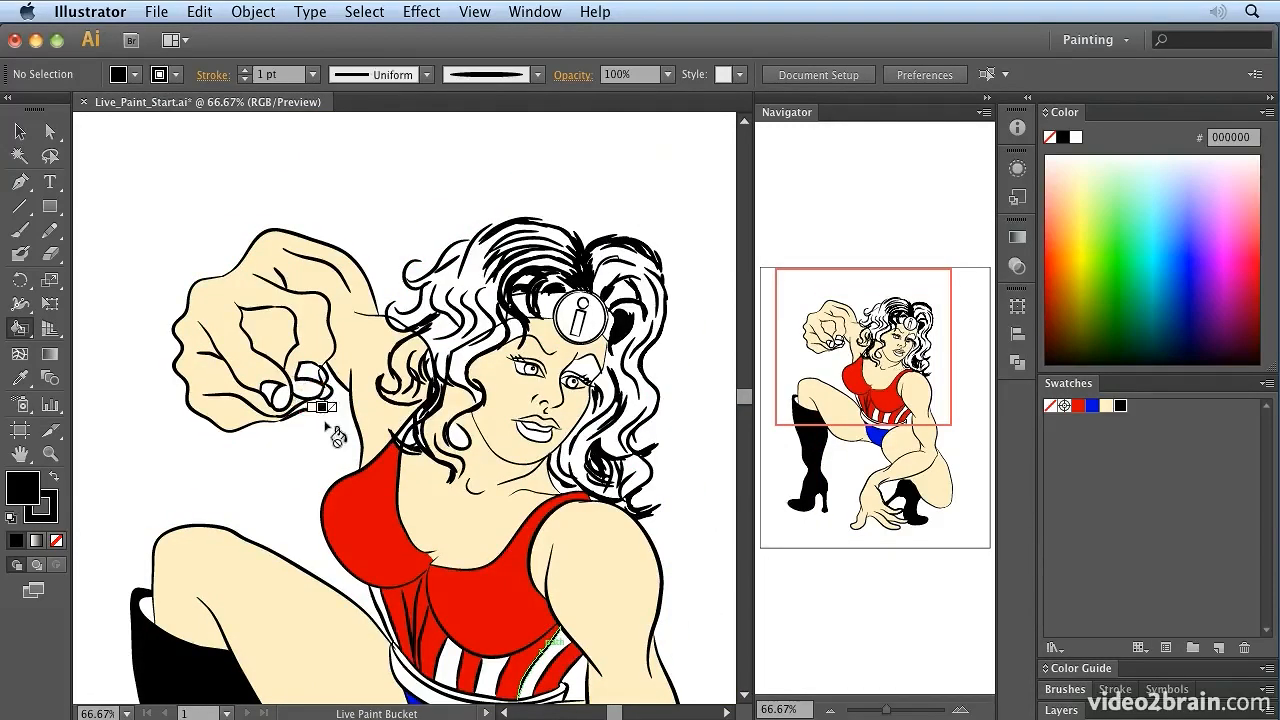
pyautogui.press('Left')
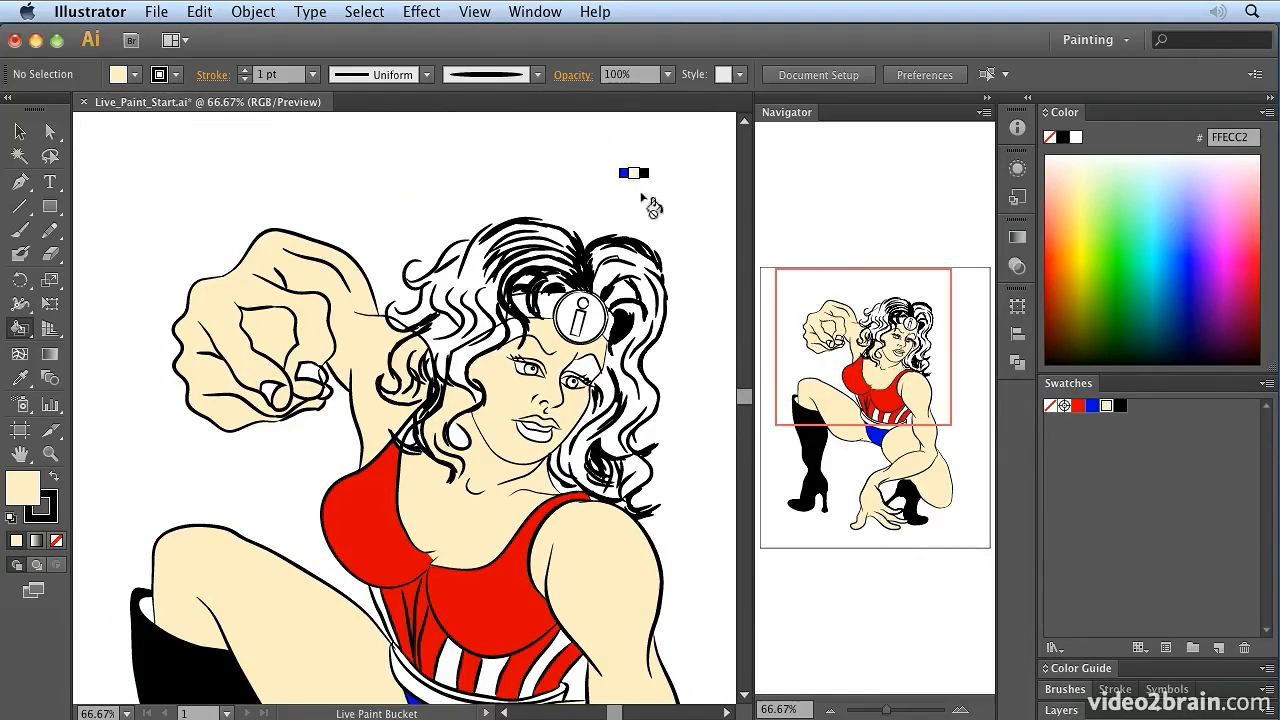
# Choose the Blob Brush, switch to Draw Behind mode and set the fill color to a dark brown.
pyautogui.doubleClick(1066, 384)
pyautogui.hotkey('shift', 'b')
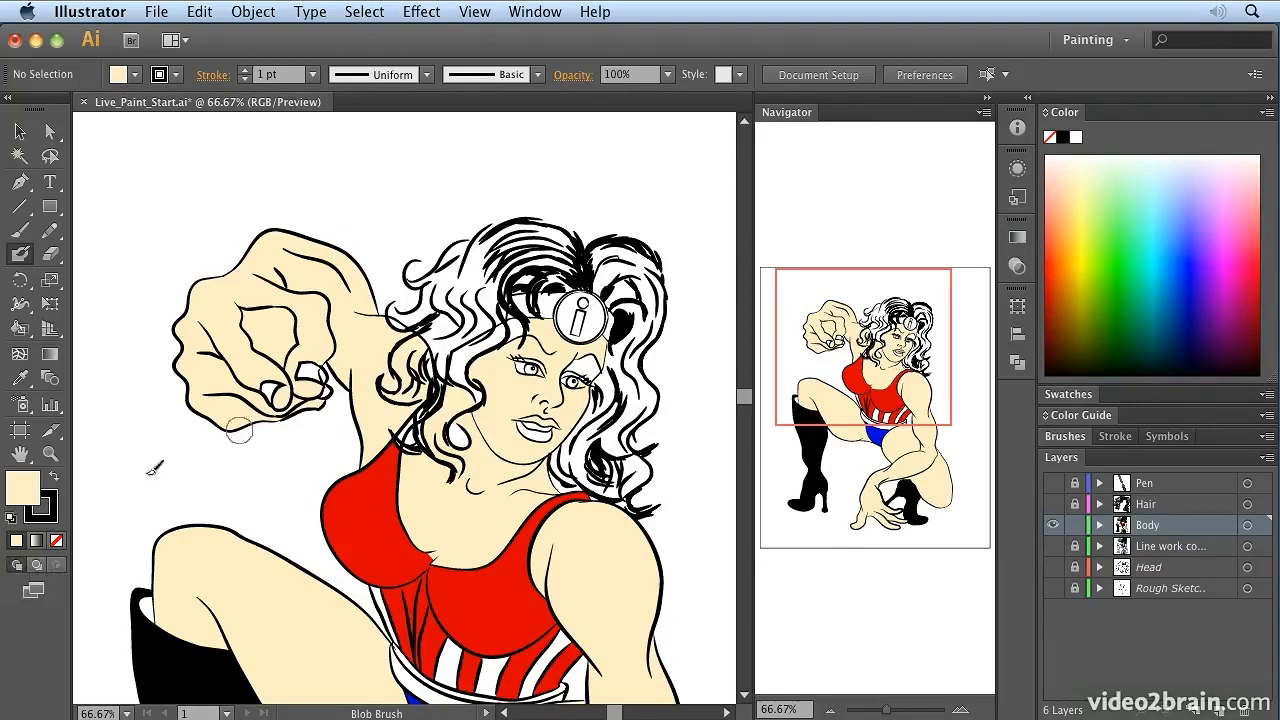
pyautogui.click(36, 566)
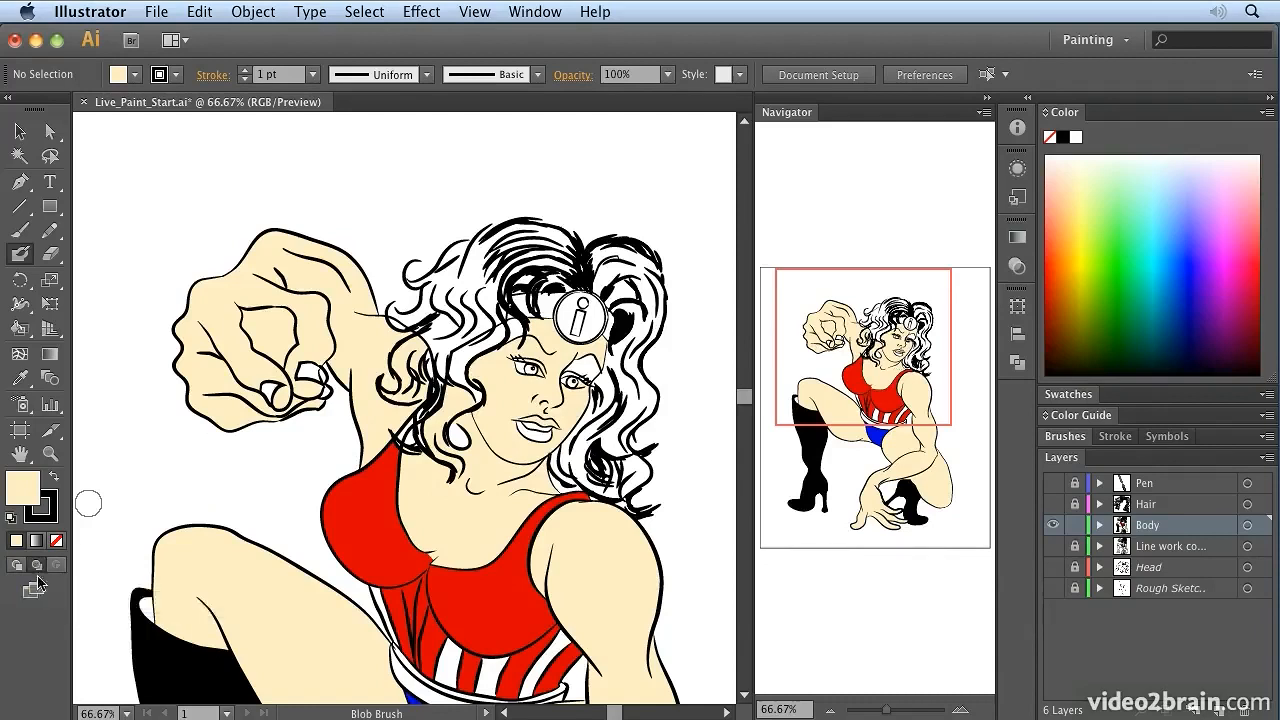
pyautogui.doubleClick(27, 504)
pyautogui.moveTo(599, 389); pyautogui.dragTo(617, 423)
pyautogui.click(890, 255)
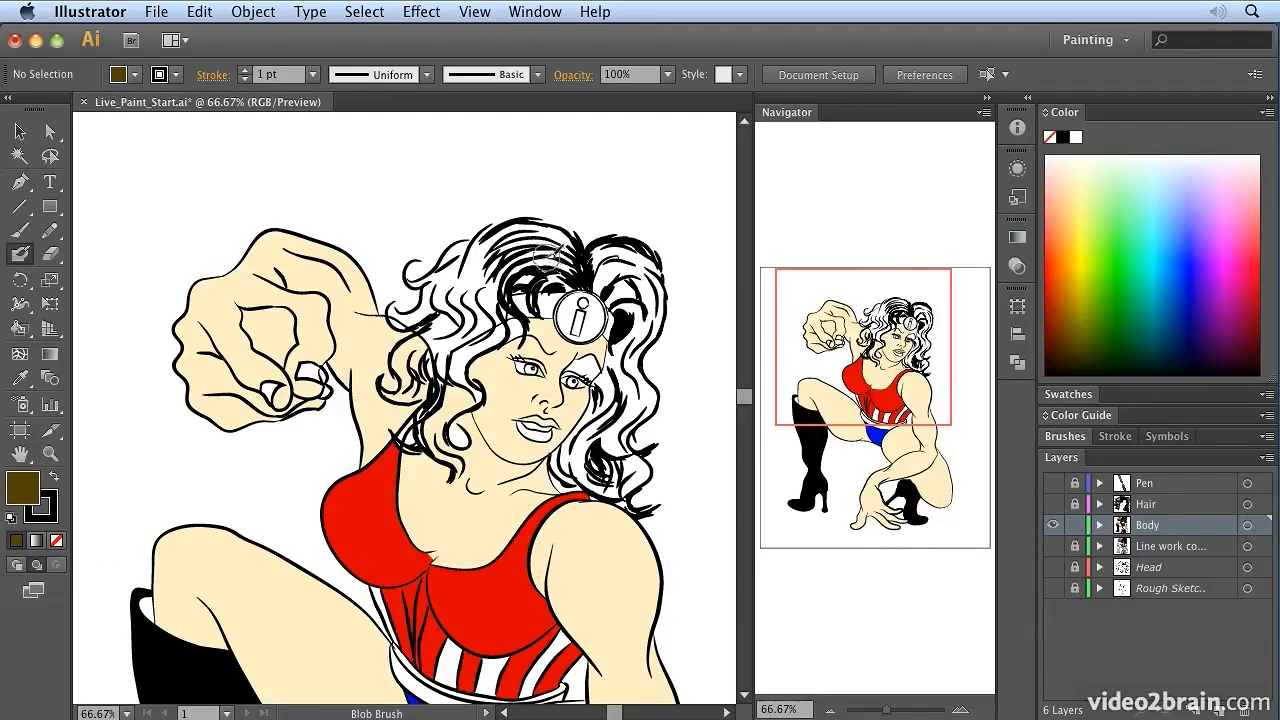
# Swap the brown to the stroke color and paint the upper hair behind its line work with the Blob Brush in Draw Behind mode.
pyautogui.click(53, 477)
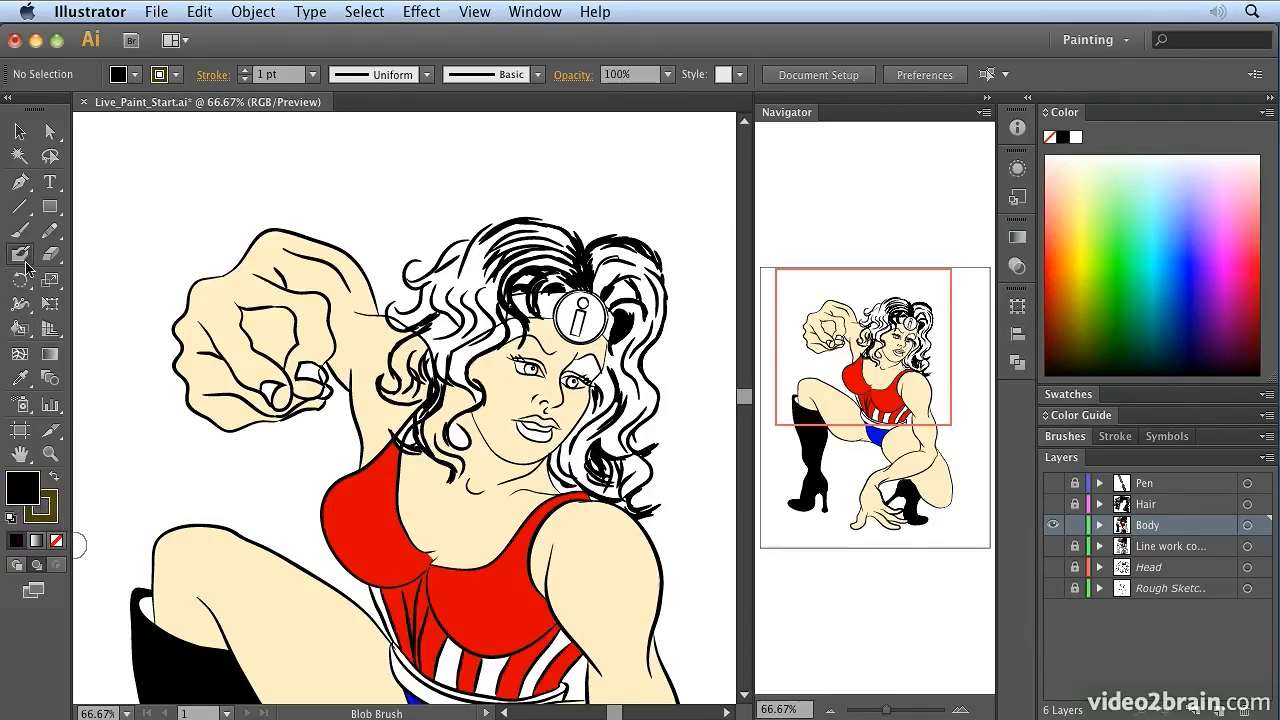
pyautogui.moveTo(585, 272)
pyautogui.mouseDown()
pyautogui.moveTo(528, 225)
pyautogui.moveTo(490, 229)
pyautogui.moveTo(440, 270)
pyautogui.mouseUp()
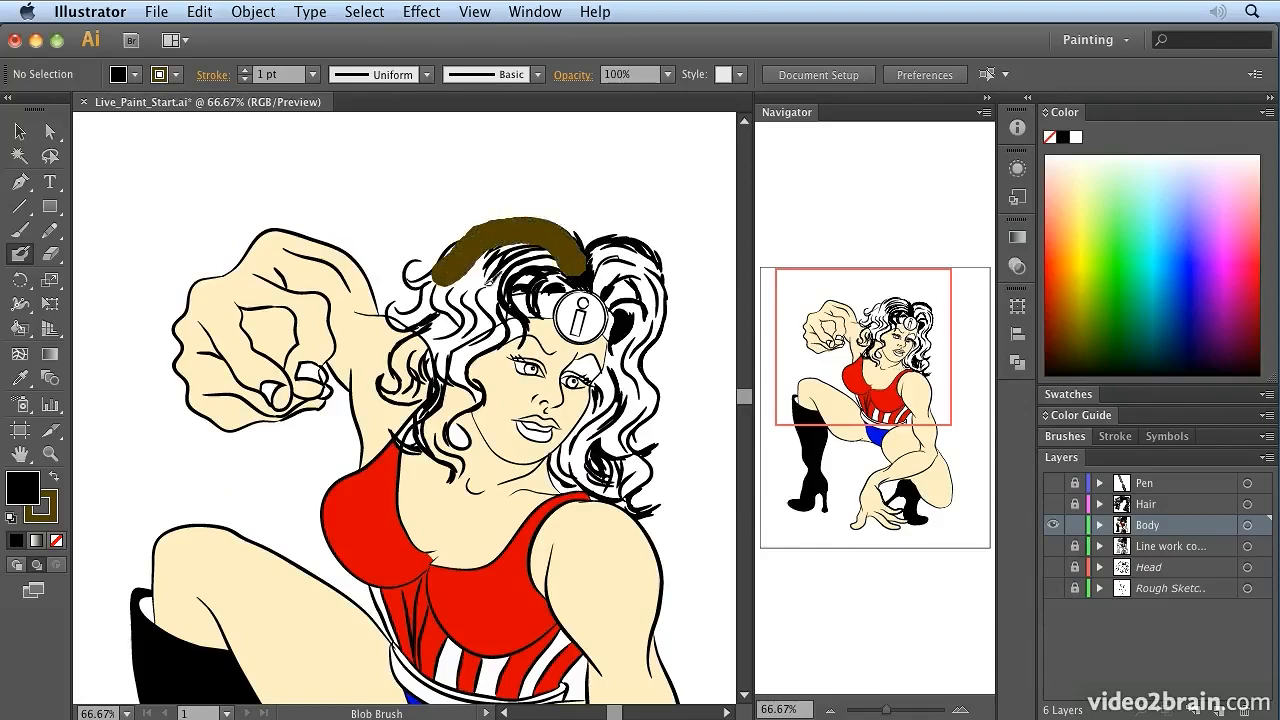
pyautogui.moveTo(575, 270)
pyautogui.mouseDown()
pyautogui.moveTo(550, 244)
pyautogui.moveTo(515, 238)
pyautogui.moveTo(485, 284)
pyautogui.moveTo(577, 266)
pyautogui.moveTo(450, 303)
pyautogui.moveTo(565, 266)
pyautogui.moveTo(482, 311)
pyautogui.moveTo(467, 271)
pyautogui.moveTo(438, 271)
pyautogui.moveTo(430, 351)
pyautogui.moveTo(400, 341)
pyautogui.moveTo(422, 329)
pyautogui.moveTo(457, 353)
pyautogui.moveTo(472, 336)
pyautogui.moveTo(463, 321)
pyautogui.moveTo(388, 299)
pyautogui.moveTo(506, 344)
pyautogui.moveTo(475, 301)
pyautogui.moveTo(428, 353)
pyautogui.moveTo(432, 334)
pyautogui.moveTo(480, 405)
pyautogui.moveTo(475, 317)
pyautogui.moveTo(442, 375)
pyautogui.moveTo(483, 336)
pyautogui.moveTo(495, 389)
pyautogui.moveTo(461, 363)
pyautogui.moveTo(515, 329)
pyautogui.moveTo(480, 344)
pyautogui.moveTo(487, 301)
pyautogui.moveTo(527, 323)
pyautogui.moveTo(531, 269)
pyautogui.moveTo(515, 319)
pyautogui.moveTo(563, 265)
pyautogui.moveTo(543, 271)
pyautogui.moveTo(653, 249)
pyautogui.moveTo(670, 263)
pyautogui.moveTo(600, 248)
pyautogui.moveTo(645, 281)
pyautogui.moveTo(626, 246)
pyautogui.moveTo(627, 353)
pyautogui.mouseUp()
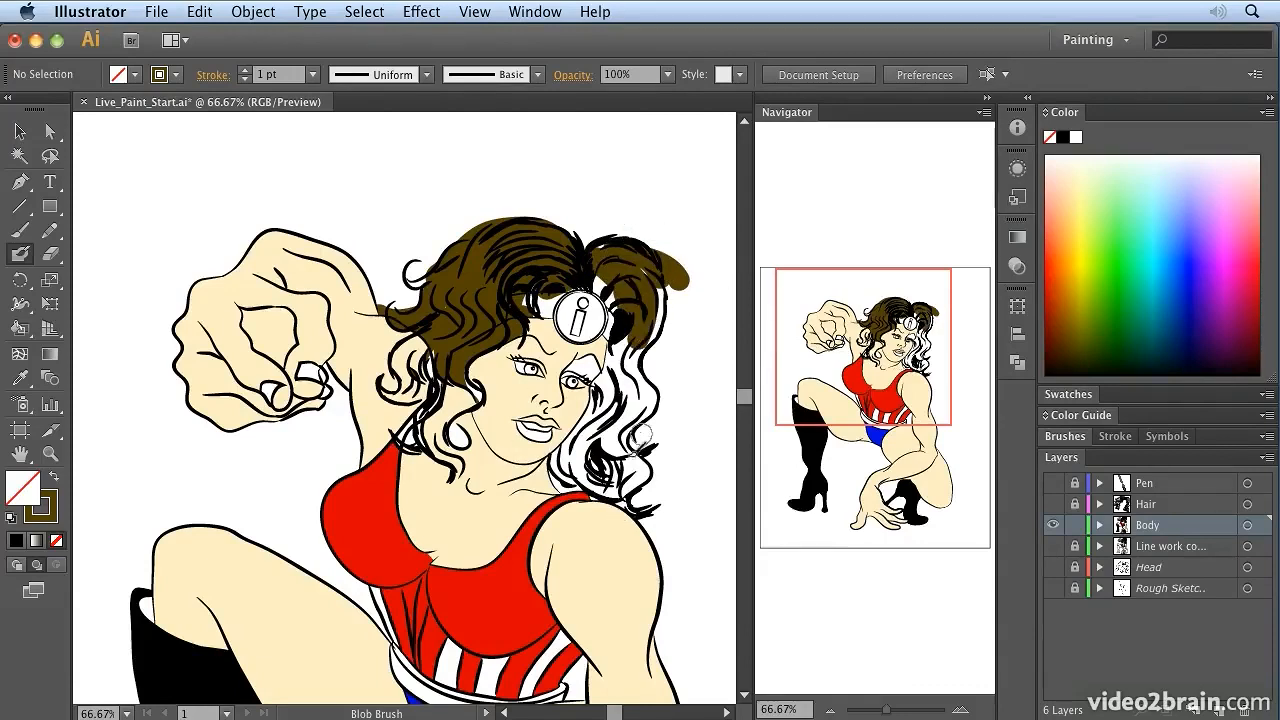
pyautogui.click(37, 565)
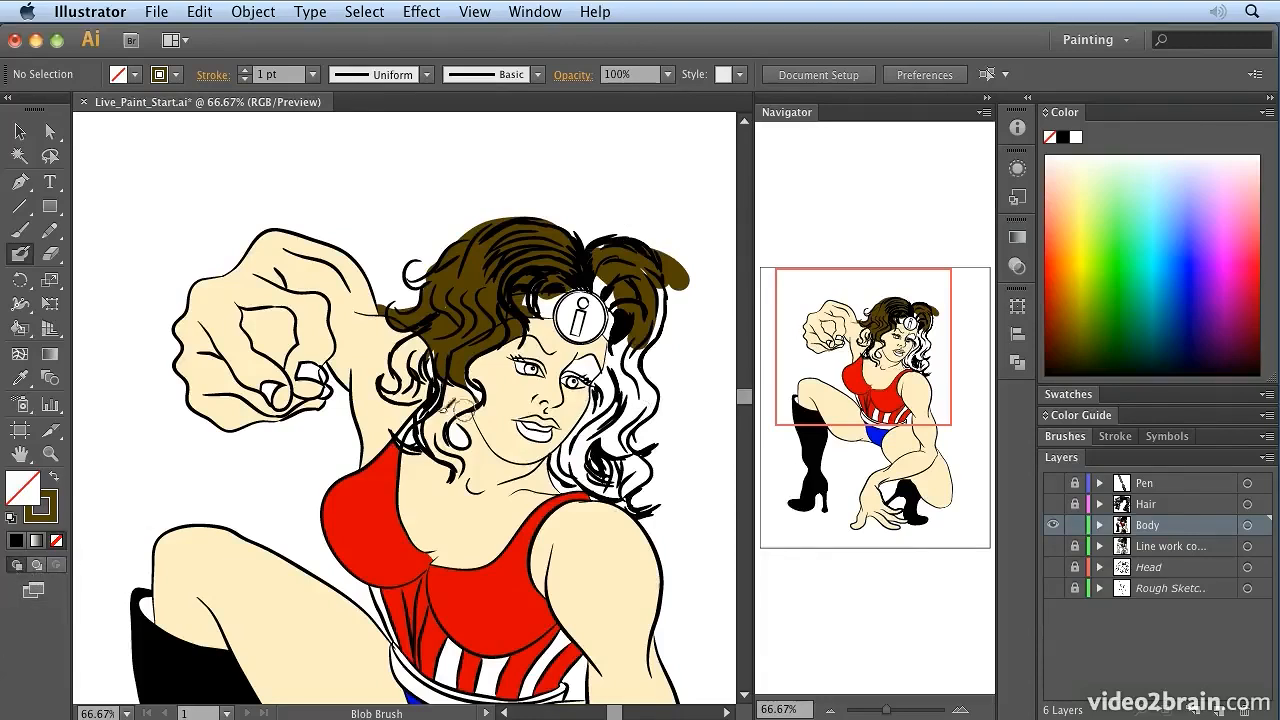